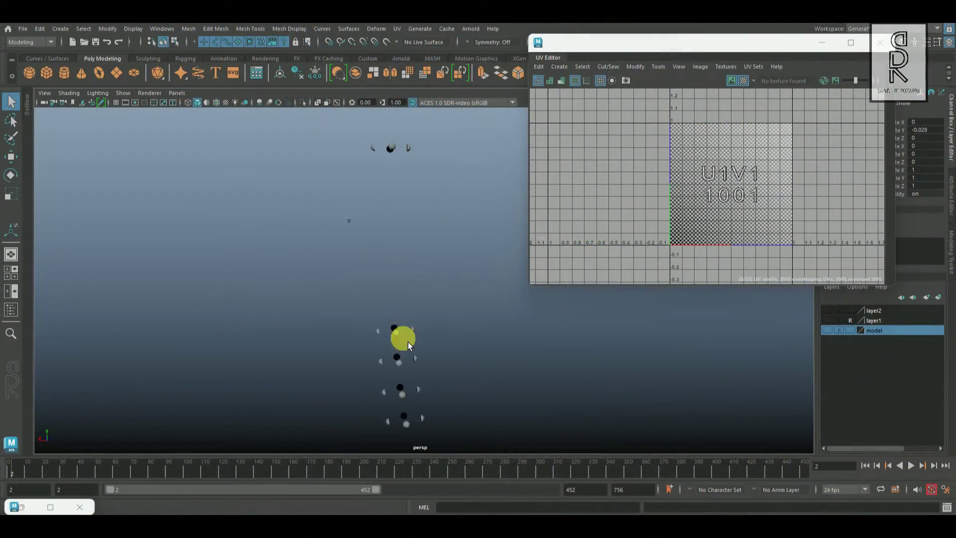
click(397, 29)
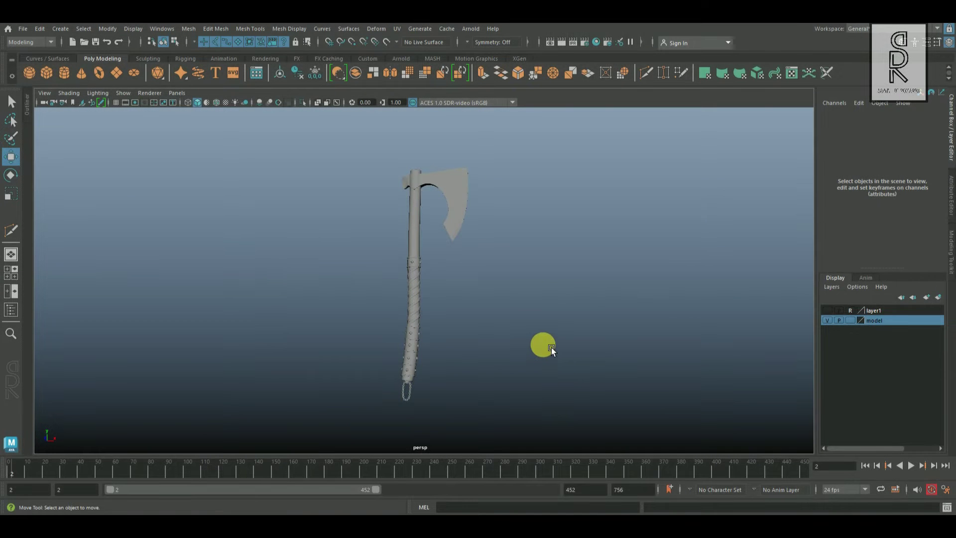
alt+drag(555, 344, 578, 353)
alt+right_drag(487, 287, 487, 288)
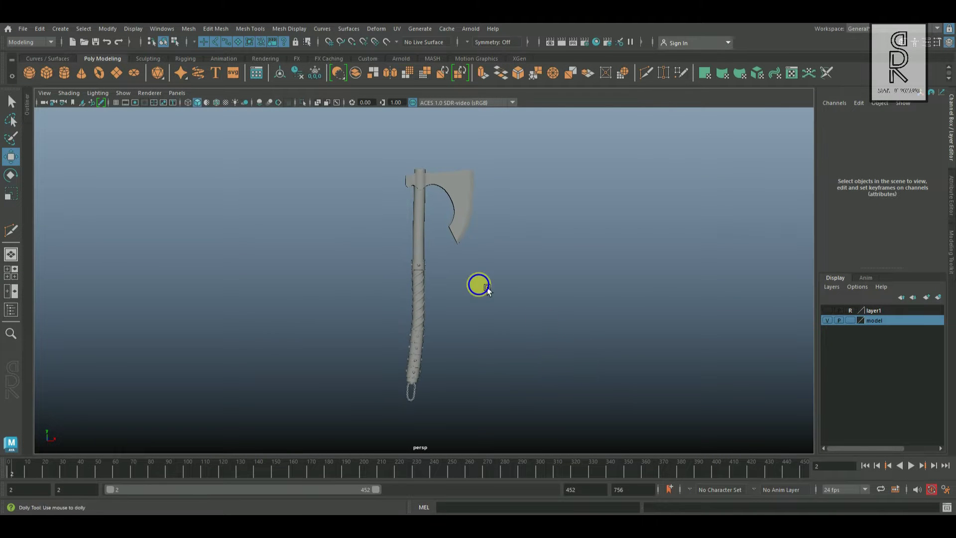
alt+drag(487, 290, 459, 323)
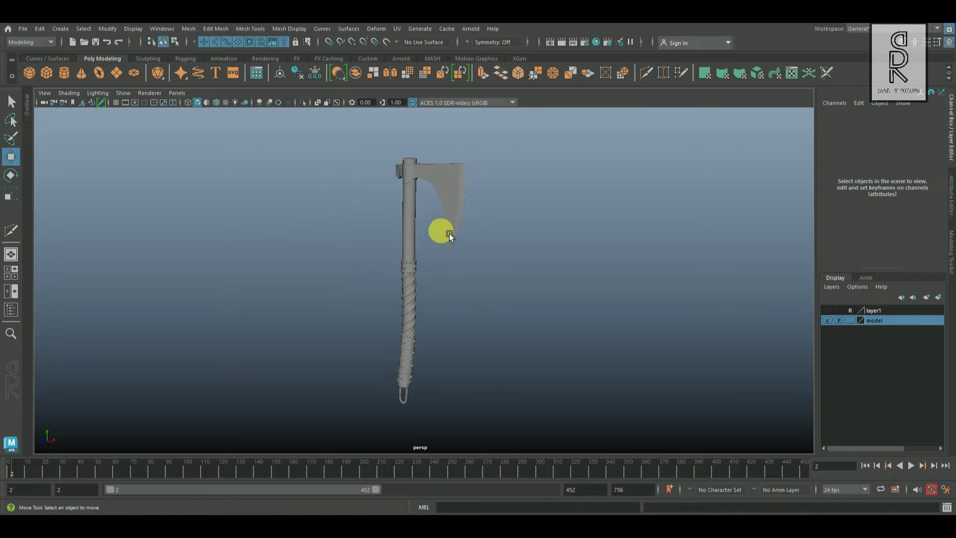
alt+drag(527, 272, 562, 282)
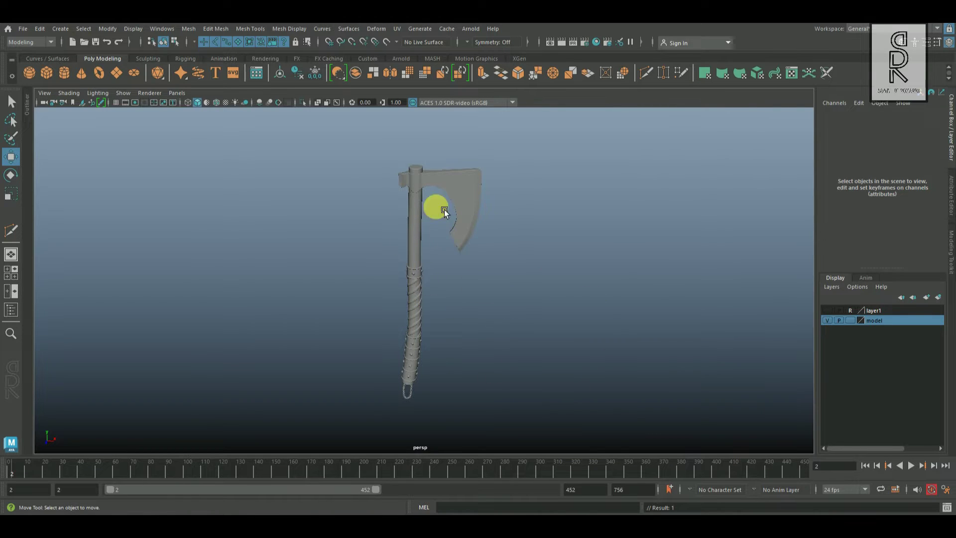
Isolate the axe head in the viewport.
click(459, 195)
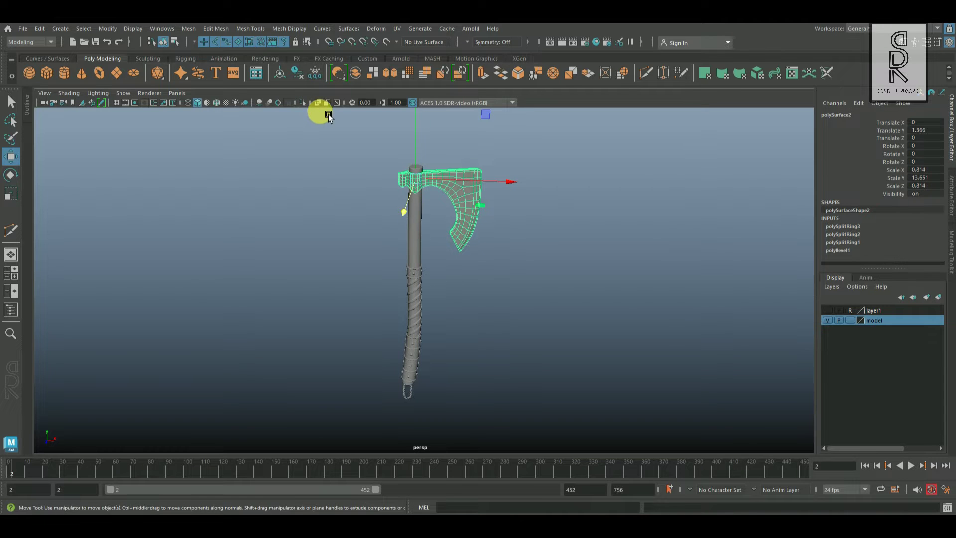
click(307, 104)
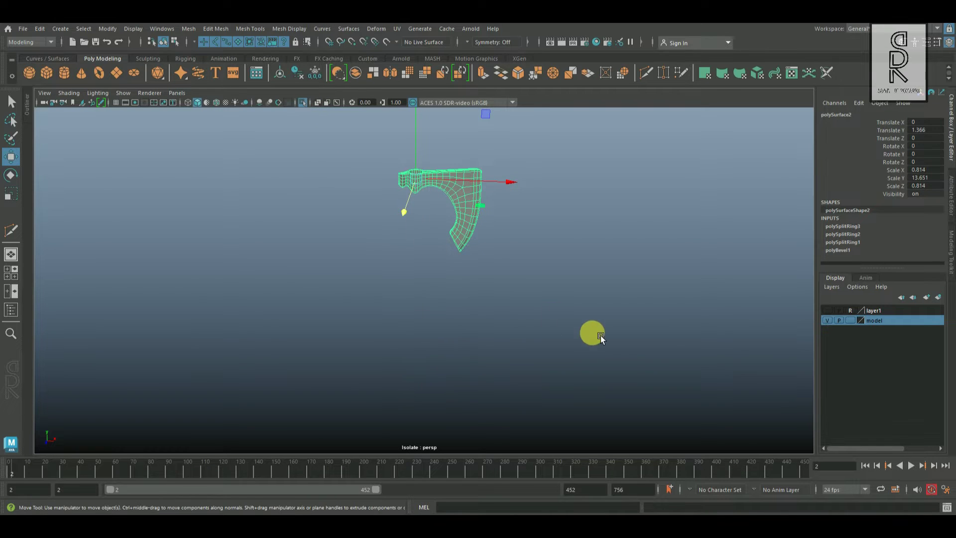
alt+drag(601, 336, 517, 382)
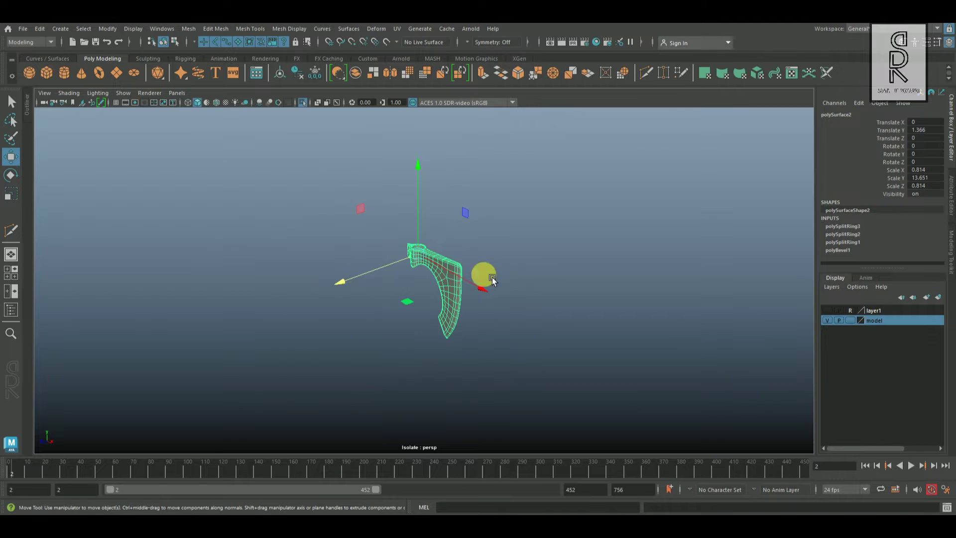
alt+drag(491, 277, 445, 323)
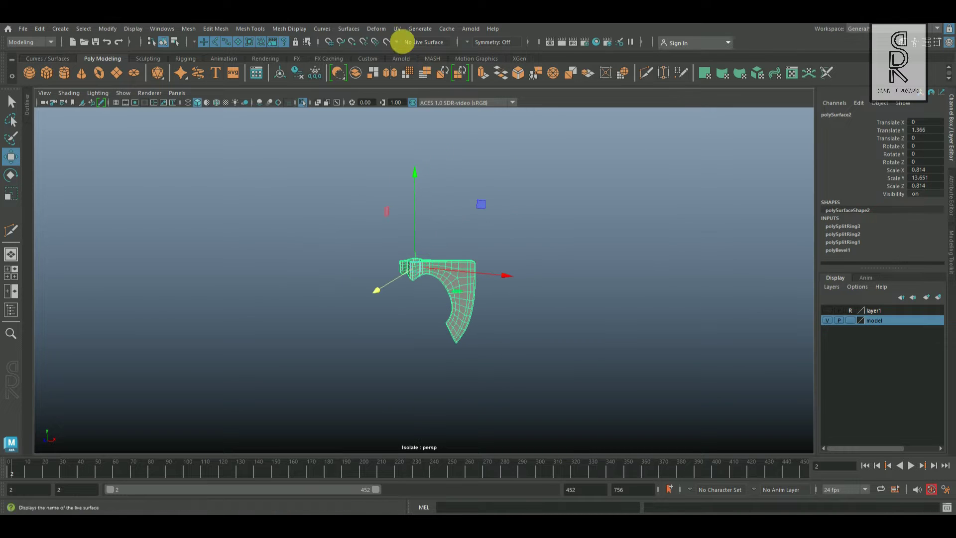
Apply a planar UV projection to the axe head from the Z axis, fitted to the bounding box.
click(398, 29)
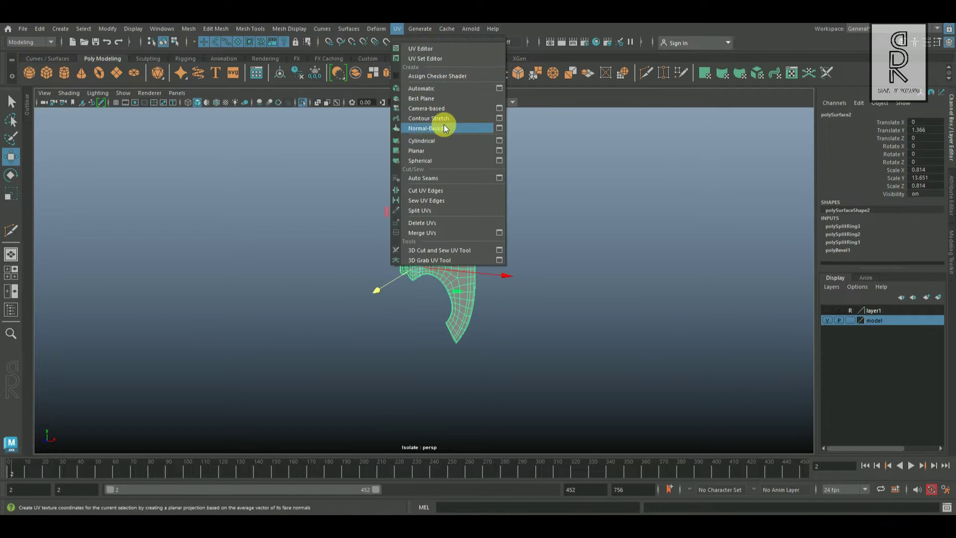
click(499, 151)
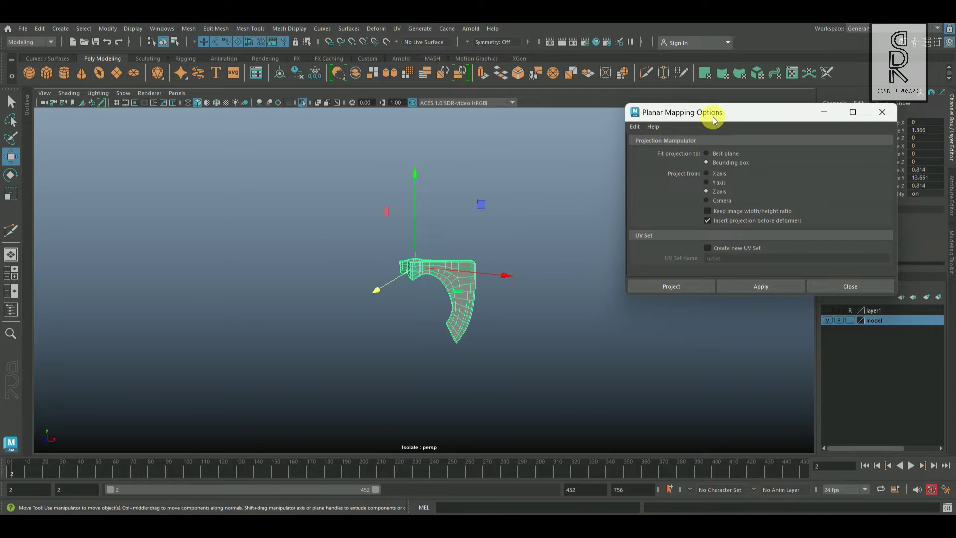
drag(712, 116, 559, 86)
alt+drag(408, 337, 357, 339)
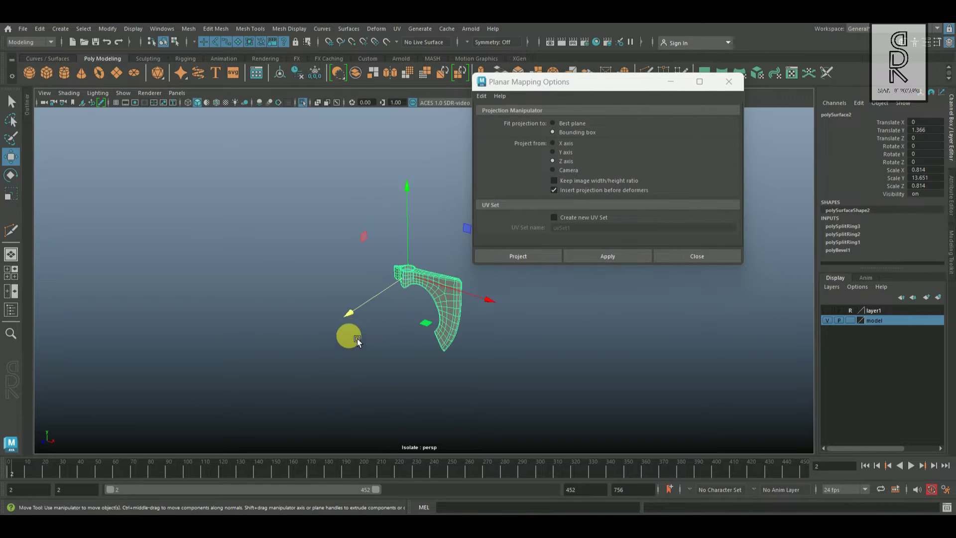
click(554, 260)
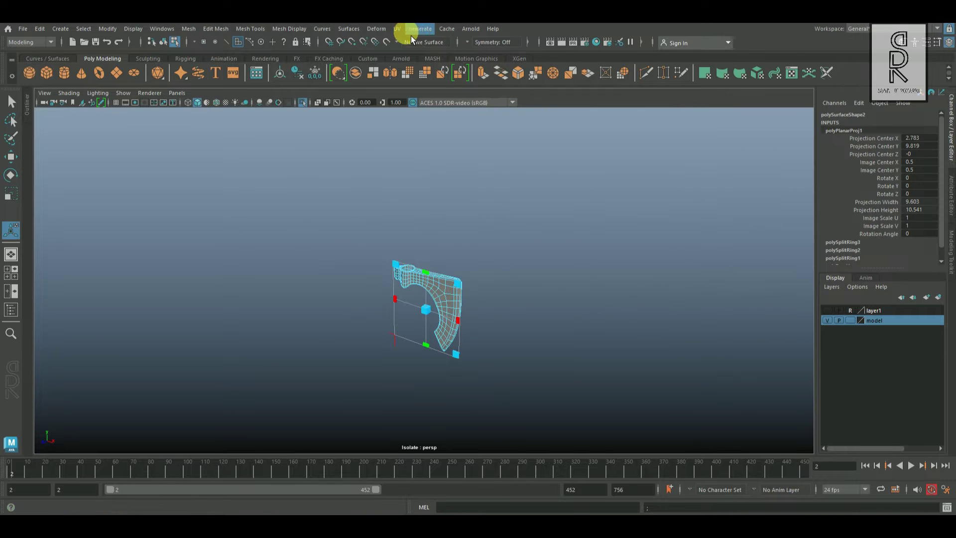
Open the UV Editor without its UV Toolkit and frame the axe head's projected shell.
click(397, 28)
click(421, 49)
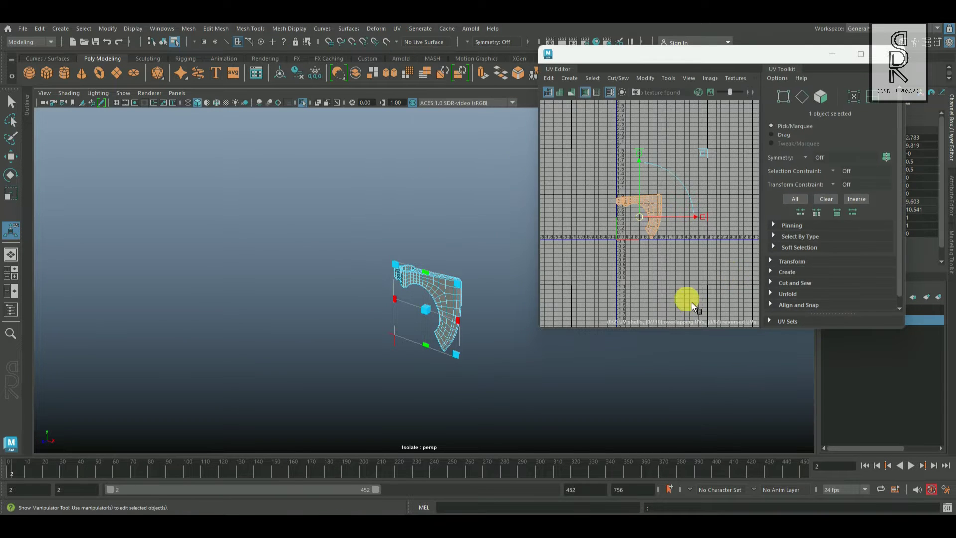
click(796, 78)
scroll(658, 228, up, 3)
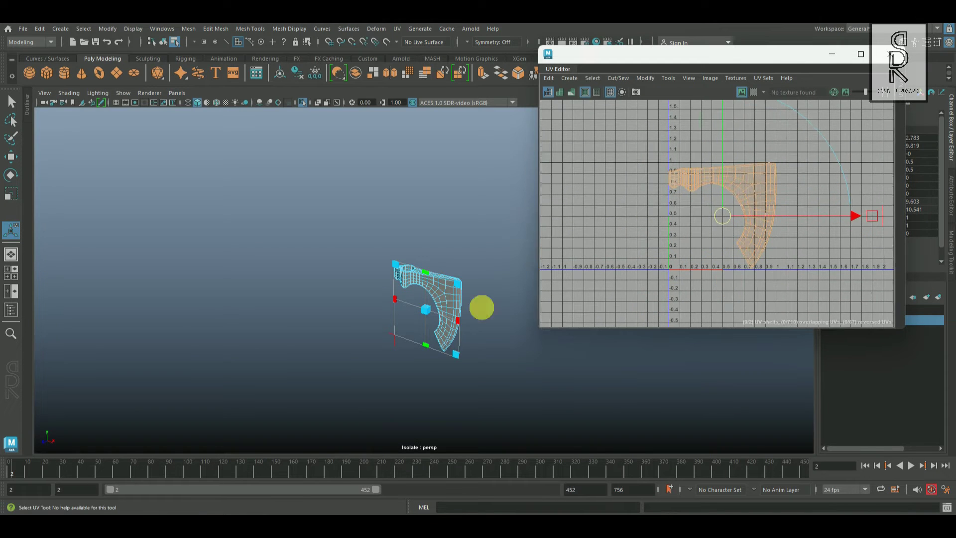
Cut the UVs along the centre edge loop that runs around the axe head's thickness and through the handle socket.
scroll(482, 307, up, 10)
alt+drag(458, 319, 466, 296)
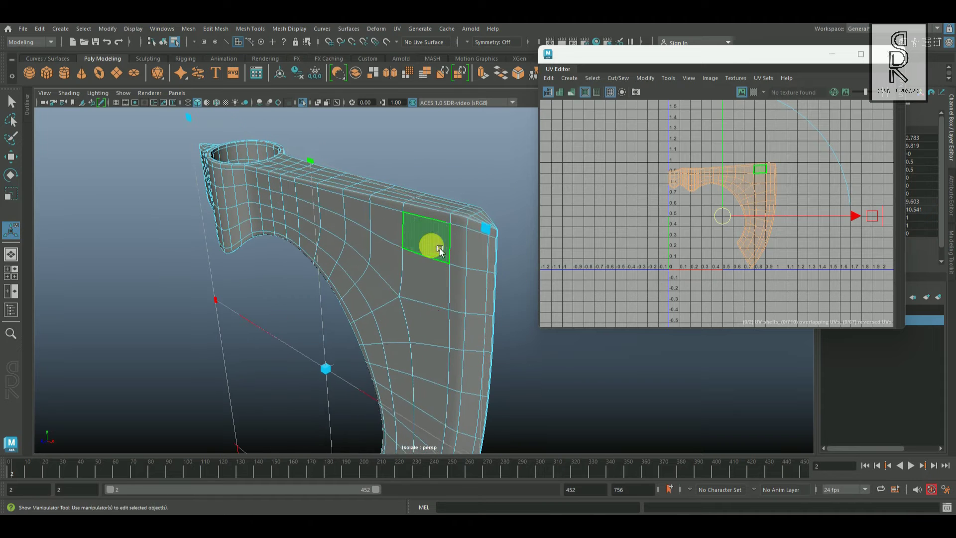
right_drag(433, 239, 475, 215)
alt+drag(402, 273, 407, 337)
alt+right_drag(399, 330, 425, 341)
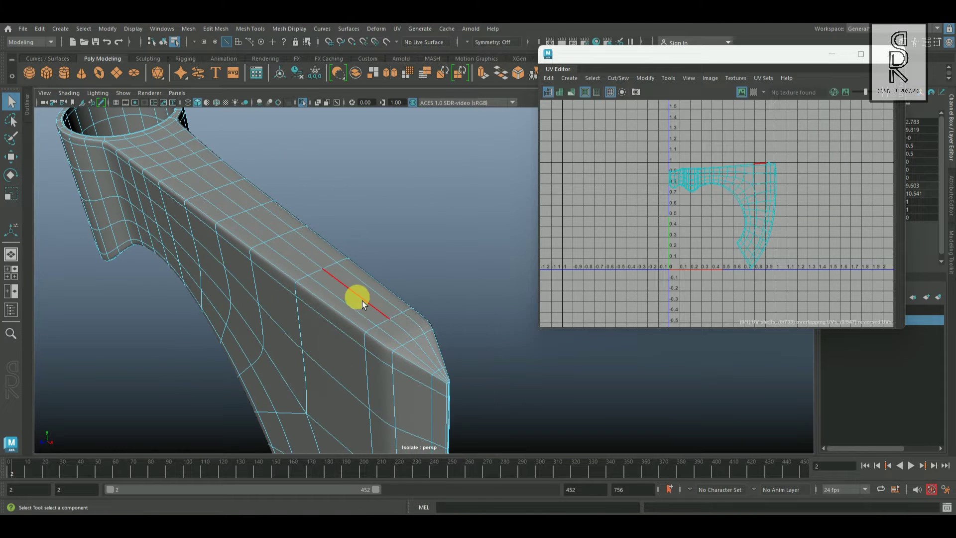
double_click(356, 298)
alt+middle_drag(236, 226, 588, 444)
alt+right_drag(334, 333, 479, 404)
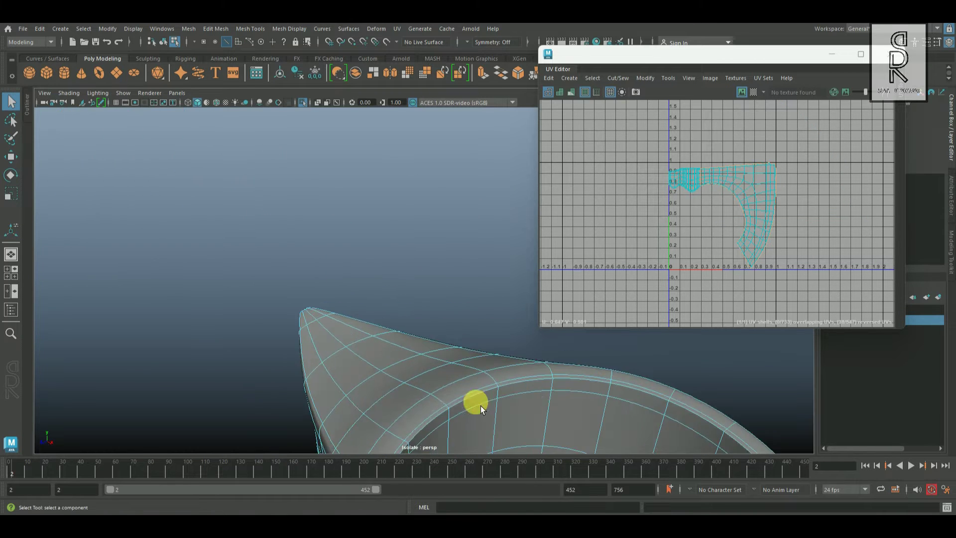
alt+drag(370, 363, 439, 395)
alt+right_drag(439, 395, 538, 417)
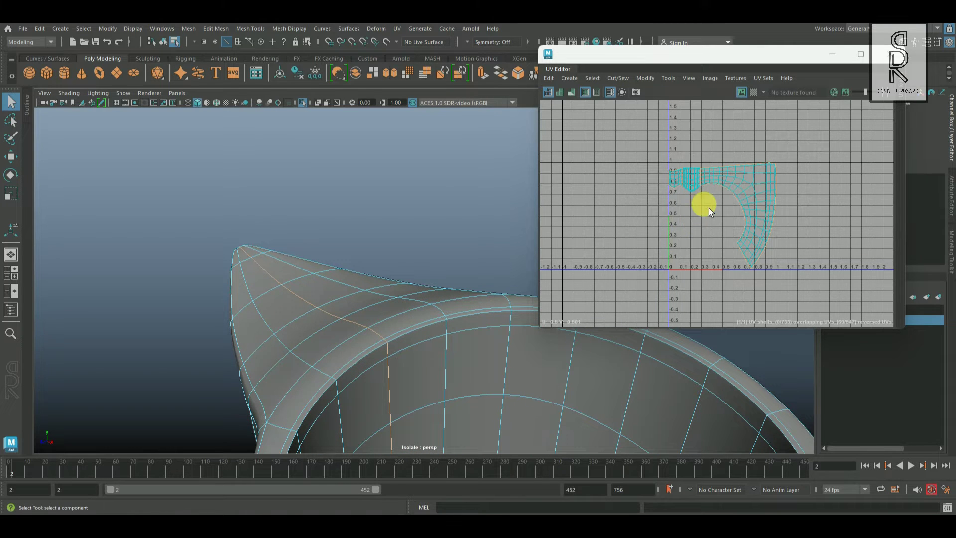
shift+right_click(727, 185)
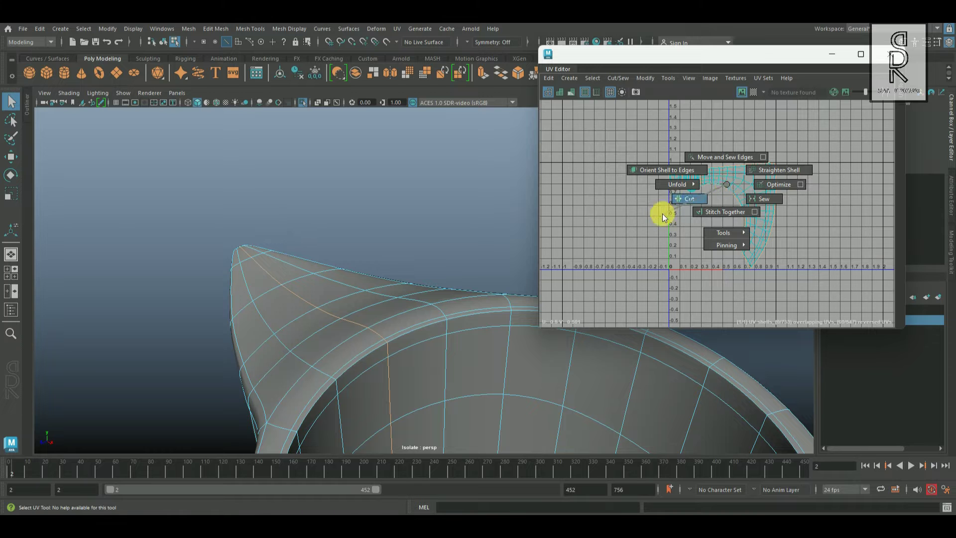
shift+right_drag(662, 214, 662, 214)
Cut the UVs along the rim edges of the handle socket to separate its inner wall.
alt+drag(456, 370, 387, 288)
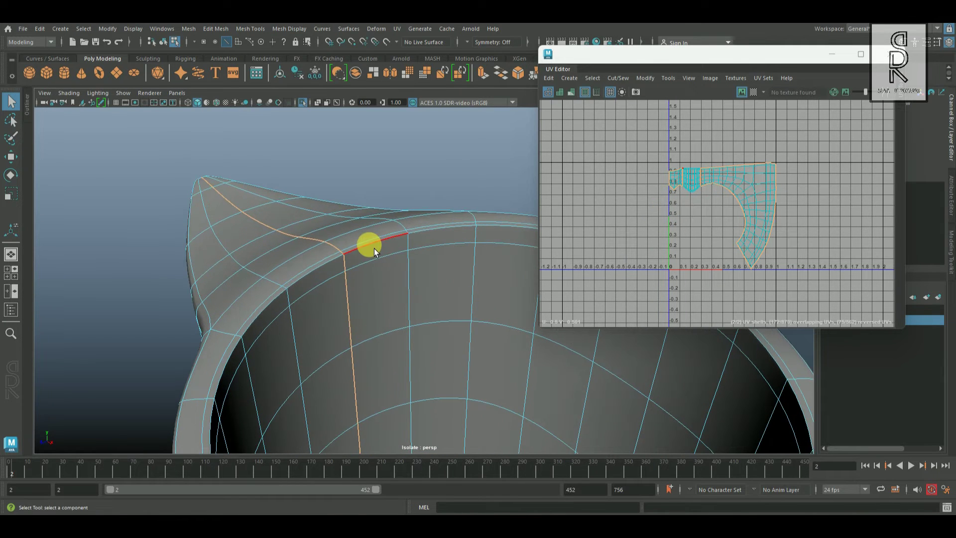
alt+drag(375, 248, 353, 333)
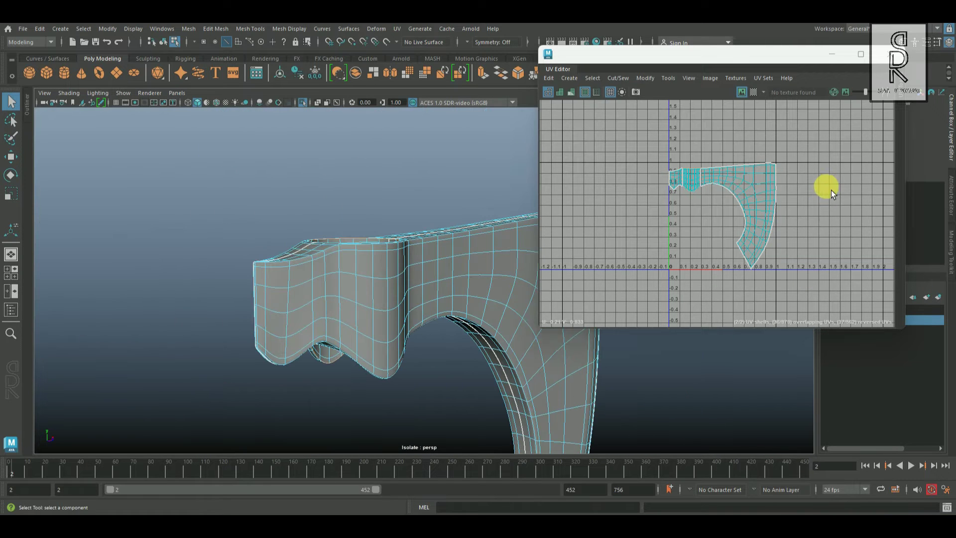
shift+right_drag(830, 191, 797, 190)
Move the two outer axe head shells apart, one to each side of the small inner socket shell.
double_click(754, 191)
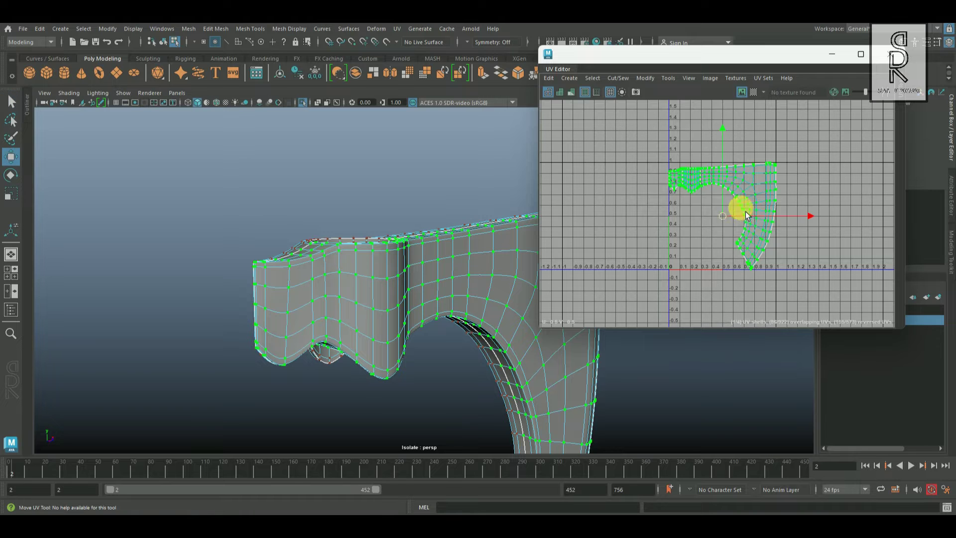
double_click(765, 203)
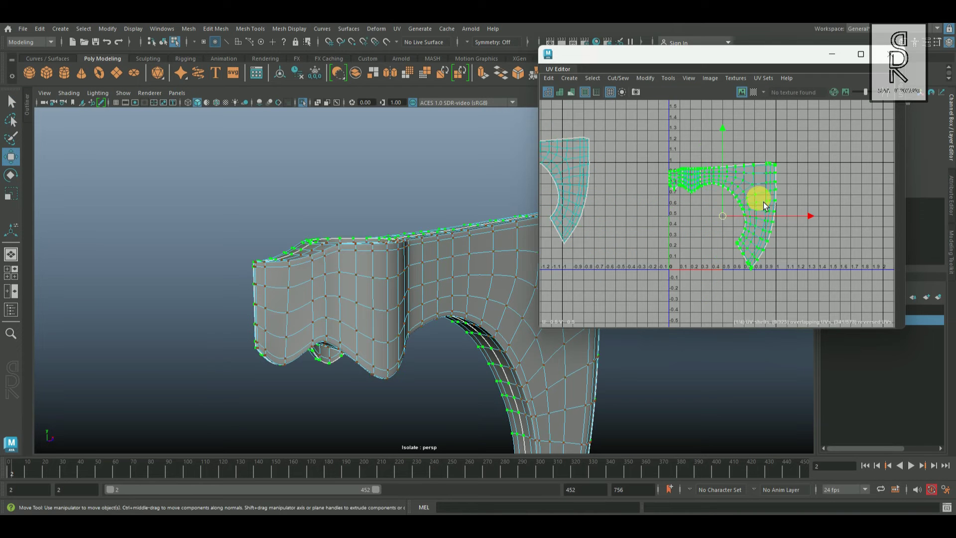
drag(728, 219, 878, 178)
Join the inner socket wall along its centre seam with Move and Sew Edges, excluding the outer shells' seam edges.
alt+drag(429, 308, 348, 345)
alt+right_drag(349, 344, 443, 309)
right_drag(424, 229, 424, 194)
alt+drag(423, 219, 476, 250)
double_click(401, 238)
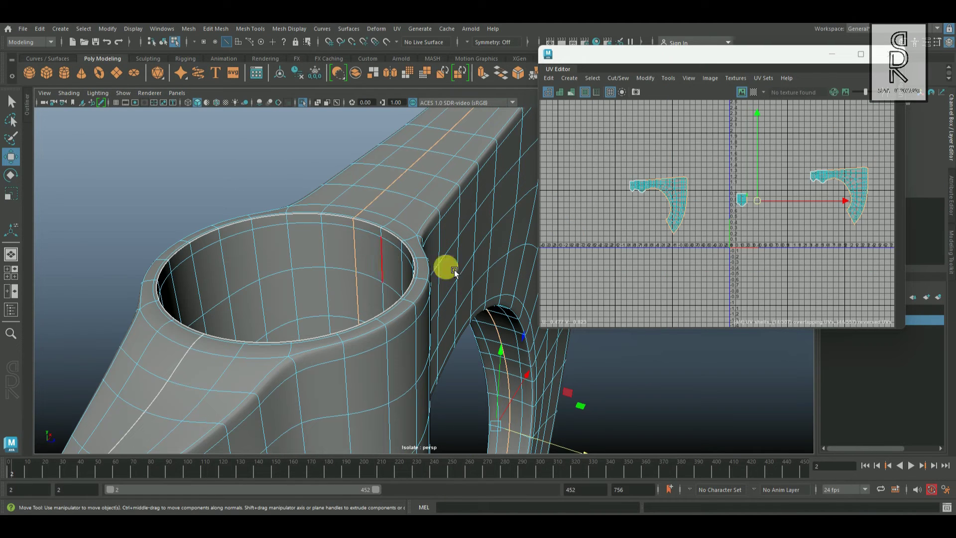
click(454, 271)
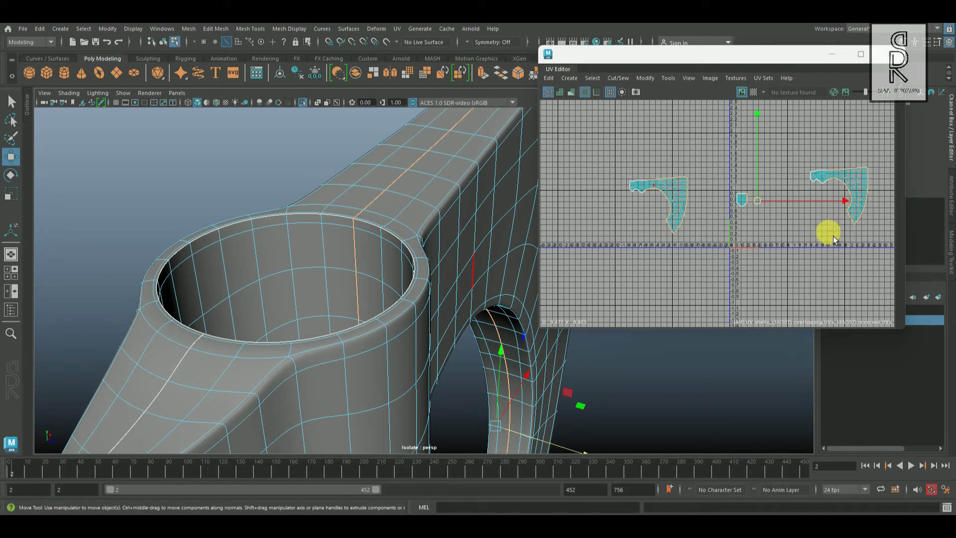
ctrl+drag(803, 145, 893, 253)
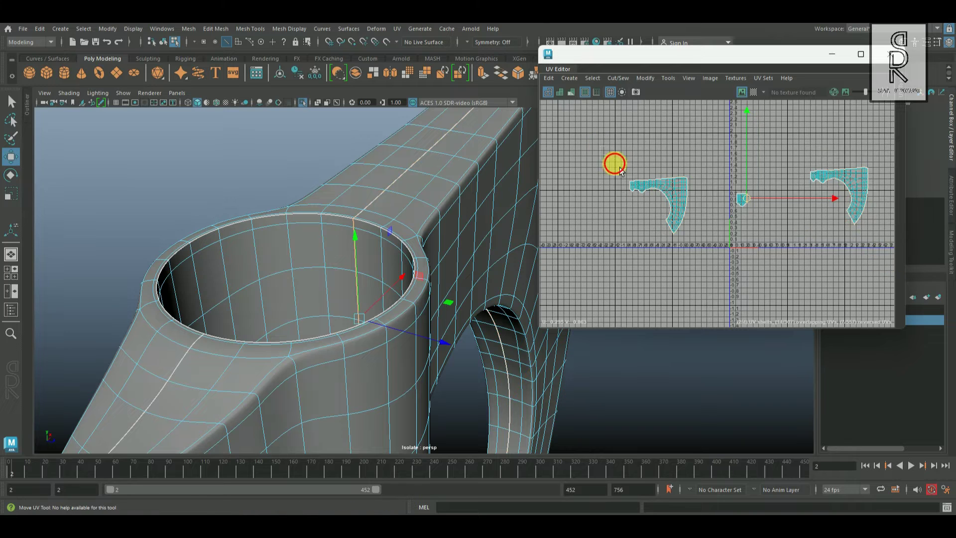
shift+right_click(781, 170)
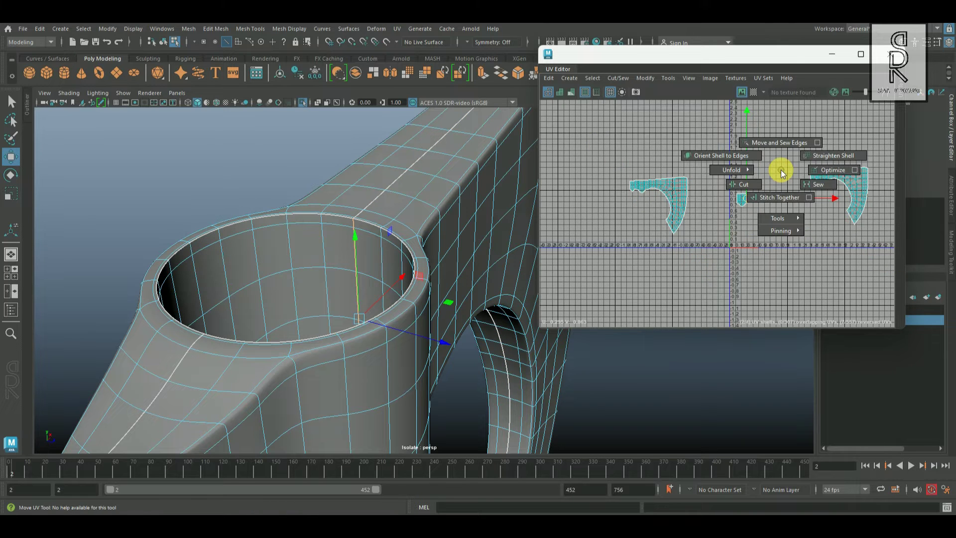
click(780, 144)
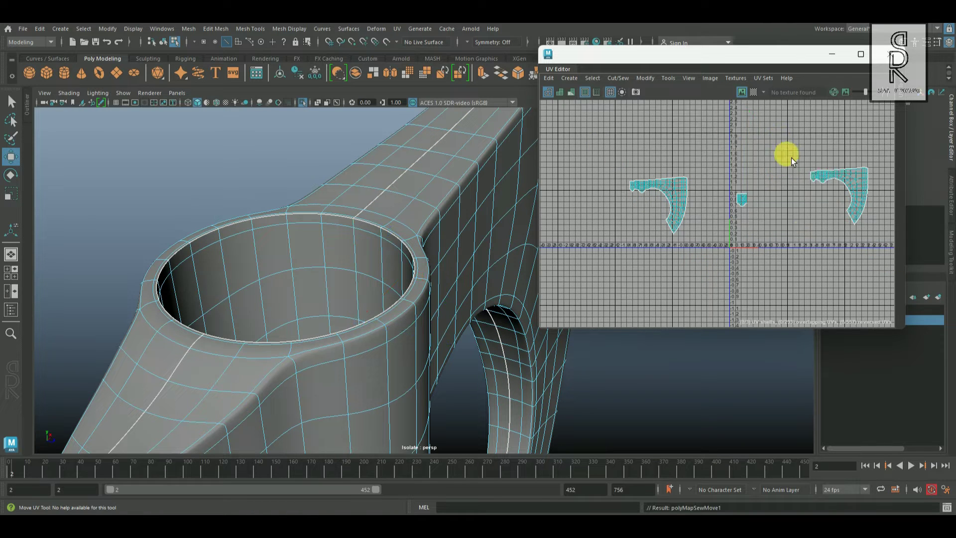
Unfold the inner socket shell and rotate it until it lies horizontally.
scroll(740, 237, up, 3)
right_drag(737, 154, 785, 160)
double_click(756, 159)
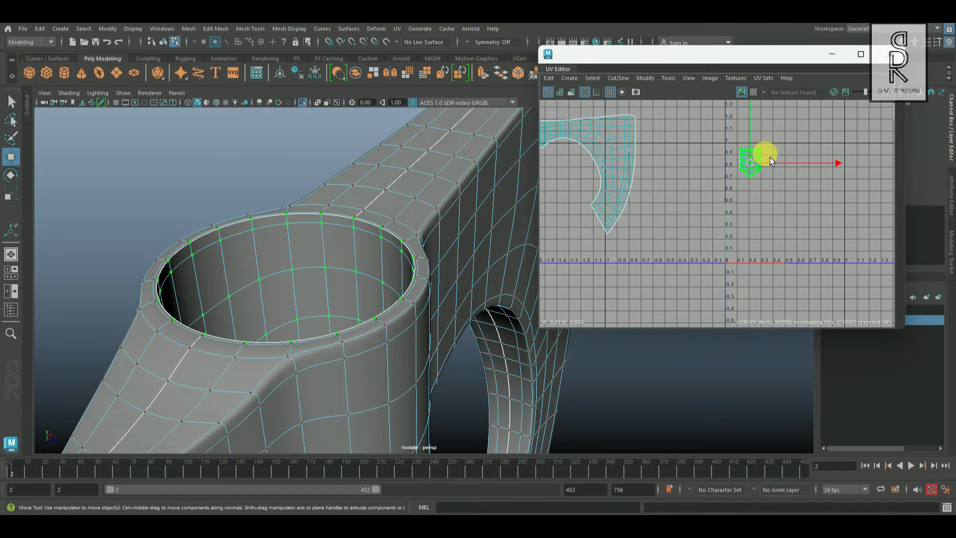
shift+right_drag(834, 138, 662, 137)
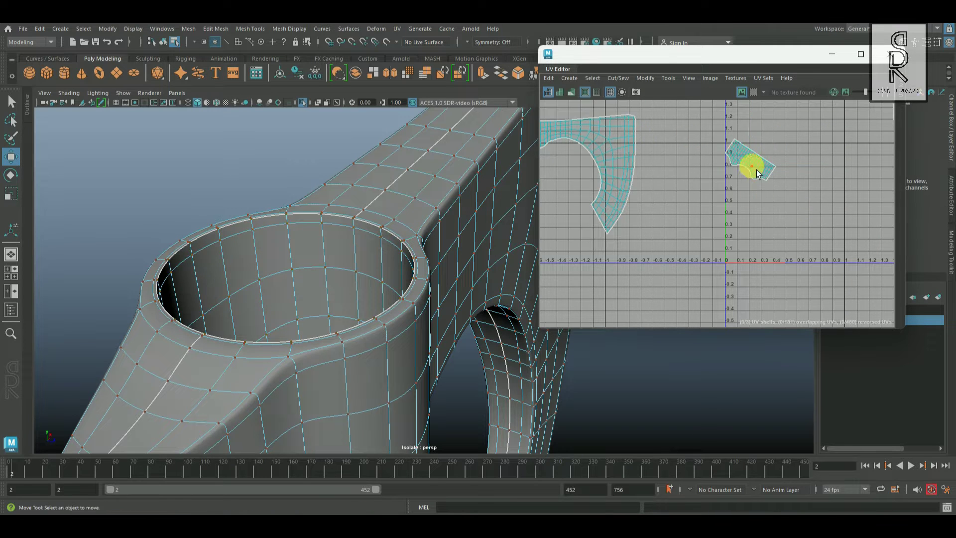
key(e)
drag(835, 169, 837, 112)
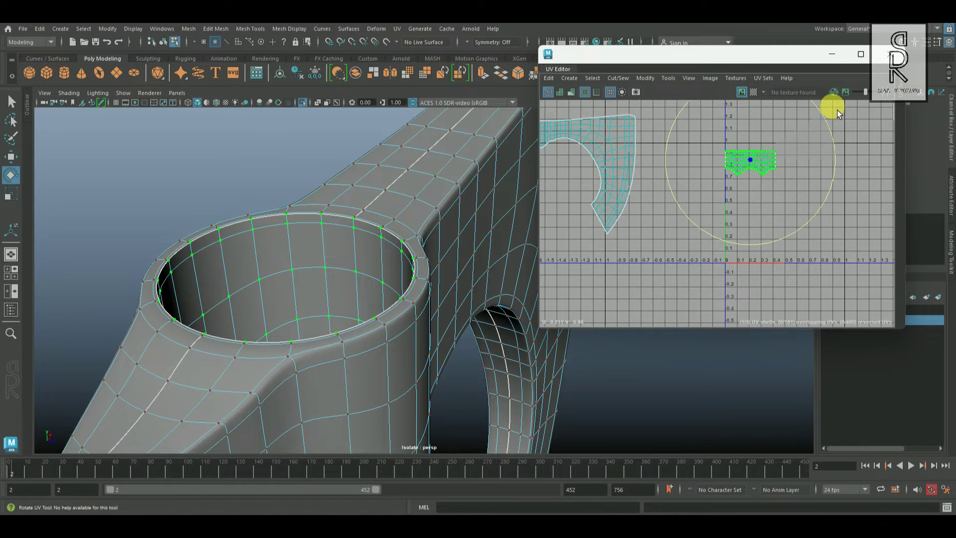
Unfold both outer shells of the axe head one after the other.
click(816, 273)
scroll(816, 273, down, 4)
click(738, 226)
shift+right_drag(792, 183, 697, 184)
alt+middle_drag(829, 262, 707, 248)
click(757, 200)
shift+right_drag(810, 166, 697, 166)
Rotate the outer shell on the positive U side so its neck lies horizontally and its blade points up.
click(728, 265)
click(747, 198)
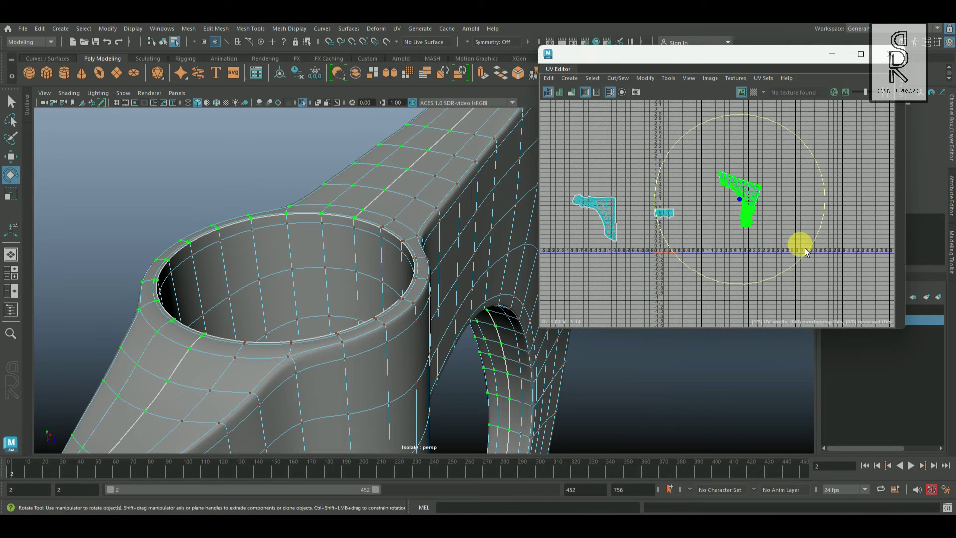
drag(806, 251, 827, 219)
mouse_move(761, 268)
mouse_down()
mouse_move(642, 222)
mouse_move(758, 259)
mouse_up()
click(805, 282)
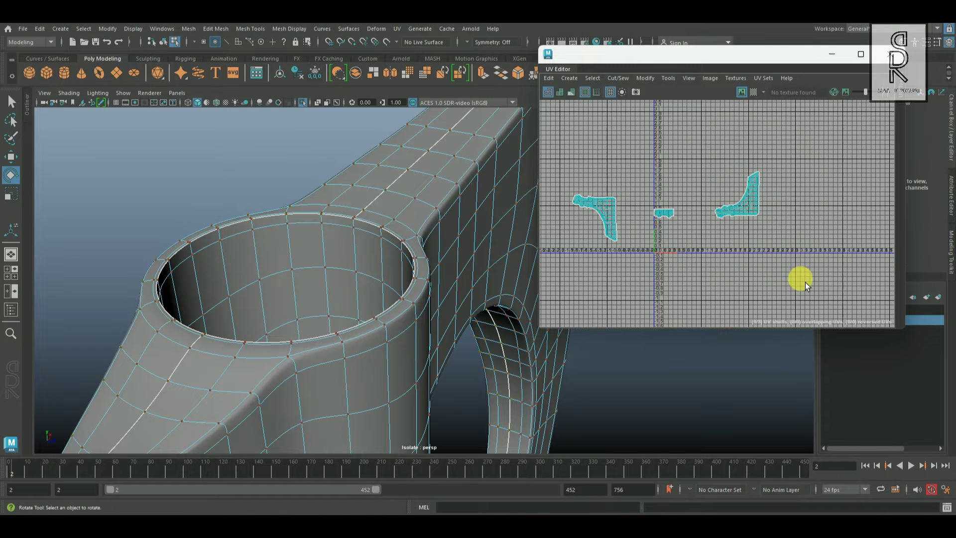
Lay out all the axe head's UV shells together inside the 0 to 1 UV tile.
key(ctrl+z)
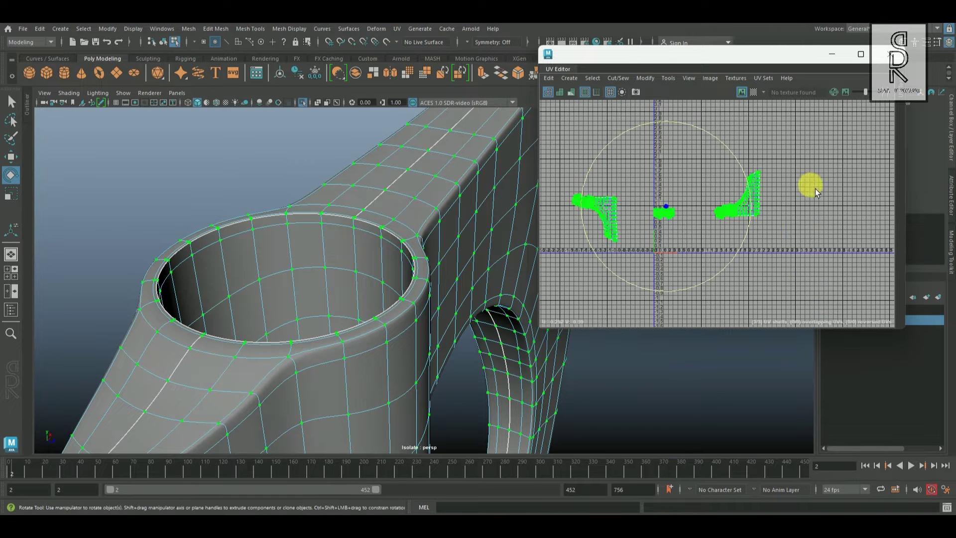
shift+right_click(825, 154)
shift+right_drag(825, 154, 672, 224)
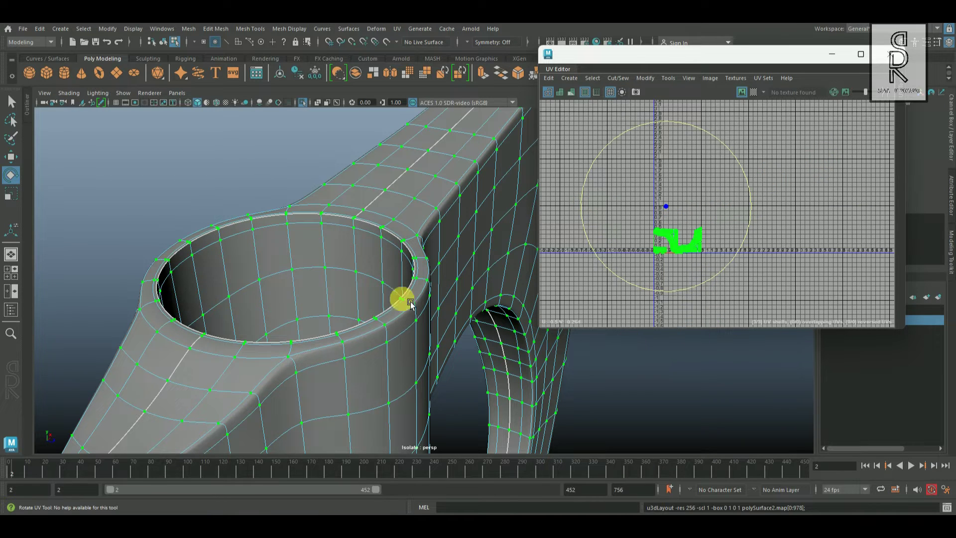
Show the checker pattern on the axe head in object mode and examine its UVs for stretching.
click(753, 91)
alt+drag(441, 356, 412, 189)
right_drag(411, 190, 443, 165)
click(429, 371)
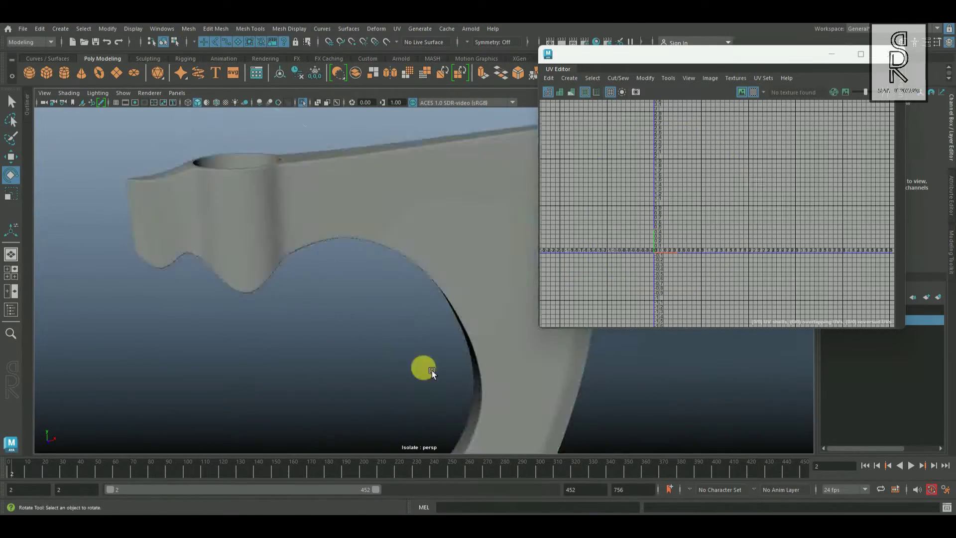
scroll(429, 371, down, 3)
alt+middle_drag(430, 371, 472, 276)
click(454, 304)
alt+drag(454, 304, 478, 328)
drag(745, 53, 671, 50)
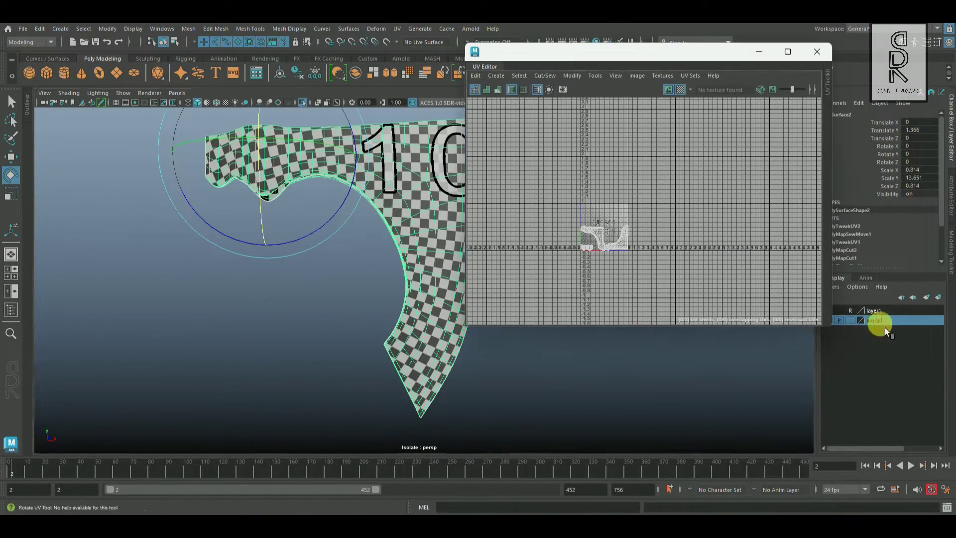
Exit isolation and hide the axe head by turning off the visibility of the model layer.
drag(602, 54, 702, 72)
click(302, 102)
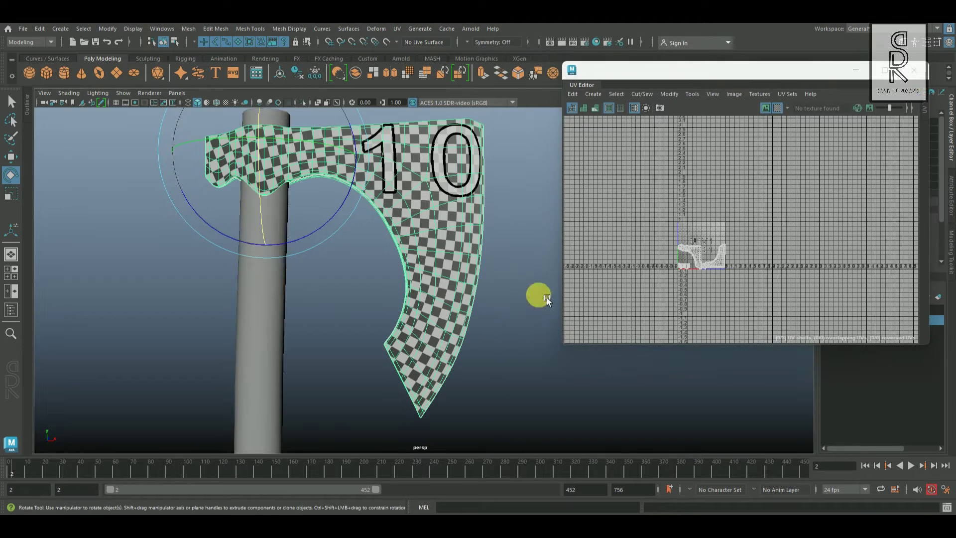
drag(765, 75, 583, 66)
click(828, 321)
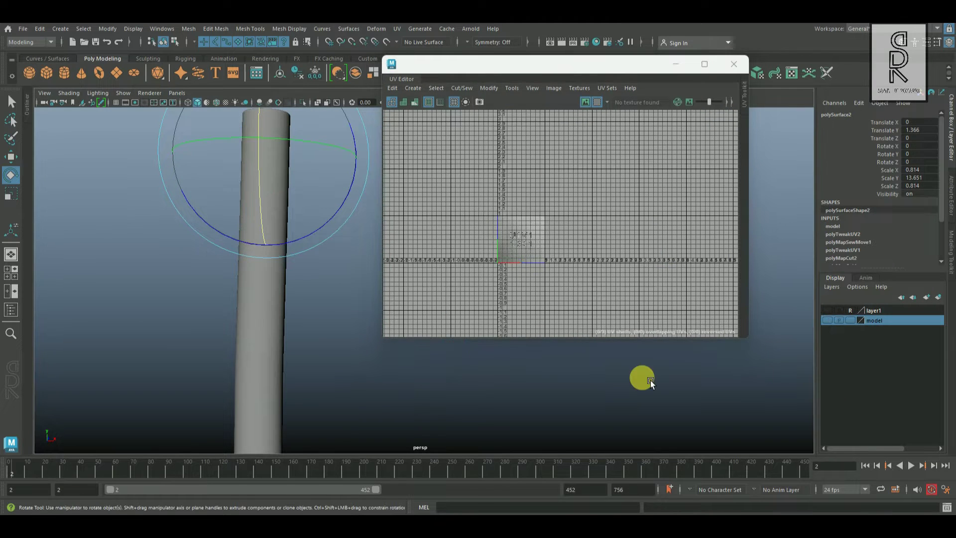
Isolate the axe handle and turn off the checker pattern display.
alt+middle_drag(326, 299, 369, 314)
click(304, 313)
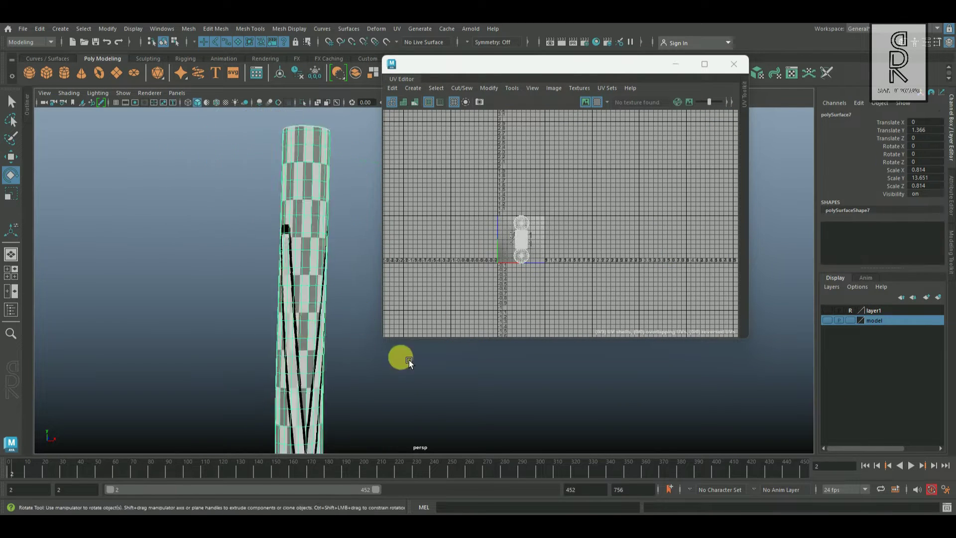
alt+drag(405, 360, 391, 394)
scroll(391, 393, down, 4)
click(302, 102)
drag(527, 65, 614, 56)
click(686, 94)
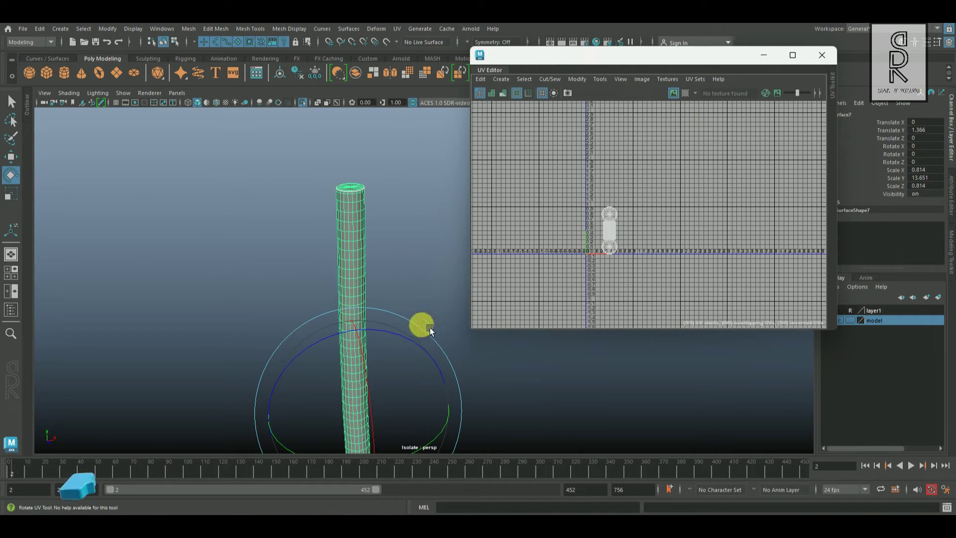
scroll(423, 338, down, 4)
alt+middle_drag(409, 384, 387, 305)
Apply a planar UV projection to the whole handle.
click(397, 29)
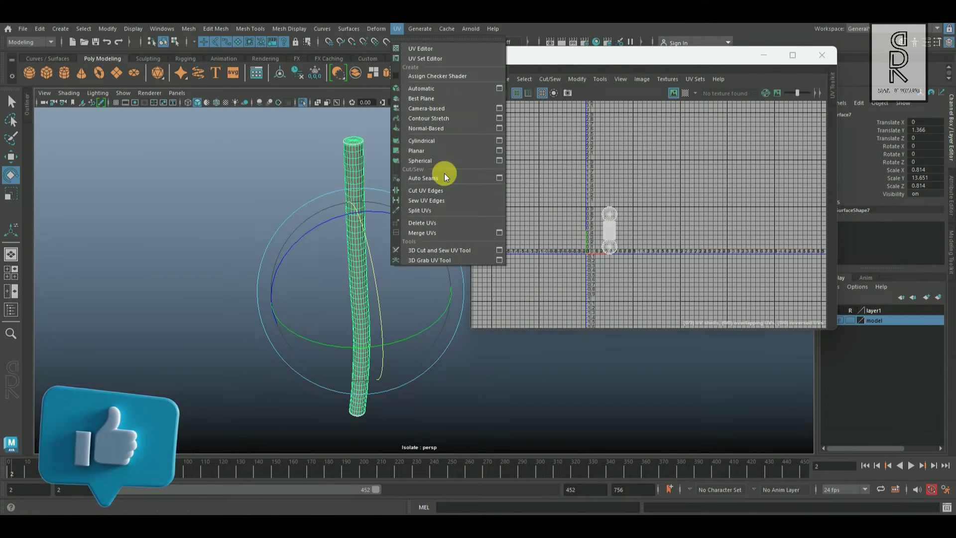
click(495, 149)
alt+drag(429, 309, 379, 322)
Cut the handle's UVs along the edge loops around the caps at both ends.
right_drag(602, 208, 602, 181)
alt+drag(381, 227, 349, 263)
key(q)
alt+right_drag(349, 262, 441, 249)
alt+middle_drag(311, 150, 359, 266)
alt+right_drag(359, 267, 363, 321)
double_click(383, 236)
alt+drag(362, 321, 350, 274)
alt+middle_drag(351, 274, 368, 224)
alt+right_drag(368, 224, 399, 301)
shift+double_click(398, 219)
shift+right_drag(713, 186, 646, 228)
alt+right_drag(399, 271, 372, 298)
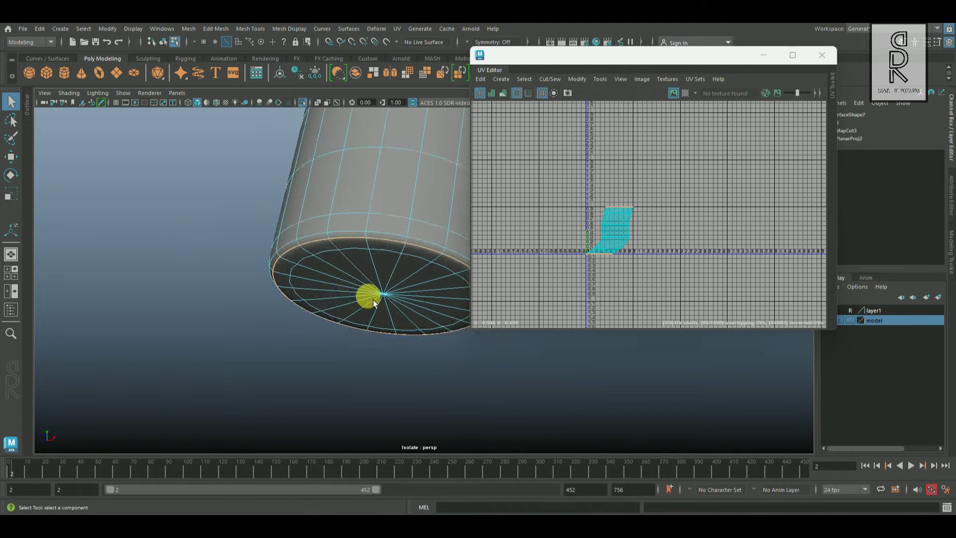
Exit the handle's isolation and show the model layer with the axe head again.
alt+middle_drag(409, 159, 395, 295)
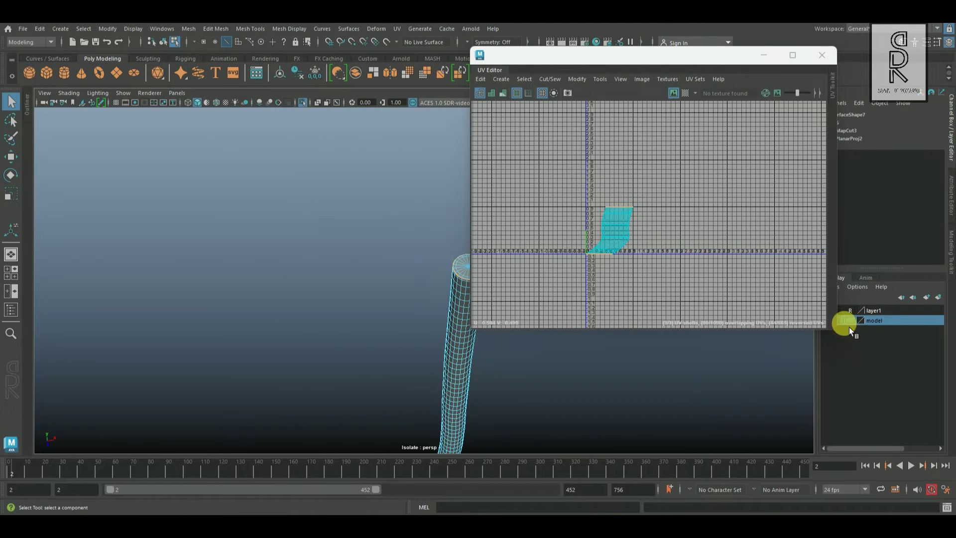
drag(682, 60, 613, 43)
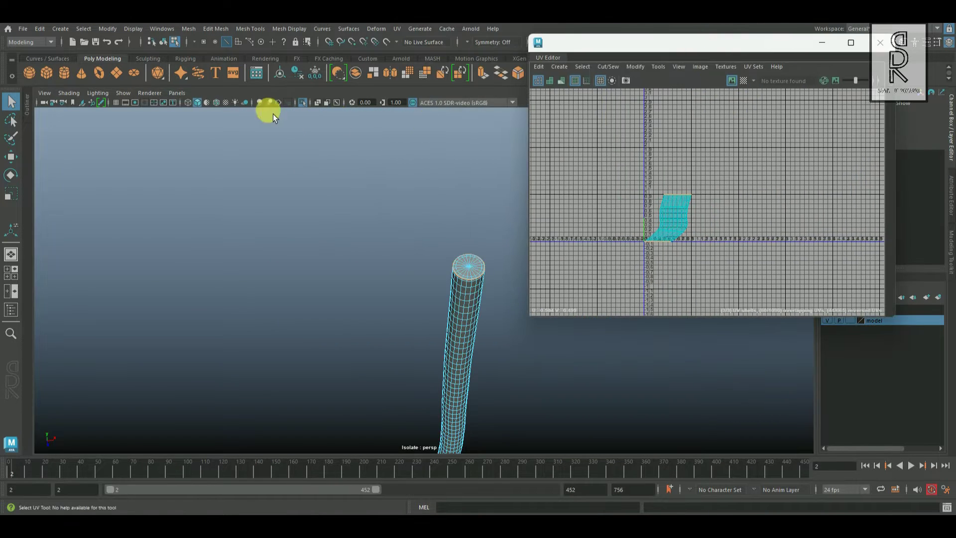
click(302, 103)
alt+drag(398, 304, 498, 299)
alt+middle_drag(460, 279, 468, 307)
Move the handle's side shell toward positive U, clear of the two end-cap shells.
right_drag(685, 216, 685, 208)
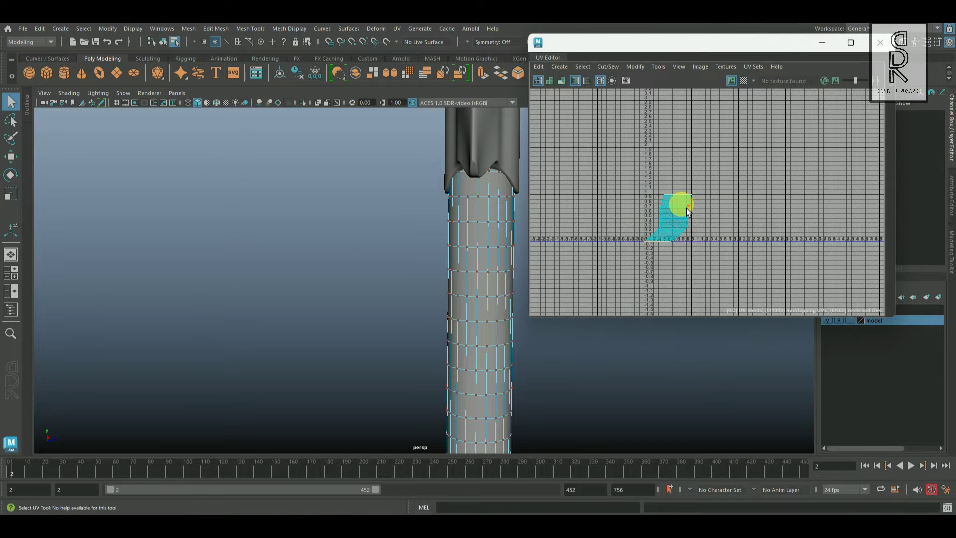
click(685, 208)
key(w)
drag(672, 220, 777, 215)
Cut a UV seam along a lengthwise edge loop on the handle's side facing away from the blade.
right_drag(473, 230, 472, 160)
double_click(479, 233)
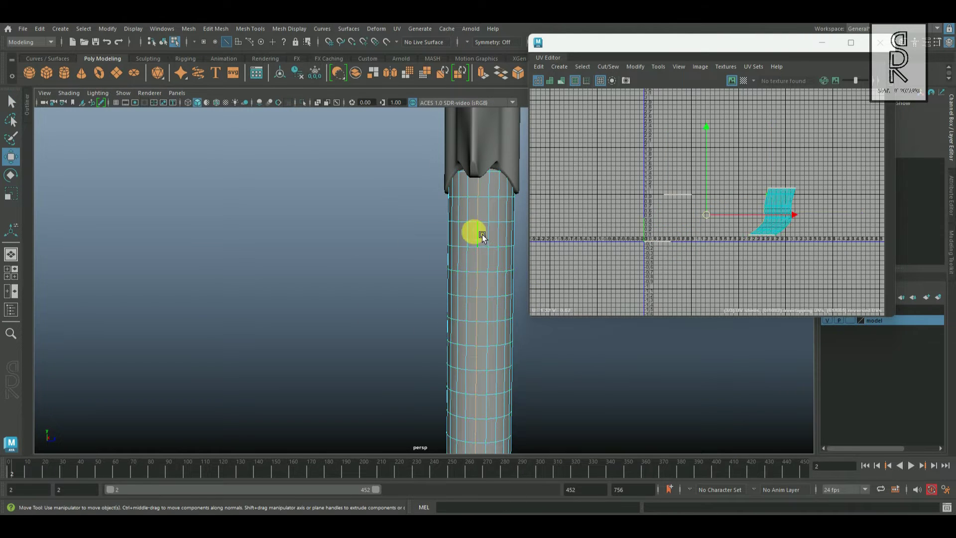
alt+drag(482, 234, 494, 235)
alt+middle_drag(494, 235, 491, 301)
alt+drag(491, 301, 493, 294)
shift+right_drag(750, 184, 750, 174)
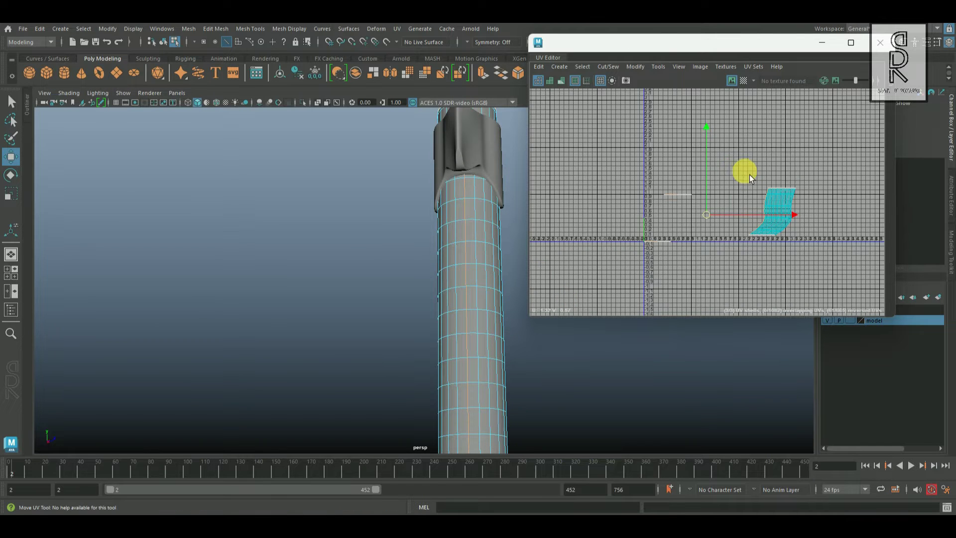
ctrl+drag(708, 301, 708, 301)
shift+right_drag(767, 152, 730, 167)
Unfold the handle's side shell and rotate it until it stands vertically.
right_drag(773, 196, 795, 203)
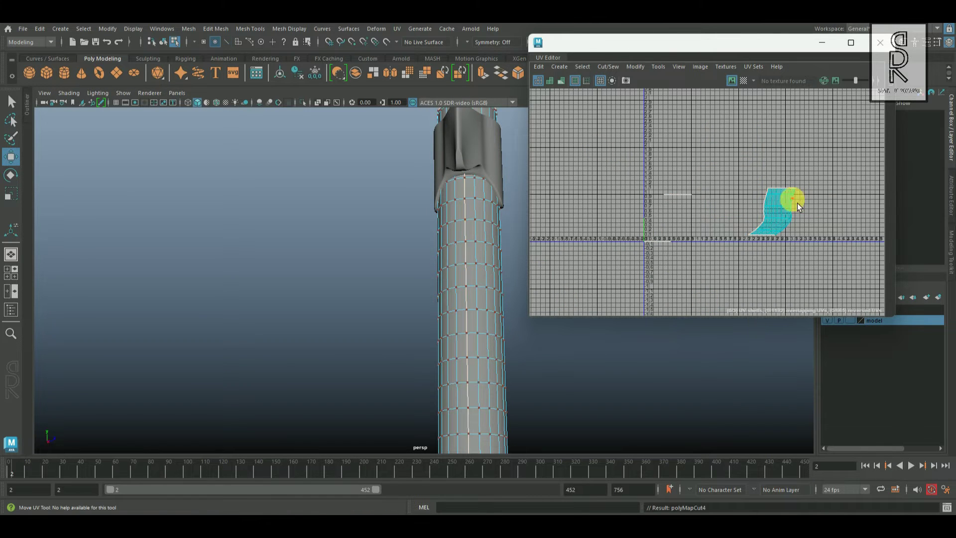
click(793, 201)
shift+right_drag(835, 160, 738, 160)
click(793, 201)
key(e)
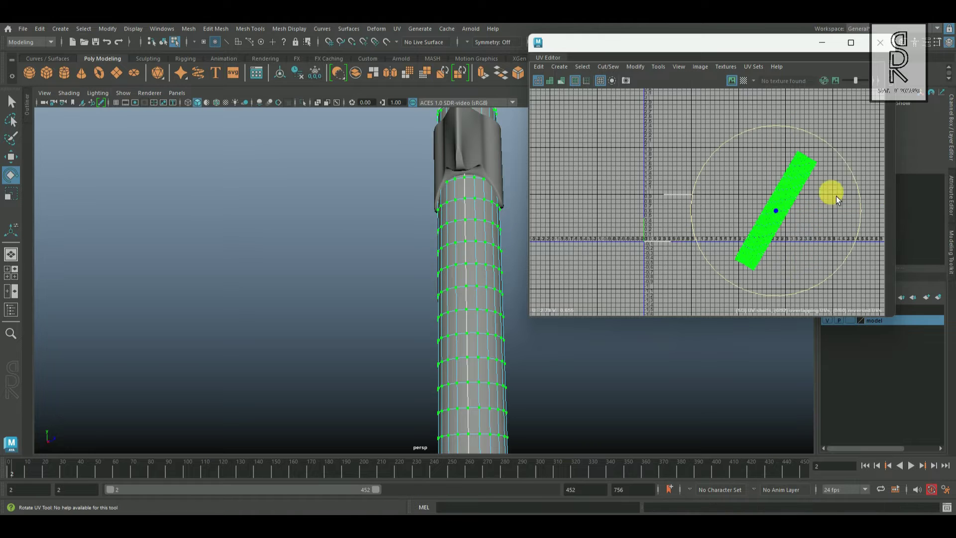
drag(821, 126, 826, 127)
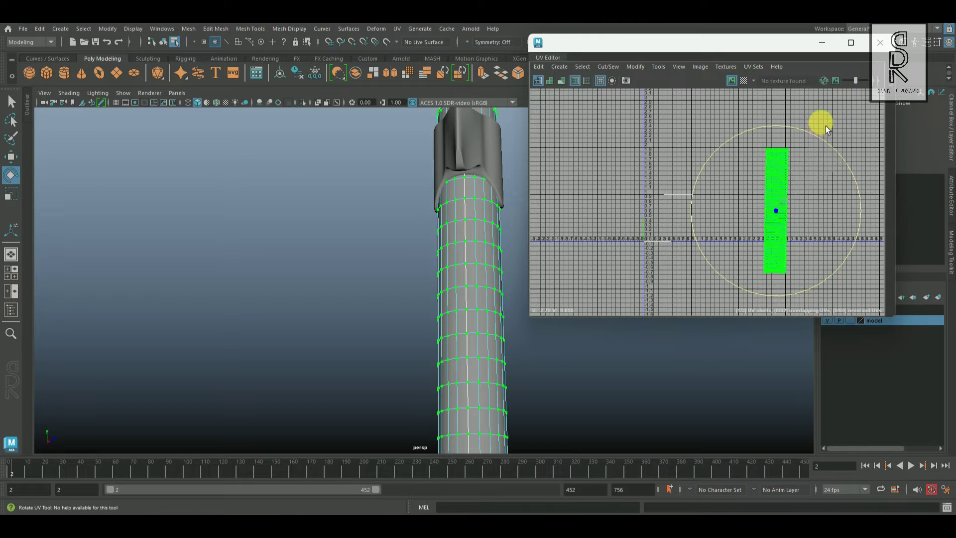
Unfold the two end-cap shells and lay out all the handle's shells inside the 0 to 1 UV tile.
click(780, 285)
drag(711, 284, 712, 287)
shift+right_drag(731, 166, 655, 164)
click(753, 138)
drag(593, 117, 840, 307)
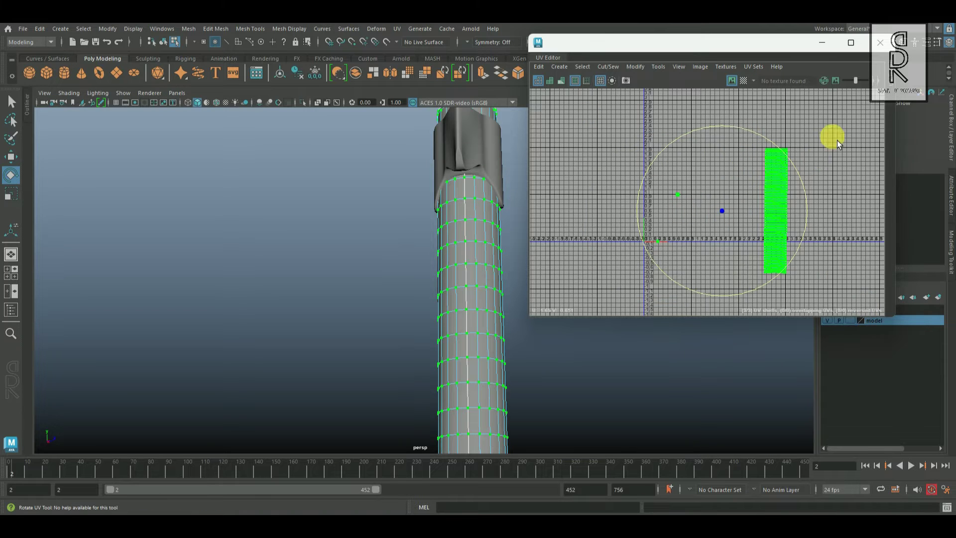
shift+right_drag(838, 139, 672, 225)
Isolate the handle in object mode and examine its checker pattern from end to end for stretching.
right_drag(474, 232, 518, 216)
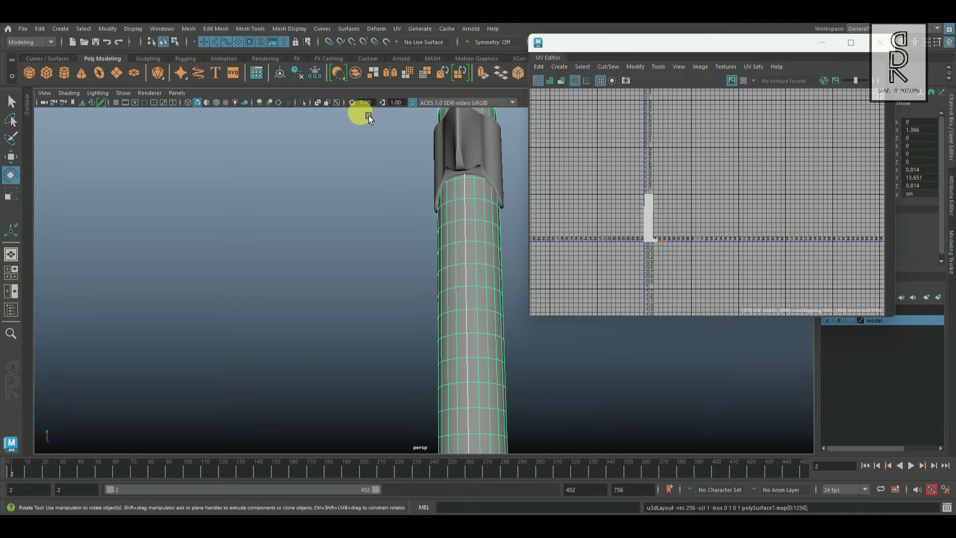
click(303, 103)
alt+drag(455, 258, 376, 285)
click(743, 81)
alt+middle_drag(292, 268, 365, 333)
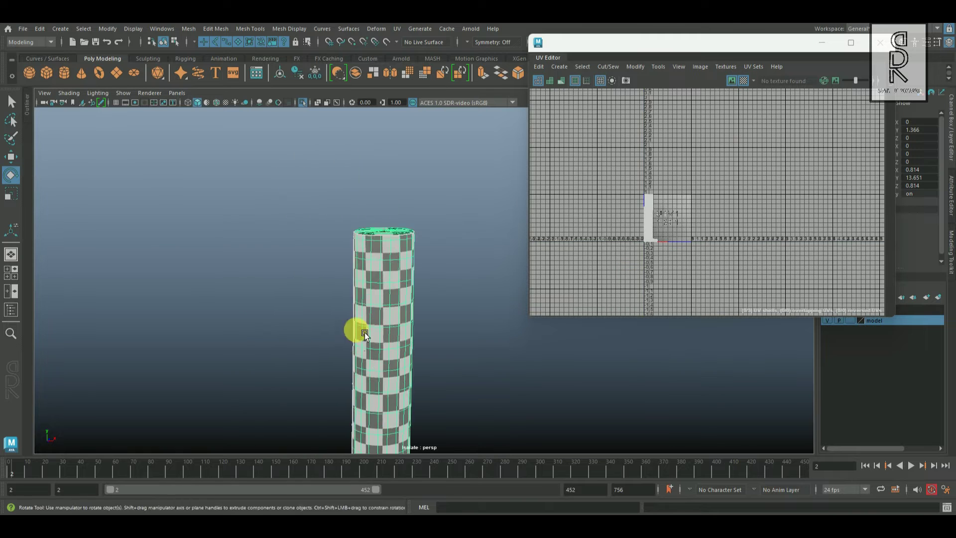
alt+drag(364, 333, 438, 350)
scroll(437, 350, down, 4)
alt+middle_drag(419, 351, 419, 170)
alt+drag(419, 171, 444, 294)
alt+right_drag(444, 294, 205, 294)
alt+middle_drag(398, 249, 390, 406)
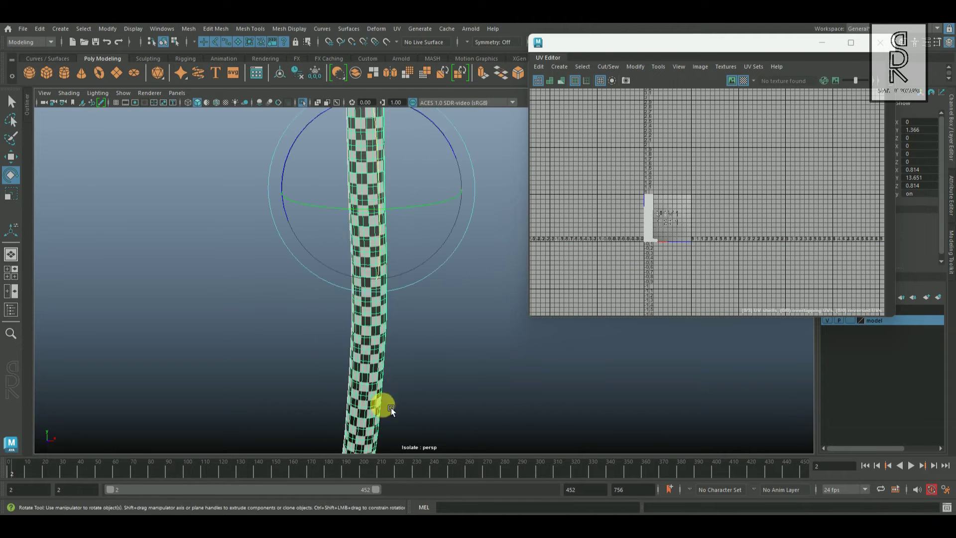
Add the handle to the model layer, exit isolation and hide the layer.
right_click(902, 322)
click(923, 345)
click(303, 103)
click(454, 309)
alt+middle_drag(454, 308, 482, 394)
alt+right_drag(482, 395, 389, 393)
drag(742, 316, 743, 285)
click(827, 320)
Isolate the metal ring at the upper end of the twisted grip.
alt+right_drag(448, 324, 244, 301)
alt+middle_drag(415, 310, 414, 219)
alt+right_drag(414, 220, 537, 320)
alt+middle_drag(462, 209, 465, 413)
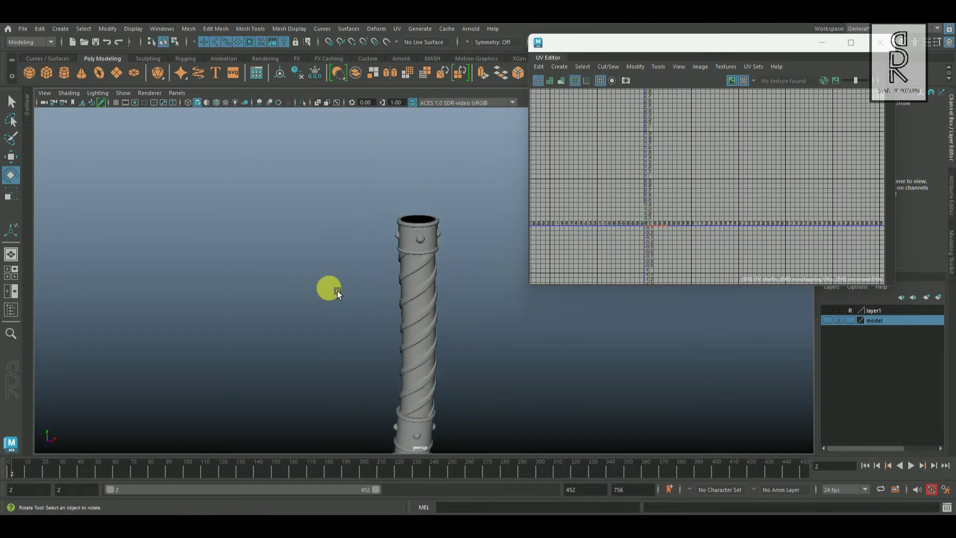
alt+right_drag(337, 292, 464, 266)
click(445, 215)
click(303, 102)
alt+right_drag(267, 277, 342, 335)
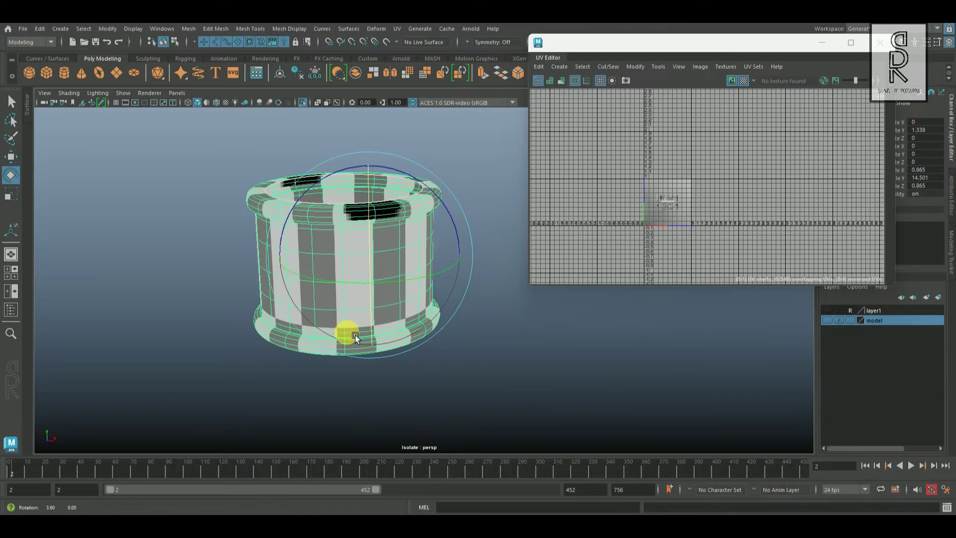
Apply a planar UV projection to the ring.
click(397, 29)
click(413, 151)
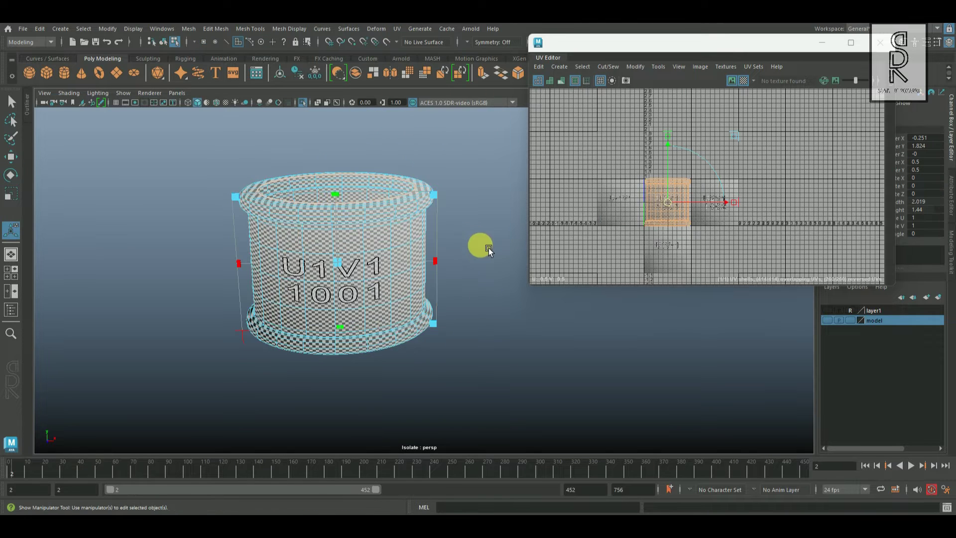
alt+drag(483, 245, 406, 193)
alt+middle_drag(406, 193, 440, 209)
key(f)
alt+right_drag(443, 248, 396, 280)
Cut the ring's UVs along a vertical edge loop.
right_drag(448, 231, 438, 167)
alt+drag(446, 255, 500, 238)
shift+right_drag(753, 174, 714, 191)
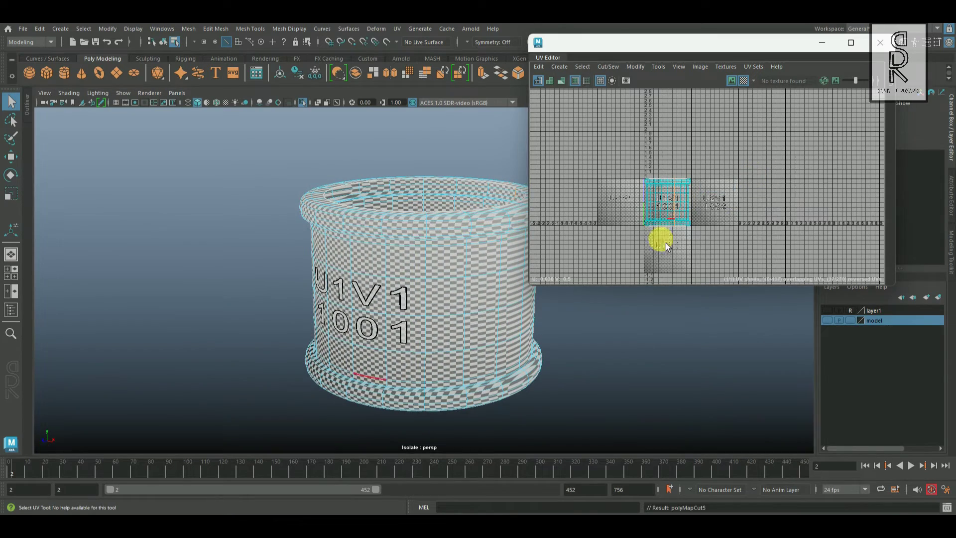
alt+drag(497, 274, 509, 222)
Turn off the checker display and cut the UVs along the edge loops where the ring's body meets its upper and lower rims.
click(743, 82)
alt+middle_drag(383, 249, 356, 343)
alt+right_drag(347, 346, 441, 304)
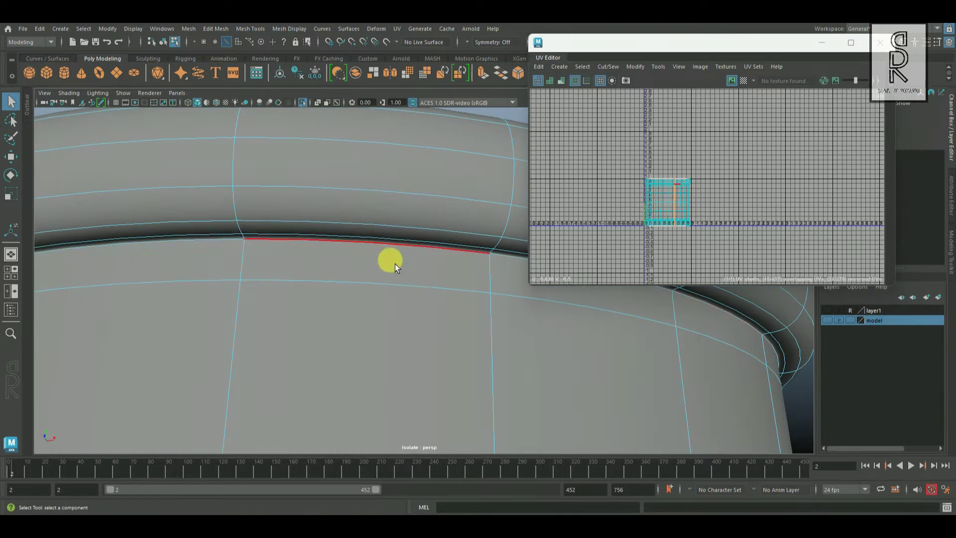
click(395, 263)
alt+right_drag(484, 330, 388, 344)
alt+drag(423, 229, 414, 294)
alt+middle_drag(414, 293, 434, 189)
alt+right_drag(338, 321, 423, 348)
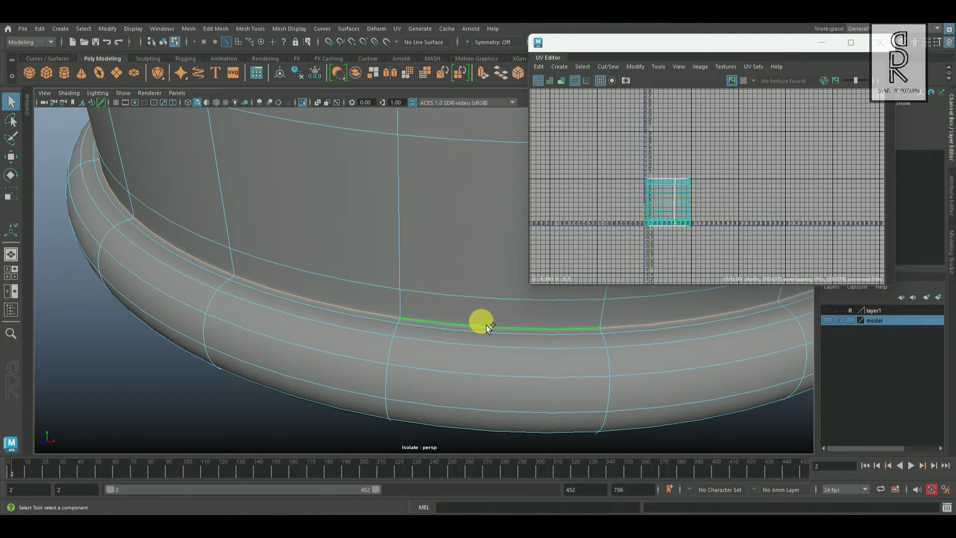
double_click(484, 323)
shift+right_drag(769, 187, 729, 197)
Unfold all the ring's shells and rotate the body and lower rim shells until they lie horizontally.
drag(617, 249, 722, 157)
shift+right_drag(775, 141, 730, 235)
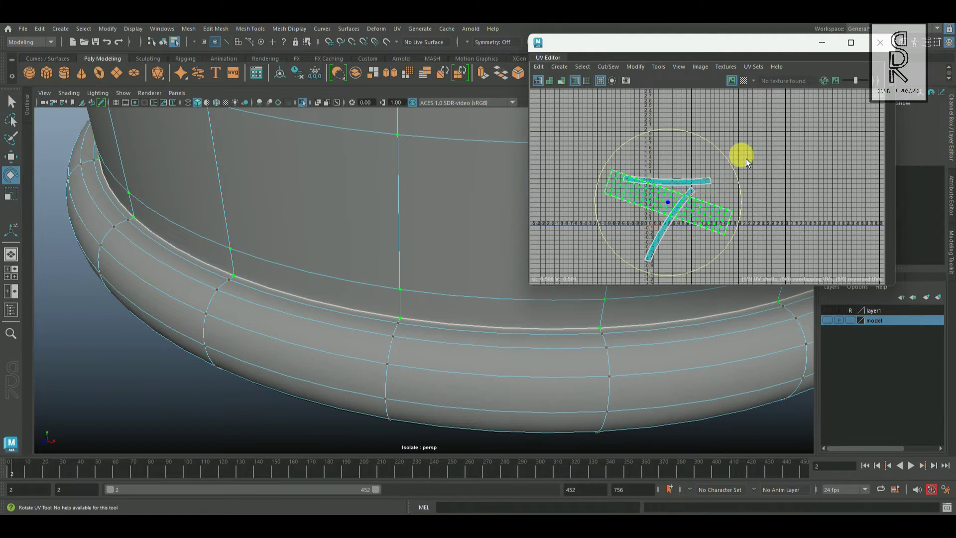
drag(746, 159, 747, 121)
click(728, 196)
click(707, 181)
click(792, 145)
click(689, 193)
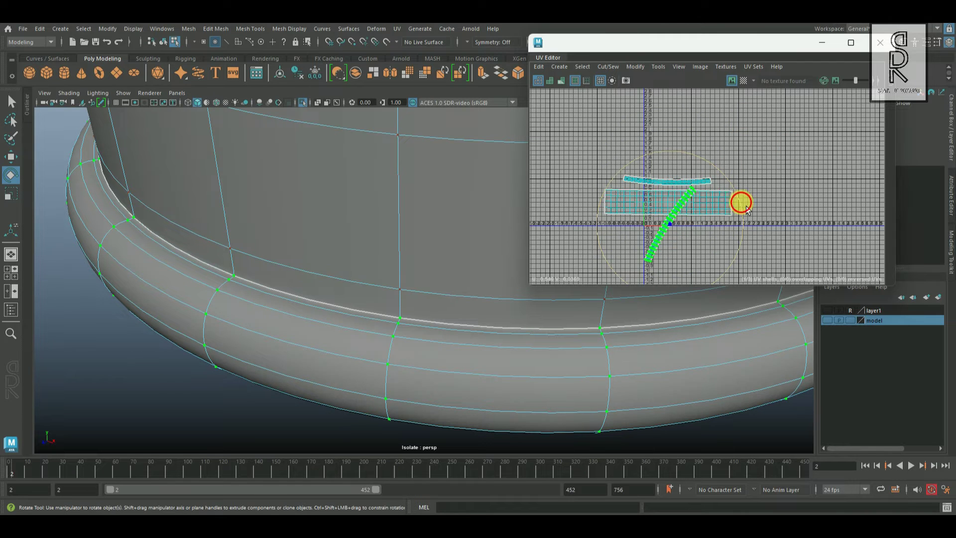
drag(746, 209, 725, 274)
Straighten the UVs of the ring's body shell.
click(730, 204)
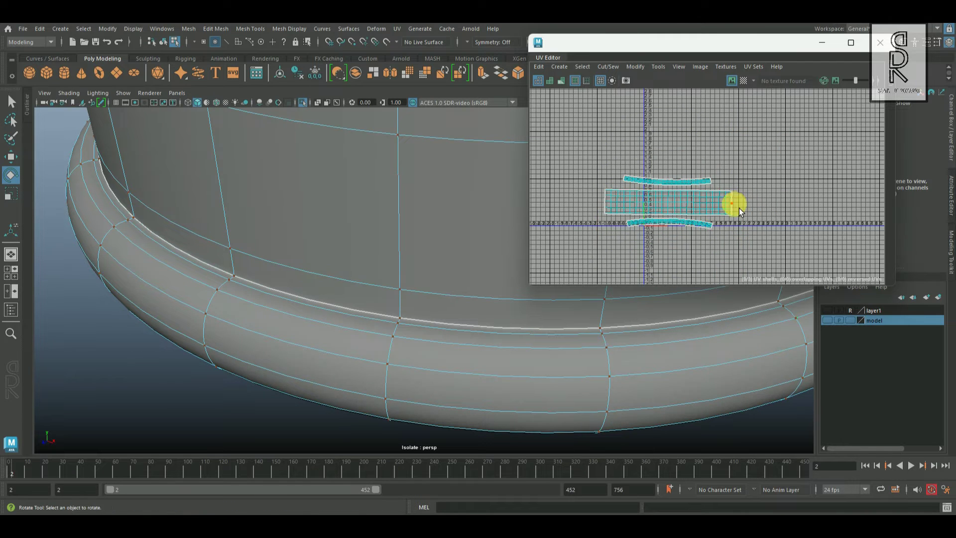
shift+right_click(760, 150)
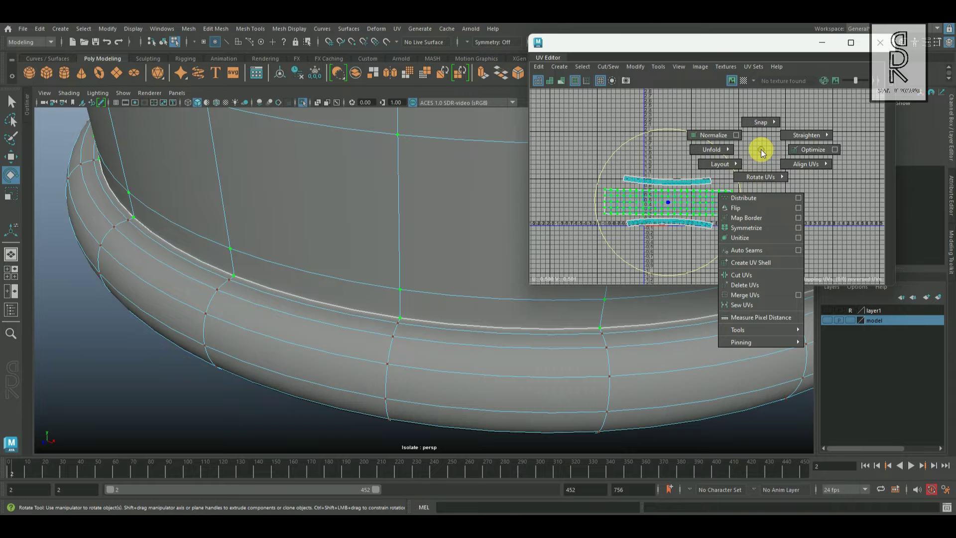
shift+right_drag(761, 149, 798, 133)
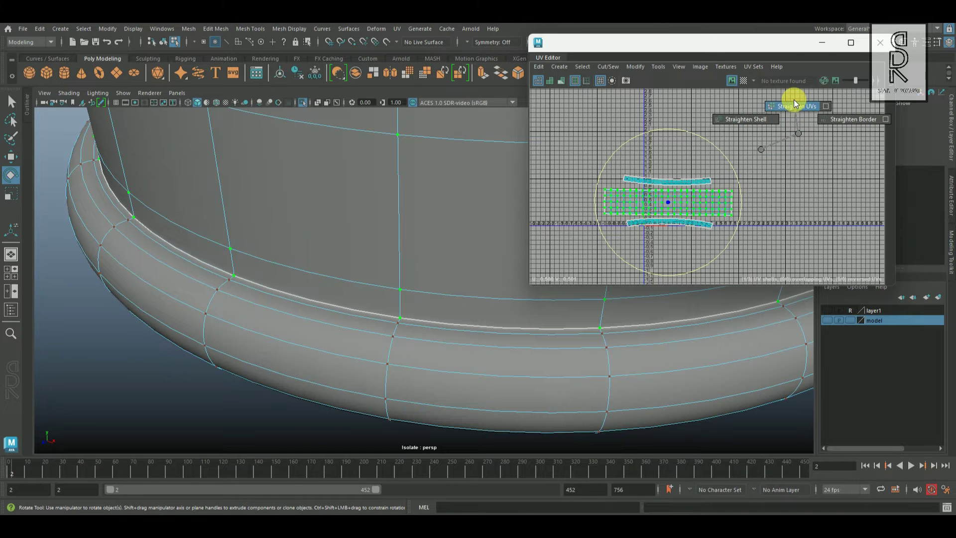
shift+right_drag(794, 100, 794, 102)
click(792, 230)
Straighten the UVs of the upper and lower rim shells one after the other.
double_click(711, 183)
shift+right_drag(780, 182, 795, 122)
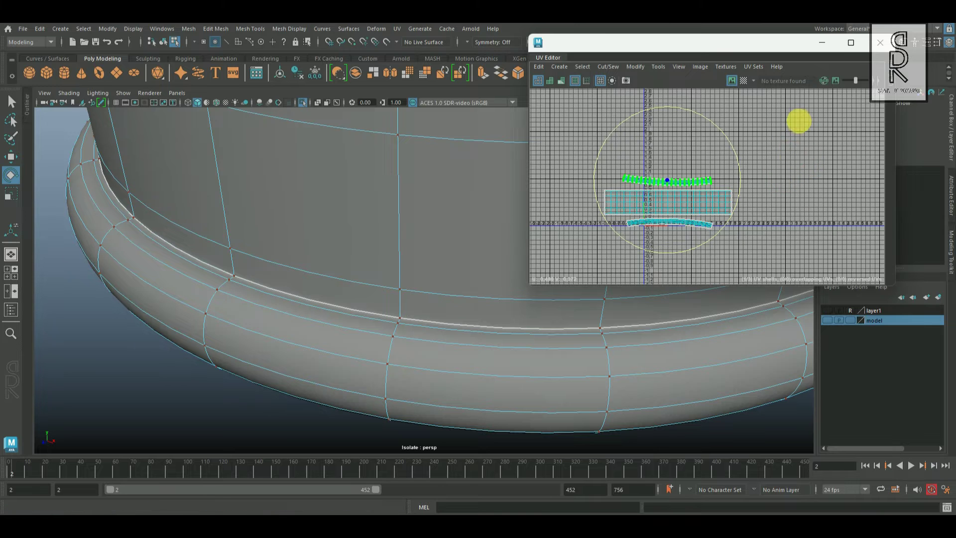
click(769, 255)
double_click(710, 225)
shift+right_drag(784, 198, 820, 151)
click(787, 237)
Lay out all the ring's shells together inside the 0 to 1 UV tile.
drag(584, 154, 769, 270)
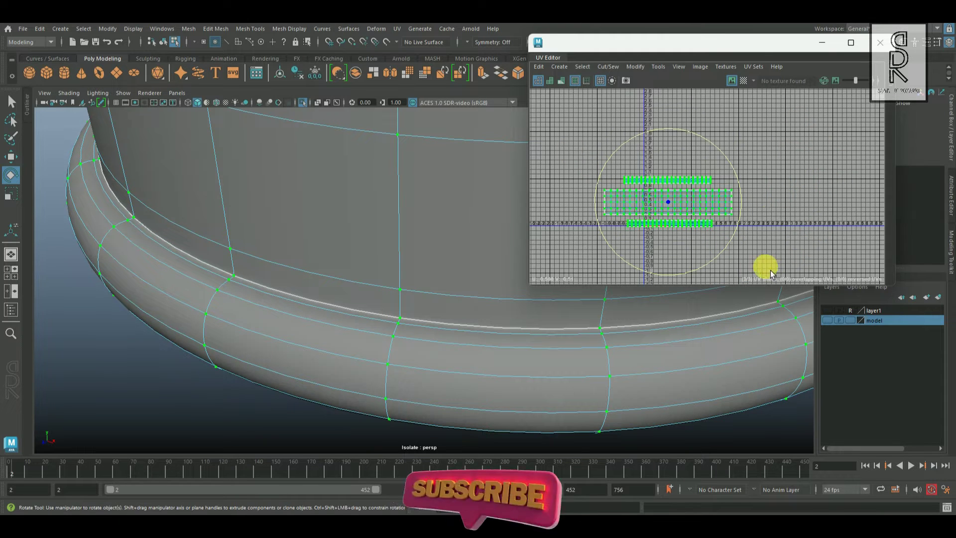
shift+right_drag(802, 161, 762, 174)
click(785, 229)
Show the checker pattern on the ring, examine it for stretching and return to object mode.
scroll(456, 289, down, 4)
alt+middle_drag(456, 288, 413, 388)
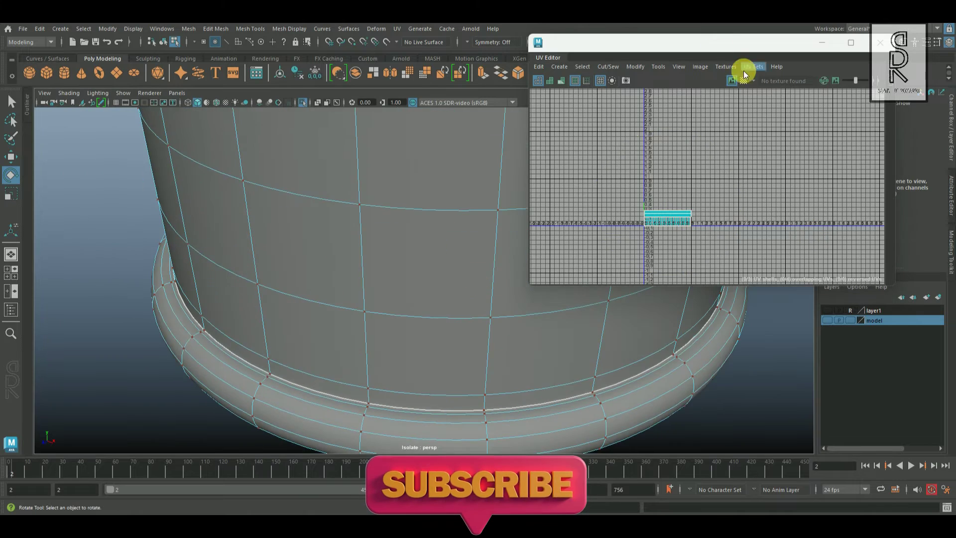
click(743, 80)
scroll(472, 276, down, 5)
alt+drag(301, 167, 349, 219)
alt+middle_drag(498, 214, 413, 191)
right_drag(448, 279, 482, 261)
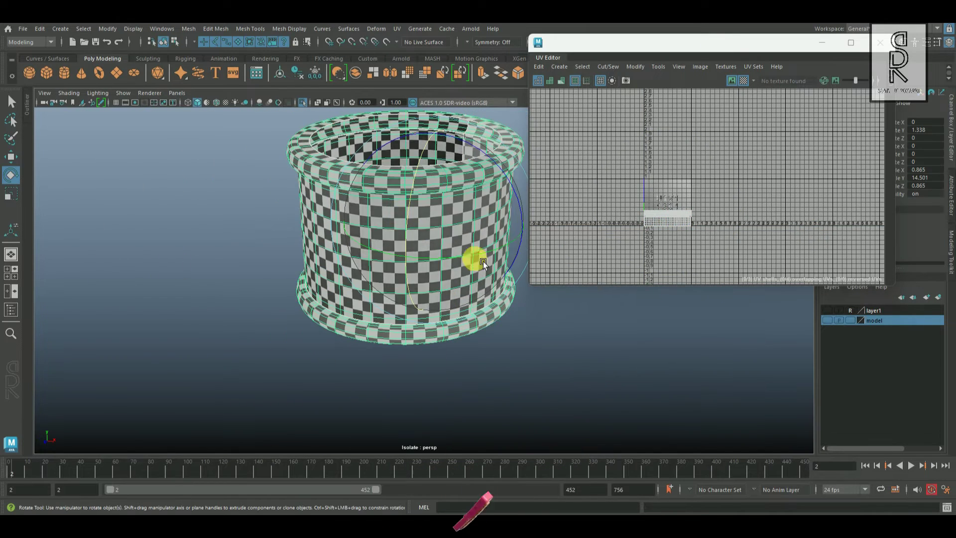
End the ring's isolation and add the finished ring to the hidden model layer.
click(10, 101)
click(302, 102)
alt+drag(376, 316, 453, 250)
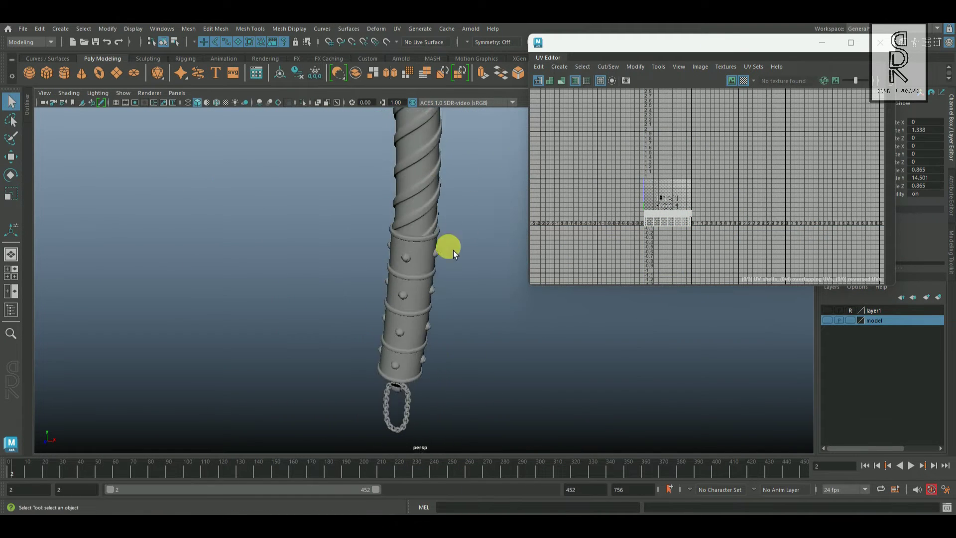
click(424, 300)
click(435, 283)
alt+middle_drag(455, 225, 453, 372)
click(428, 167)
right_click(890, 320)
click(901, 345)
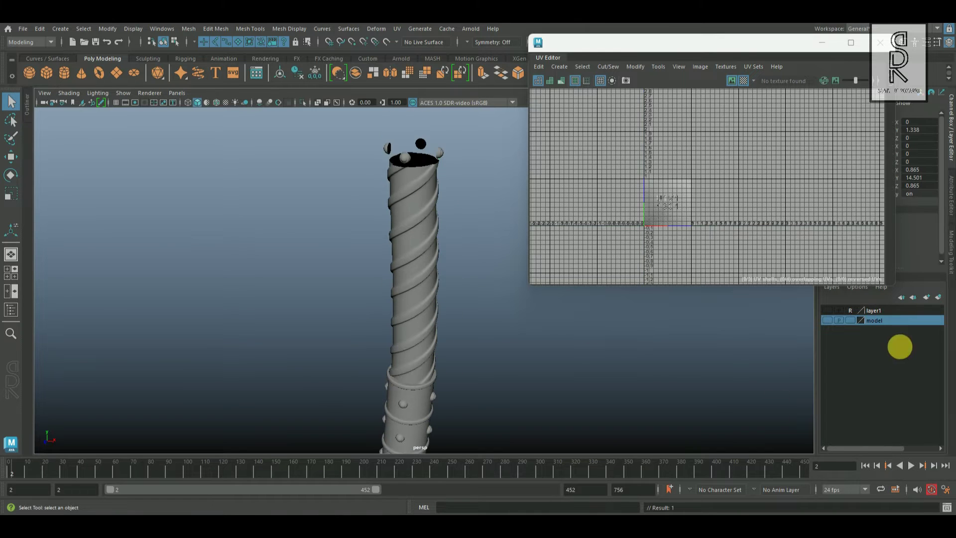
Isolate the lower grip sleeve with the raised bands.
click(473, 277)
alt+middle_drag(474, 277, 495, 236)
click(450, 259)
alt+middle_drag(492, 328, 493, 214)
alt+right_drag(493, 214, 551, 336)
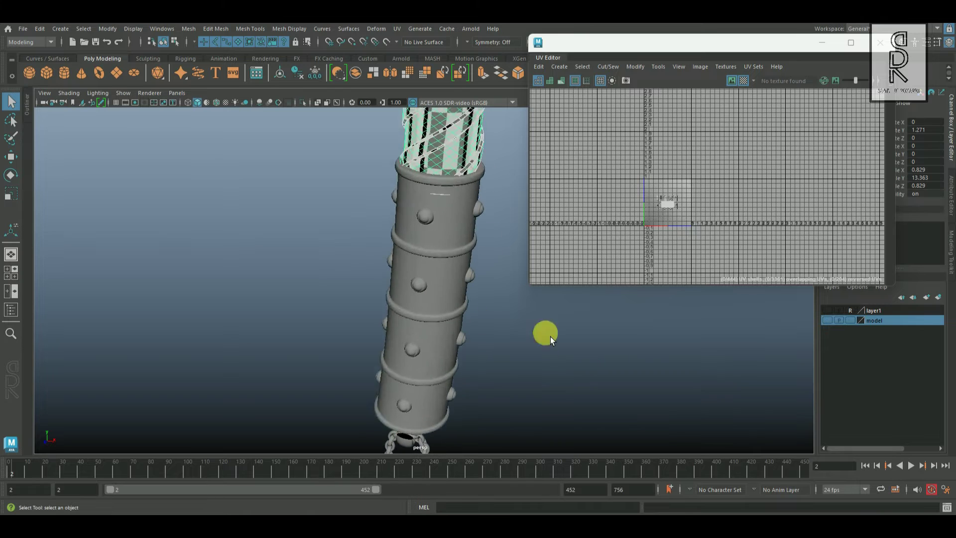
click(476, 252)
click(302, 102)
alt+right_drag(405, 231, 428, 171)
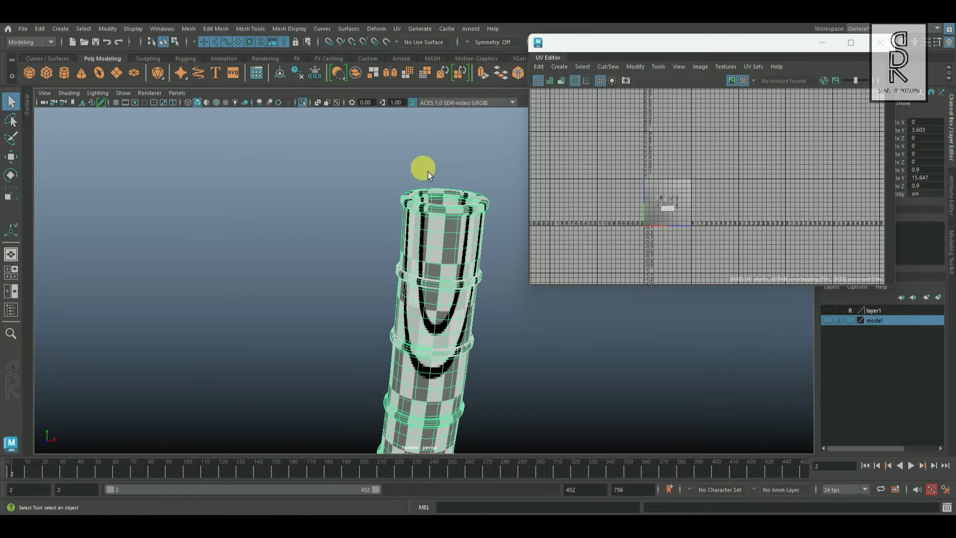
Create a planar UV projection on the grip sleeve and frame the sleeve in the view.
click(397, 28)
click(419, 149)
right_drag(463, 231, 507, 216)
click(511, 253)
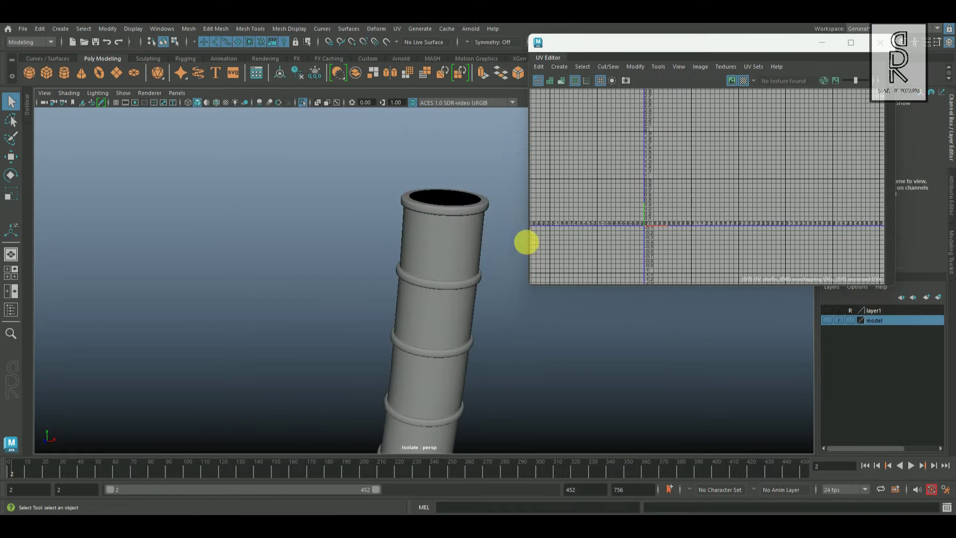
click(469, 293)
alt+right_drag(469, 292, 616, 290)
alt+middle_drag(299, 170, 441, 257)
key(f)
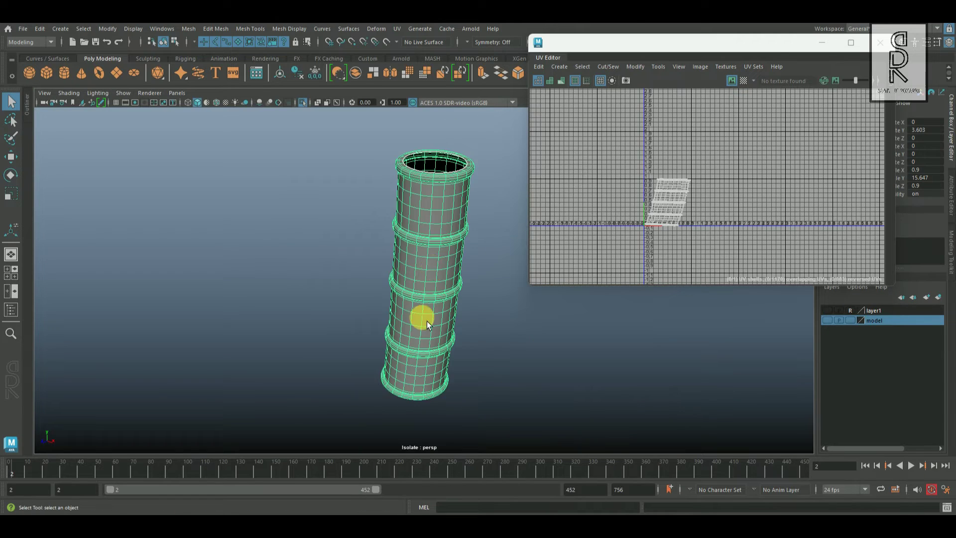
Cut a UV seam along one vertical edge loop down the length of the sleeve.
alt+right_drag(426, 320, 492, 319)
alt+middle_drag(471, 187, 440, 376)
alt+right_drag(441, 376, 508, 375)
alt+drag(508, 375, 429, 281)
right_drag(425, 244, 425, 211)
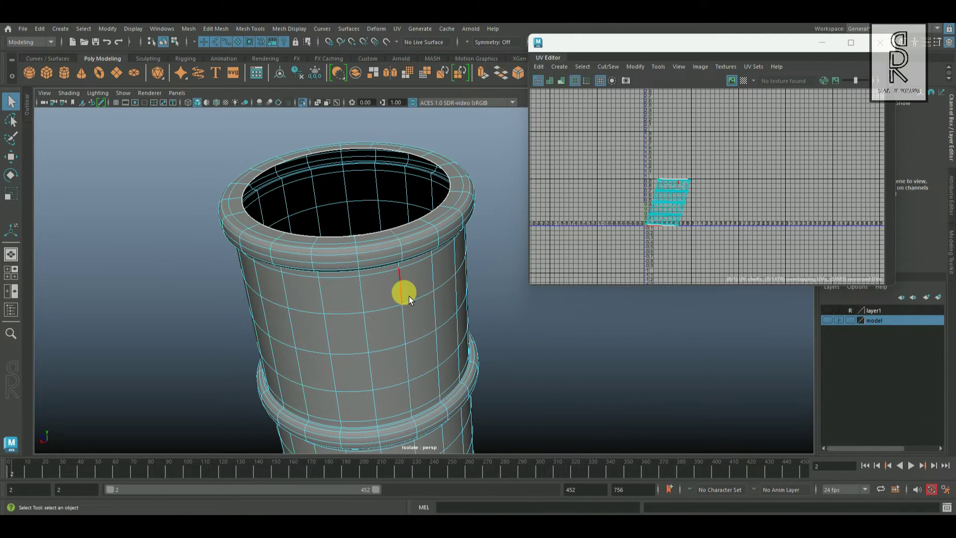
double_click(408, 295)
shift+right_drag(772, 178, 742, 158)
Cut UV seams along the horizontal edge loops bordering the sleeve's raised bands, separating the bands from the body sections.
alt+drag(326, 348, 395, 272)
alt+right_drag(395, 272, 463, 292)
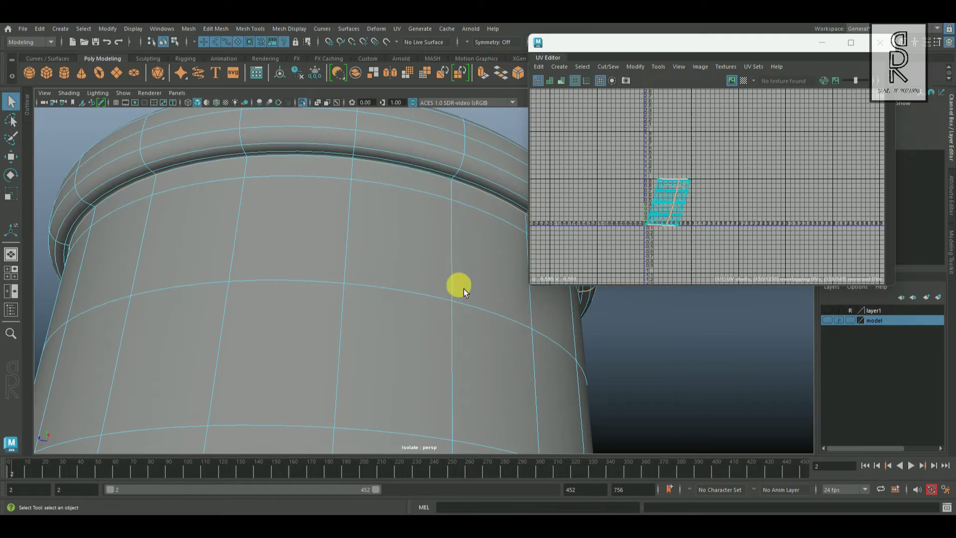
alt+right_drag(440, 231, 396, 222)
alt+drag(396, 223, 412, 387)
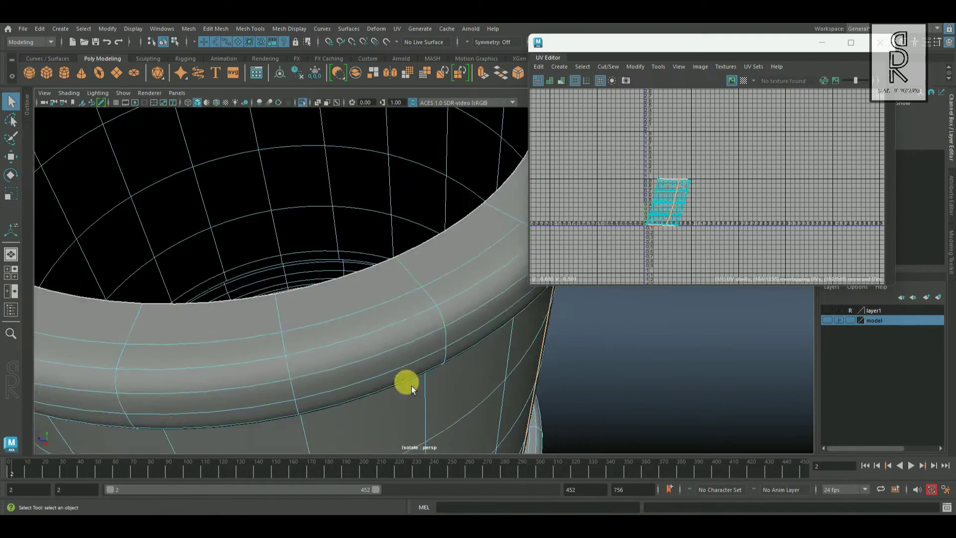
alt+middle_drag(411, 385, 448, 214)
alt+drag(409, 379, 493, 328)
alt+right_drag(493, 327, 517, 324)
alt+drag(517, 324, 430, 361)
shift+double_click(464, 232)
shift+double_click(434, 307)
alt+right_drag(500, 359, 273, 273)
alt+drag(273, 273, 418, 290)
alt+right_drag(418, 291, 453, 264)
alt+drag(453, 264, 443, 282)
alt+right_drag(443, 282, 498, 313)
shift+double_click(434, 307)
alt+right_drag(623, 372, 453, 378)
alt+drag(453, 378, 497, 320)
click(506, 339)
shift+right_drag(751, 183, 675, 220)
Select all the sleeve's UVs and unfold them.
right_drag(680, 194, 740, 194)
alt+right_drag(279, 298, 40, 304)
alt+drag(419, 368, 369, 362)
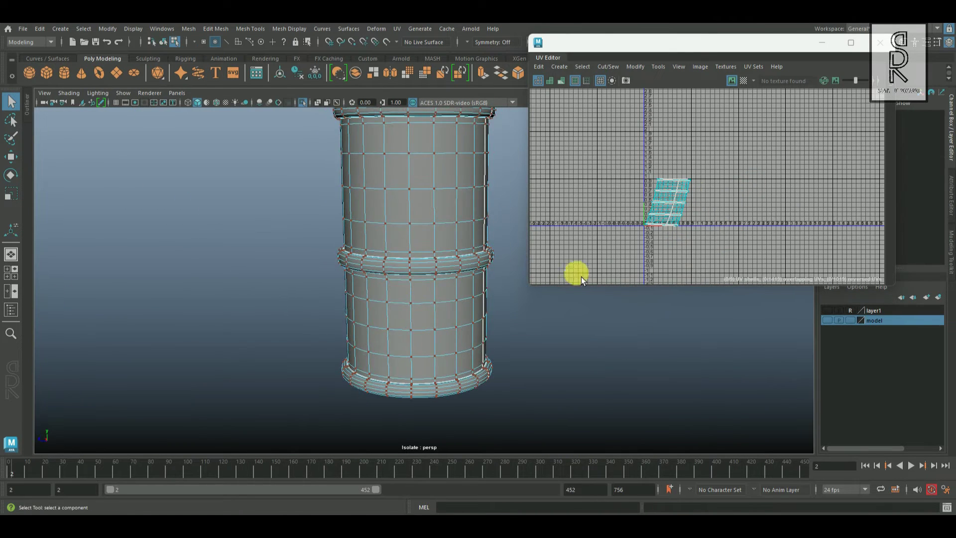
drag(585, 273, 792, 169)
shift+right_drag(792, 168, 625, 168)
click(706, 210)
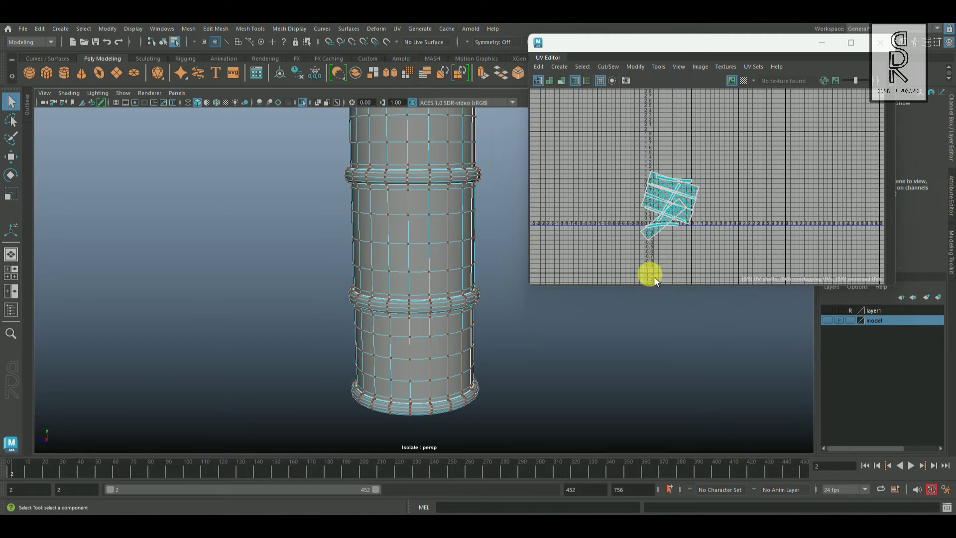
Move the four wide body shells away from the narrow band shells into the empty UV space.
click(694, 224)
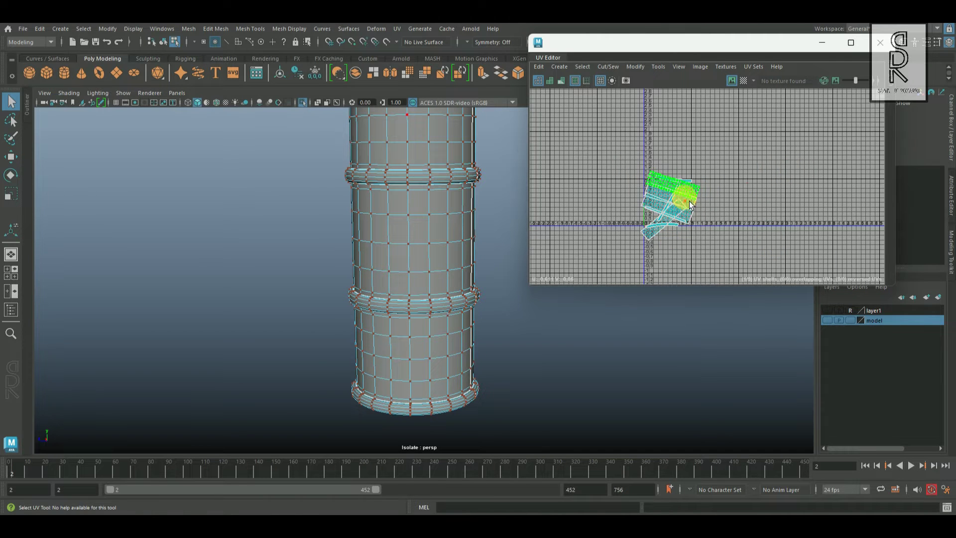
key(w)
middle_drag(631, 261, 764, 198)
click(672, 204)
click(689, 220)
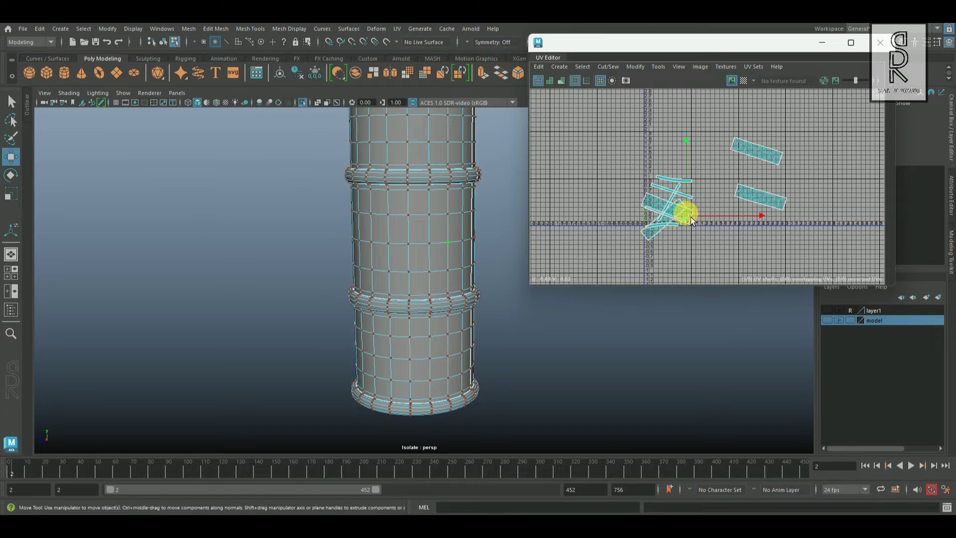
middle_drag(771, 240, 799, 239)
click(679, 208)
middle_drag(679, 209, 694, 228)
Maximize the UV Editor, then rotate the two lowest wide shells to horizontal and straighten their UVs.
scroll(706, 237, up, 3)
click(851, 43)
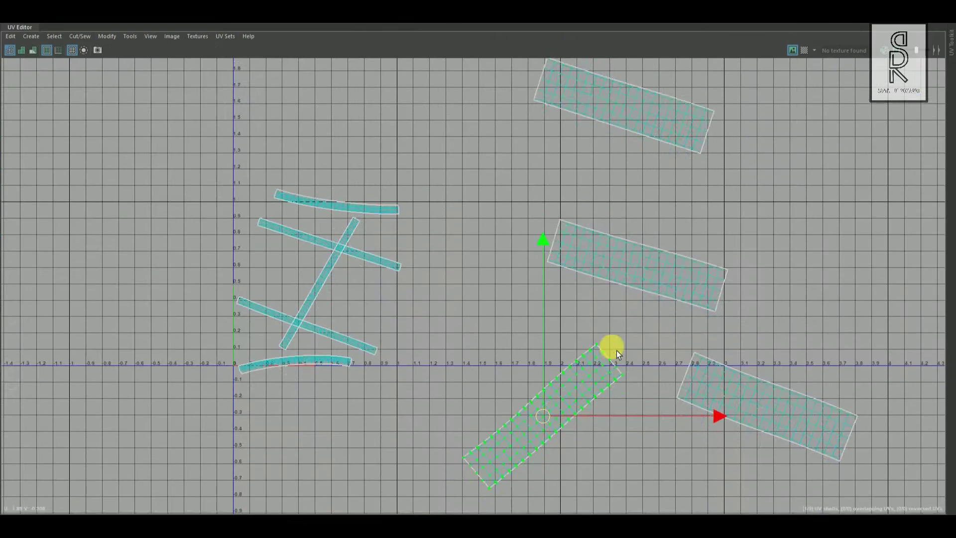
key(e)
drag(683, 277, 704, 390)
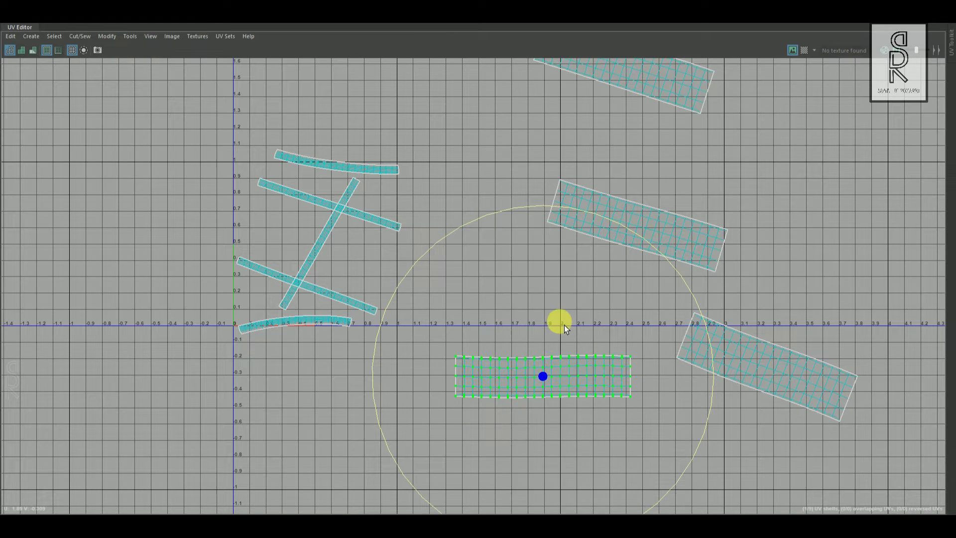
shift+right_drag(559, 312, 647, 277)
click(791, 371)
drag(843, 214, 784, 199)
shift+right_drag(770, 312, 867, 283)
Rotate the two upper wide shells to horizontal and straighten their UVs.
click(697, 236)
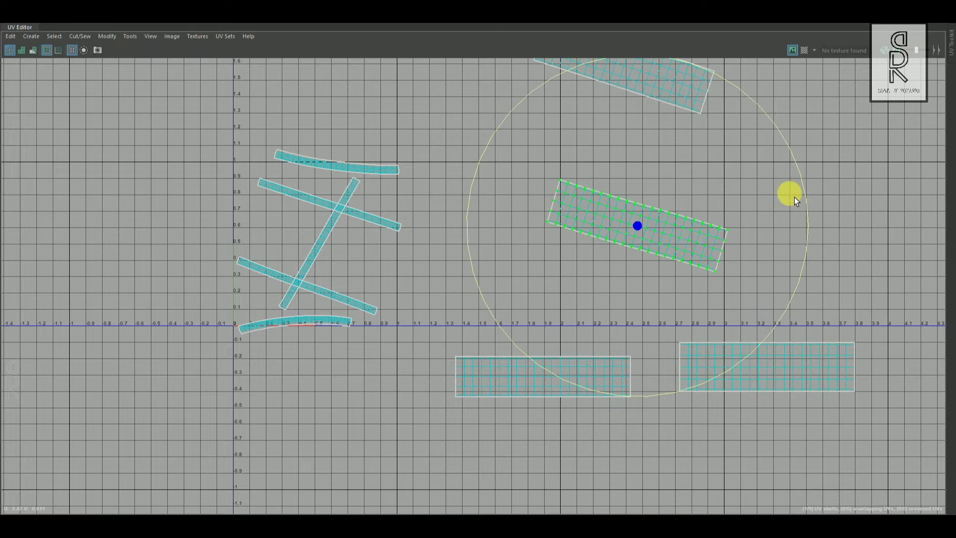
drag(800, 175, 793, 129)
shift+right_drag(741, 209, 777, 131)
alt+middle_drag(724, 251, 742, 365)
click(590, 166)
drag(811, 166, 814, 123)
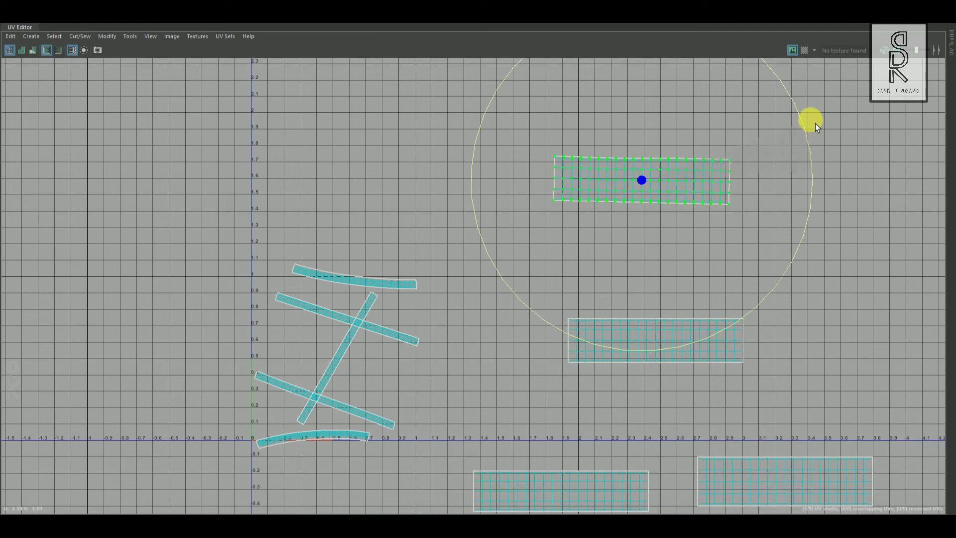
shift+right_drag(730, 192, 772, 160)
Level and straighten the topmost curved band shell and the steep diagonal band shell.
alt+middle_drag(480, 313, 562, 296)
click(491, 263)
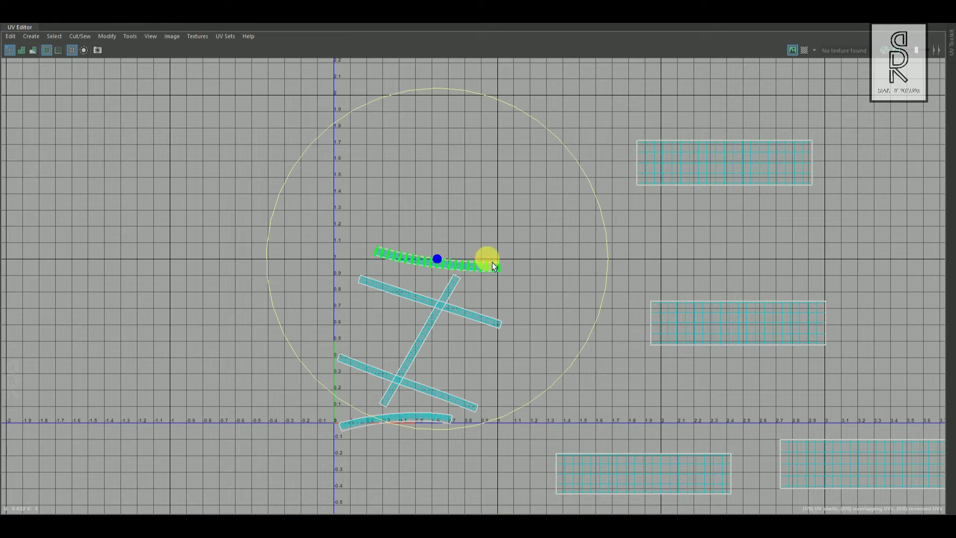
drag(605, 213, 602, 194)
shift+right_drag(591, 214, 612, 408)
click(432, 324)
drag(590, 330, 548, 444)
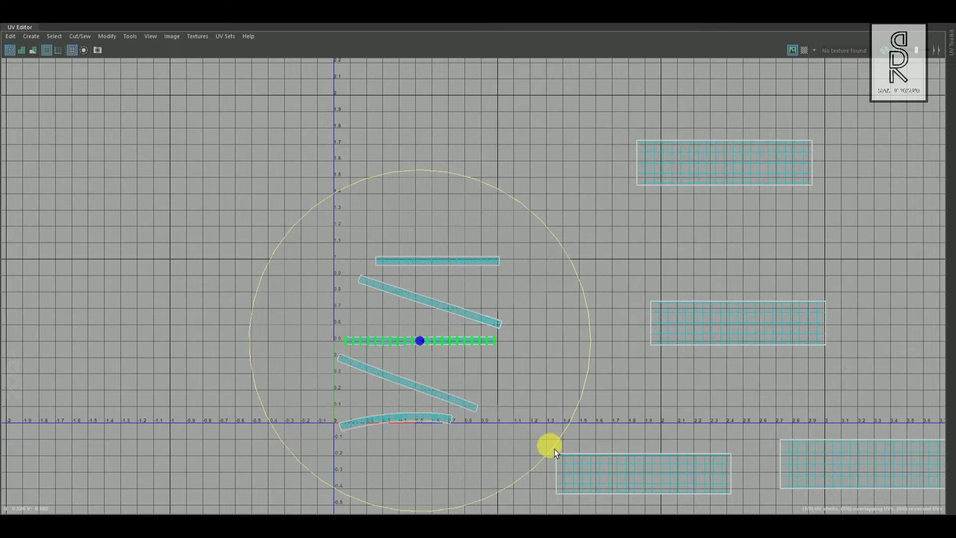
shift+right_drag(608, 309, 648, 295)
Level and straighten the UVs of the remaining three narrow band shells.
click(465, 312)
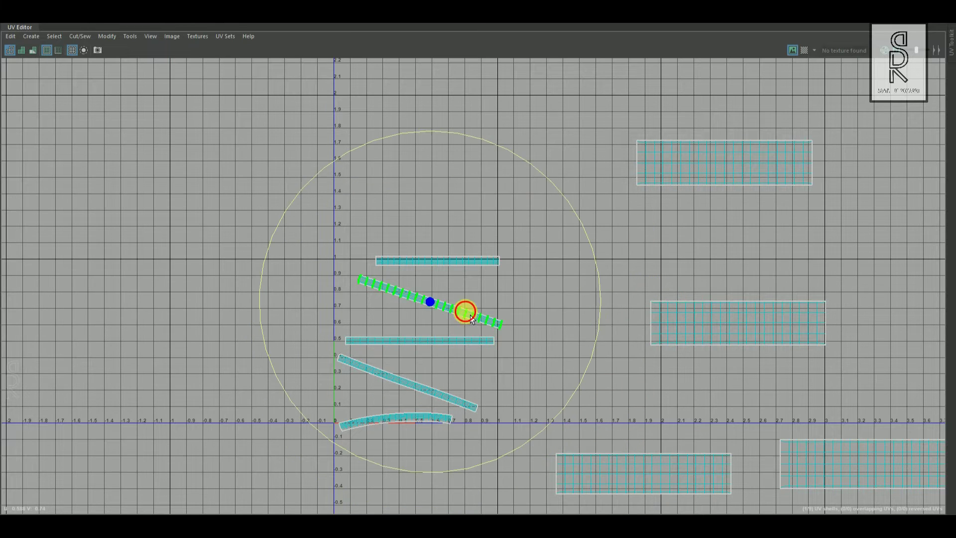
drag(599, 252, 599, 202)
right_drag(614, 256, 649, 260)
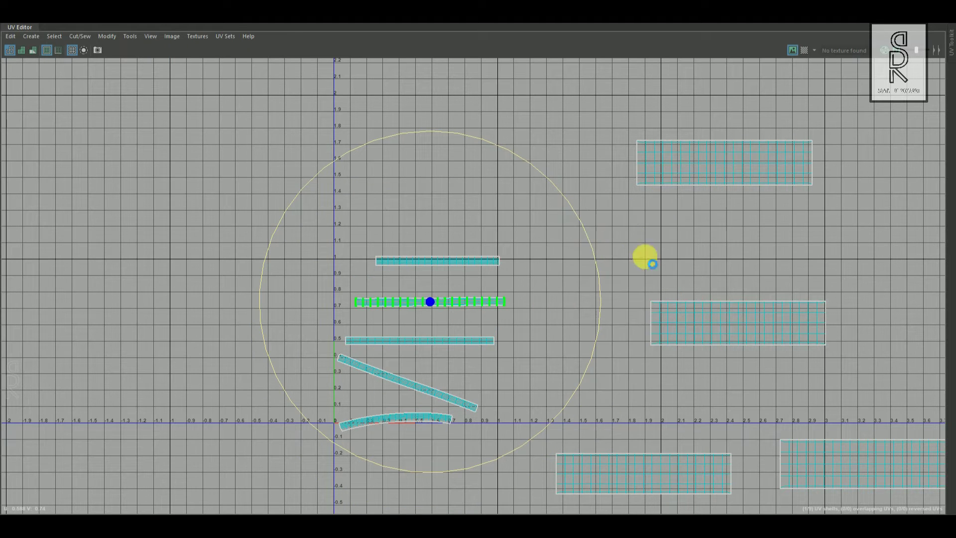
drag(571, 341, 561, 277)
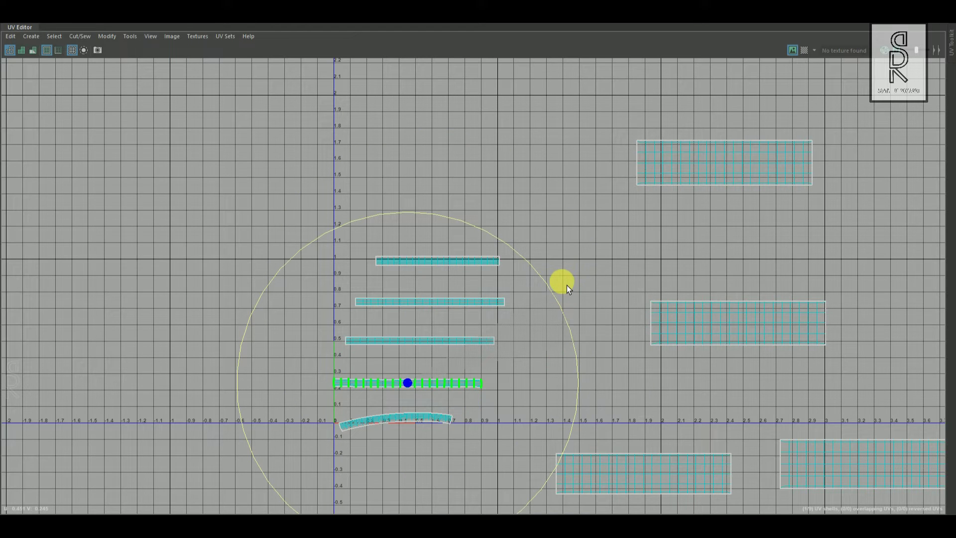
shift+right_drag(606, 305, 638, 264)
click(443, 418)
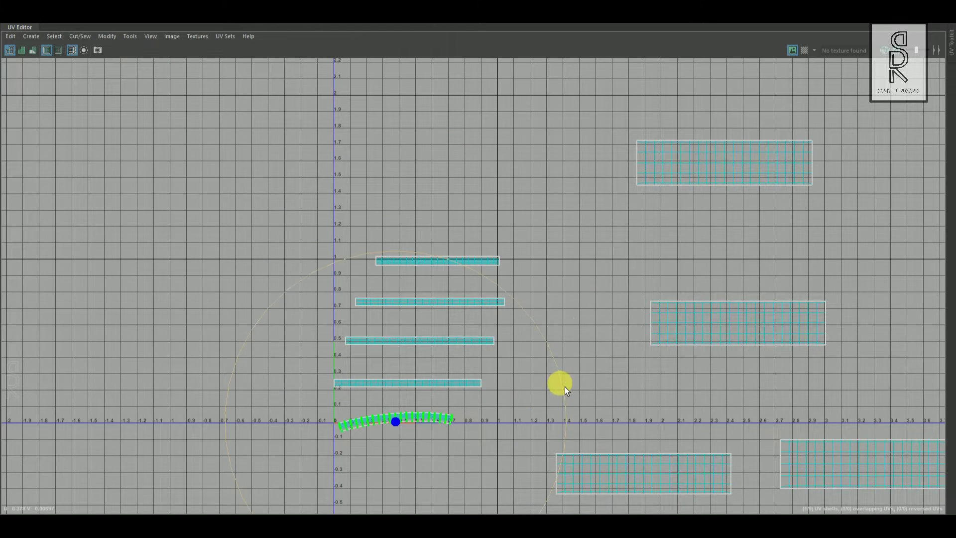
drag(565, 386, 564, 392)
shift+right_drag(606, 311, 639, 272)
Select all the sleeve's shells and lay them out inside the 0 to 1 UV tile.
scroll(643, 412, down, 5)
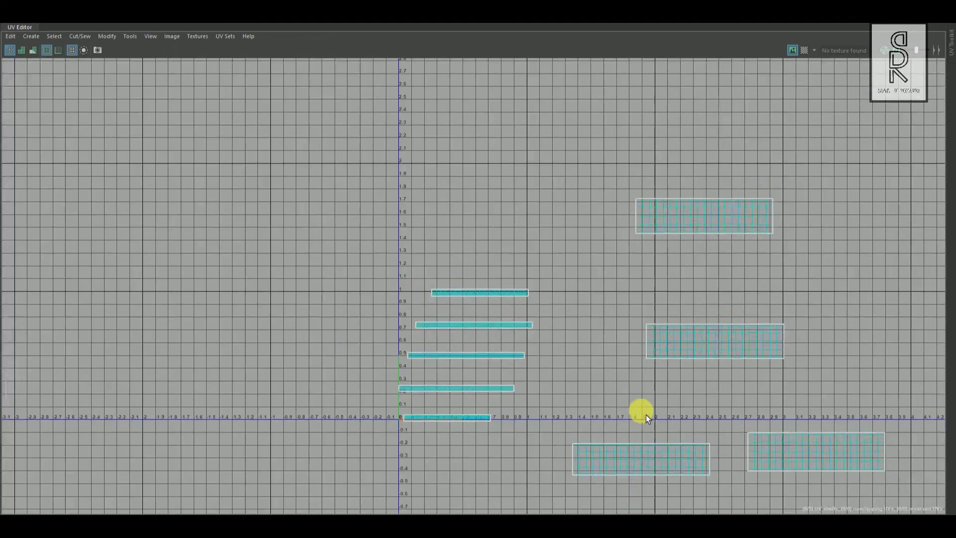
drag(724, 443, 821, 465)
shift+right_drag(817, 271, 723, 396)
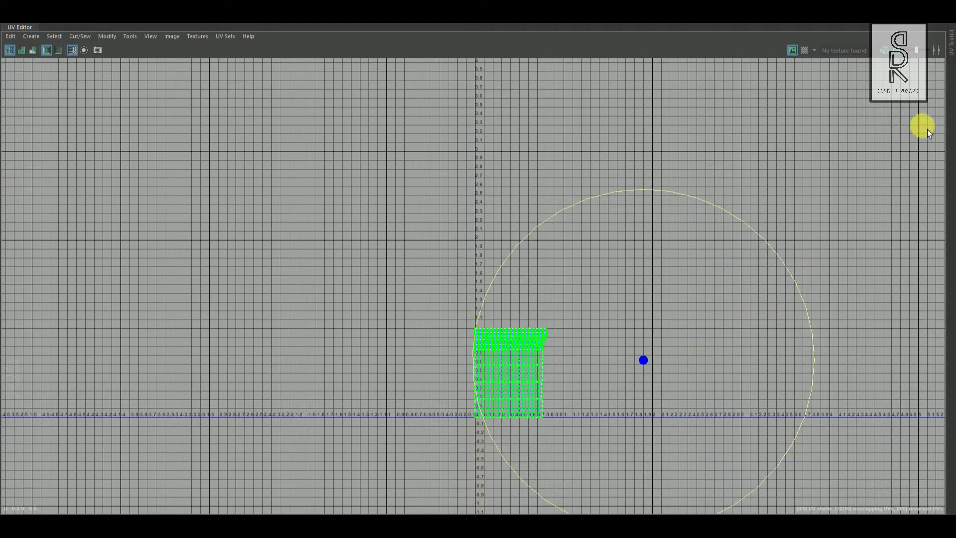
Show the checker pattern on the sleeve, return to object mode and examine the sleeve for stretching.
click(804, 50)
click(914, 12)
scroll(320, 343, down, 3)
alt+middle_drag(423, 165, 445, 332)
right_drag(399, 230, 476, 198)
click(19, 102)
alt+drag(463, 349, 408, 373)
scroll(487, 380, up, 5)
scroll(414, 337, down, 8)
Add the finished sleeve to the hidden model layer and end the isolation.
right_click(893, 322)
click(898, 345)
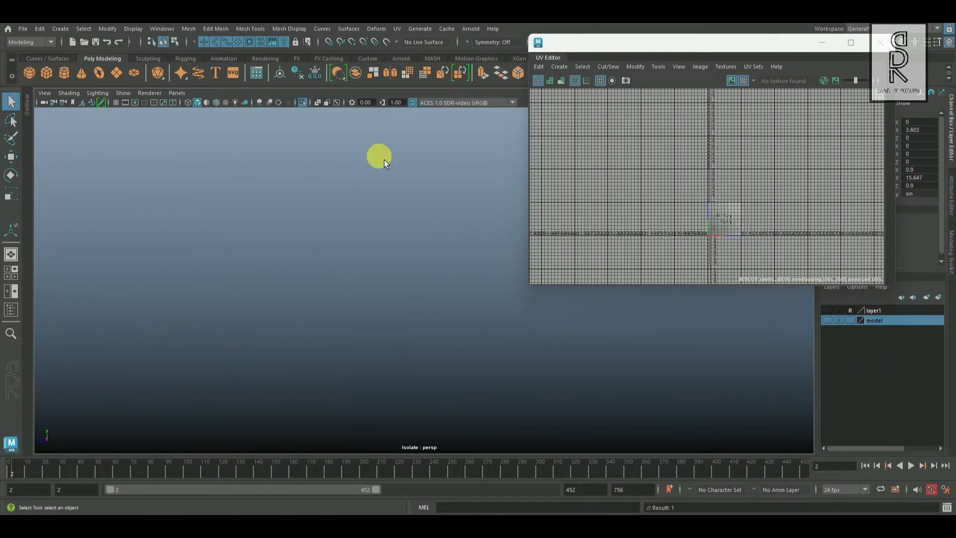
click(302, 103)
scroll(459, 277, down, 6)
alt+middle_drag(457, 224, 466, 345)
scroll(464, 342, up, 3)
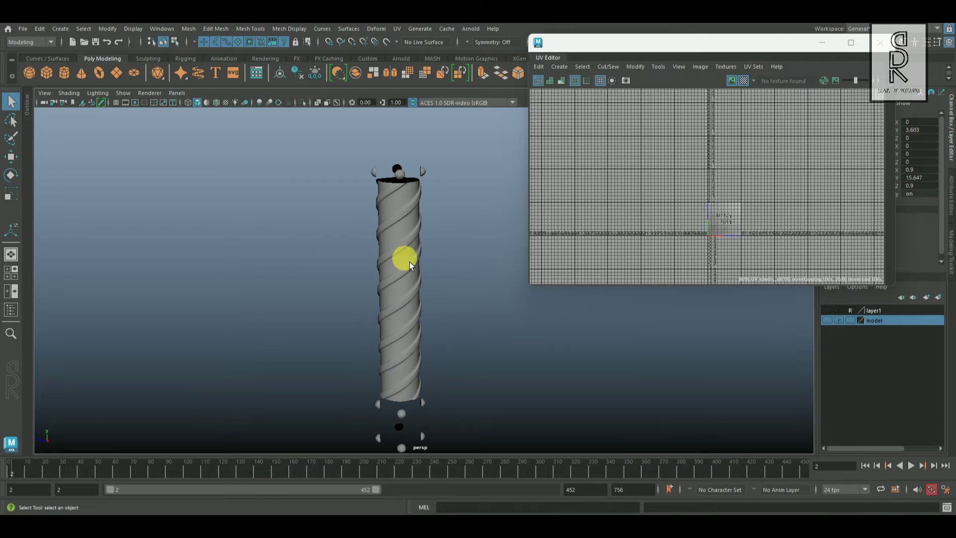
Isolate the twisted handle section and hide its checker pattern.
click(409, 261)
alt+drag(416, 234, 485, 260)
click(303, 103)
scroll(485, 260, up, 6)
alt+middle_drag(438, 199, 463, 289)
right_drag(414, 230, 413, 203)
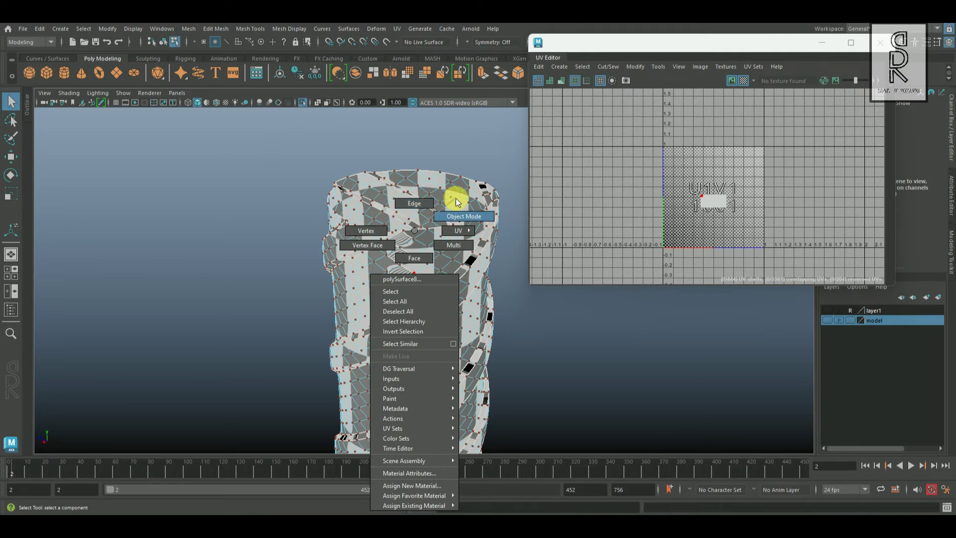
click(745, 82)
right_drag(415, 247, 450, 222)
click(506, 337)
click(460, 299)
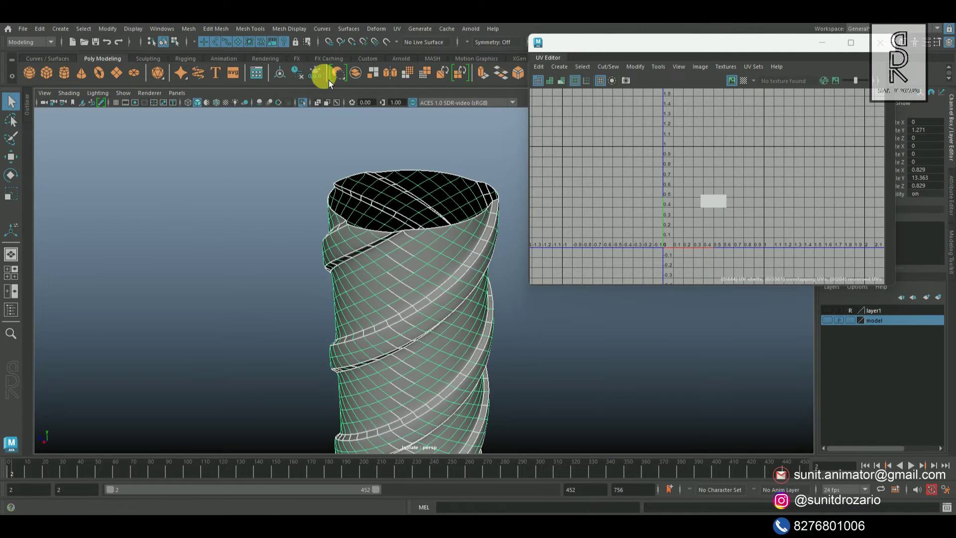
Project planar UVs onto the twisted section from the Z axis, fitted to the bounding box.
click(397, 29)
click(499, 151)
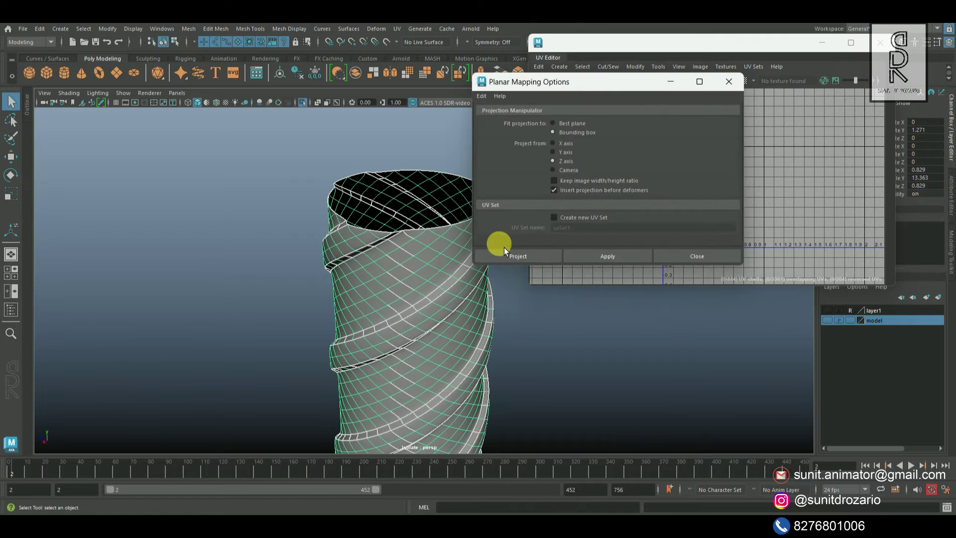
click(612, 256)
click(670, 81)
Select a spiral edge loop running along the twisted section and cut a UV seam along it.
alt+drag(479, 308, 283, 286)
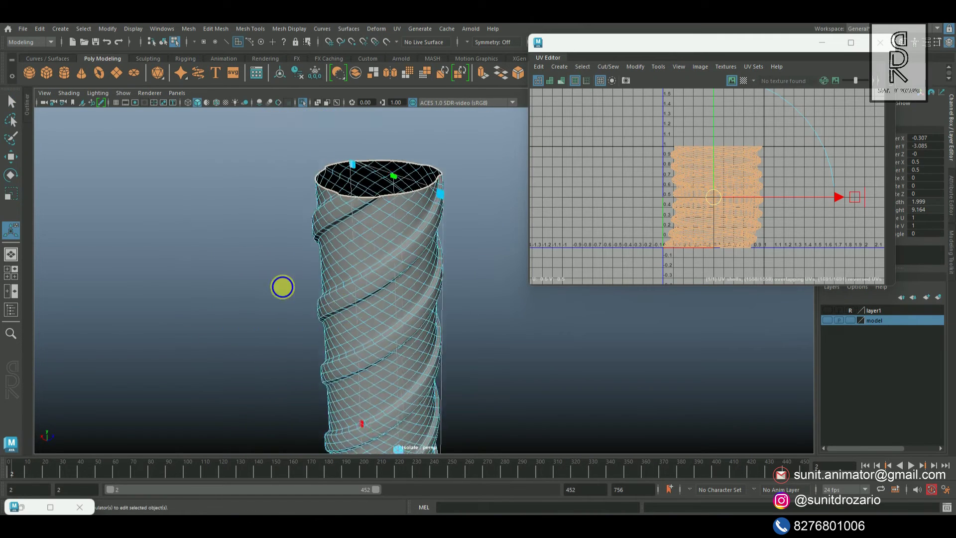
scroll(323, 249, up, 4)
right_drag(389, 168, 397, 133)
double_click(413, 158)
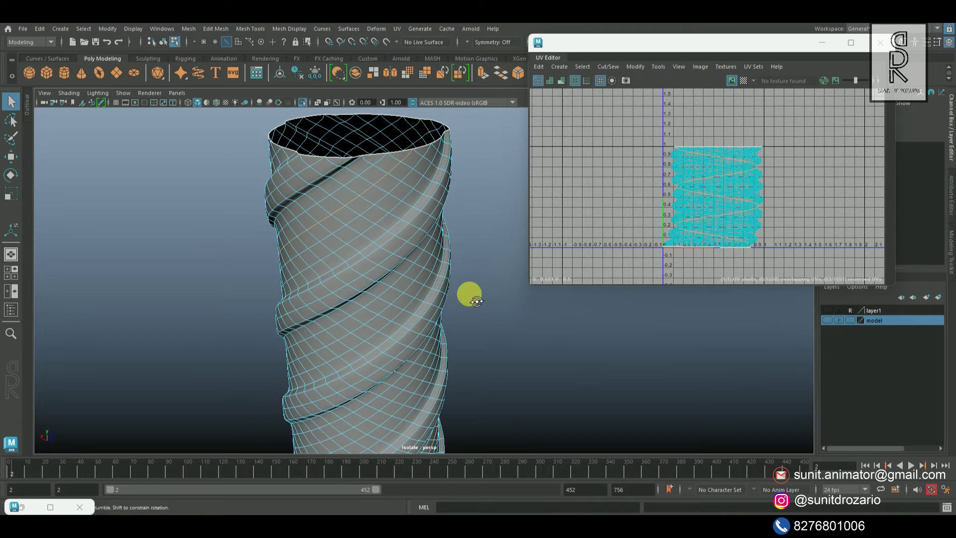
scroll(197, 278, down, 5)
mouse_move(475, 299)
alt+mouse_down()
mouse_move(197, 278)
mouse_move(398, 305)
mouse_move(611, 306)
mouse_move(746, 323)
mouse_move(483, 315)
alt+mouse_up()
shift+right_drag(805, 143, 722, 151)
click(740, 174)
Unfold the twisted section's UVs and rotate the slanted shell to horizontal.
shift+right_drag(834, 149, 701, 146)
click(802, 207)
scroll(802, 207, down, 3)
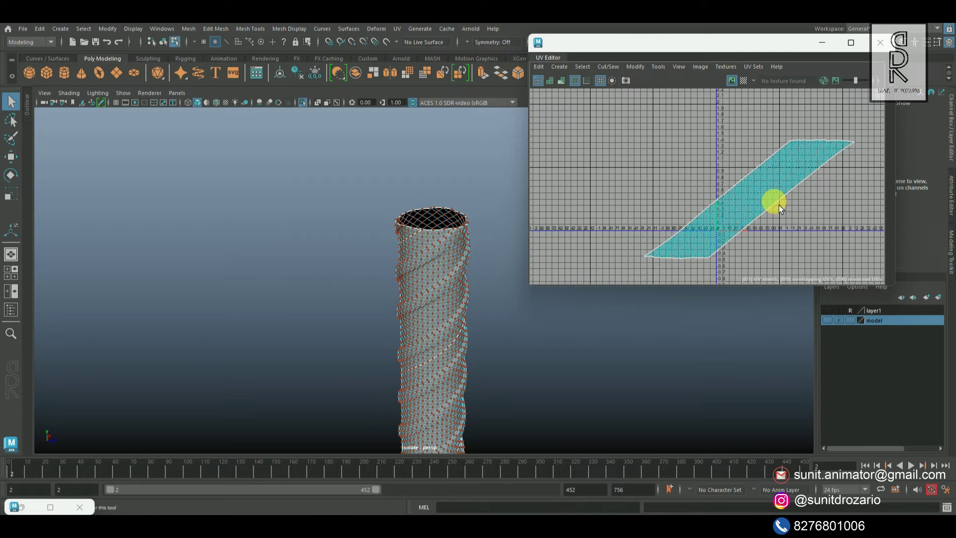
click(775, 204)
key(e)
drag(818, 177, 844, 240)
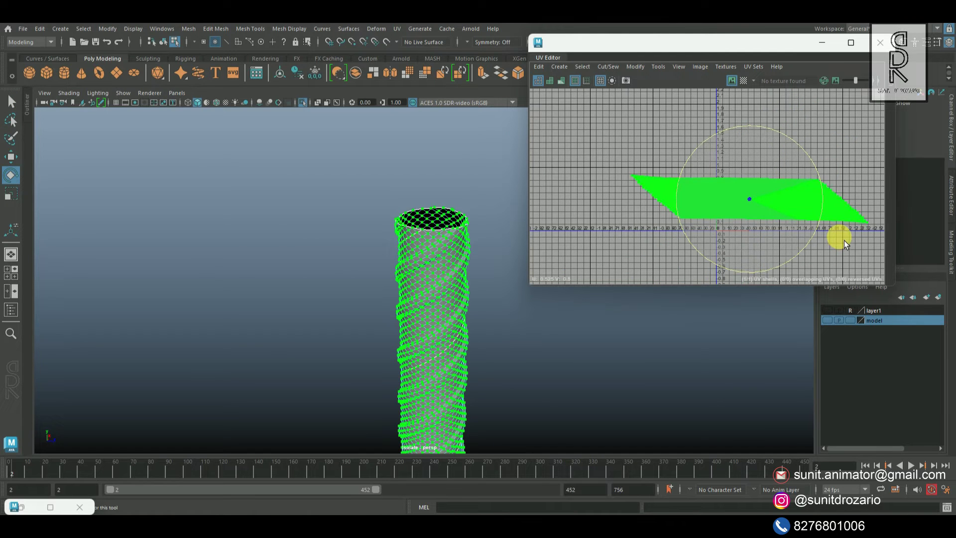
Fit the twisted section's shell into the 0 to 1 UV tile, show the checker pattern and return to object mode.
click(743, 81)
scroll(574, 348, up, 6)
key(F8)
scroll(193, 306, down, 3)
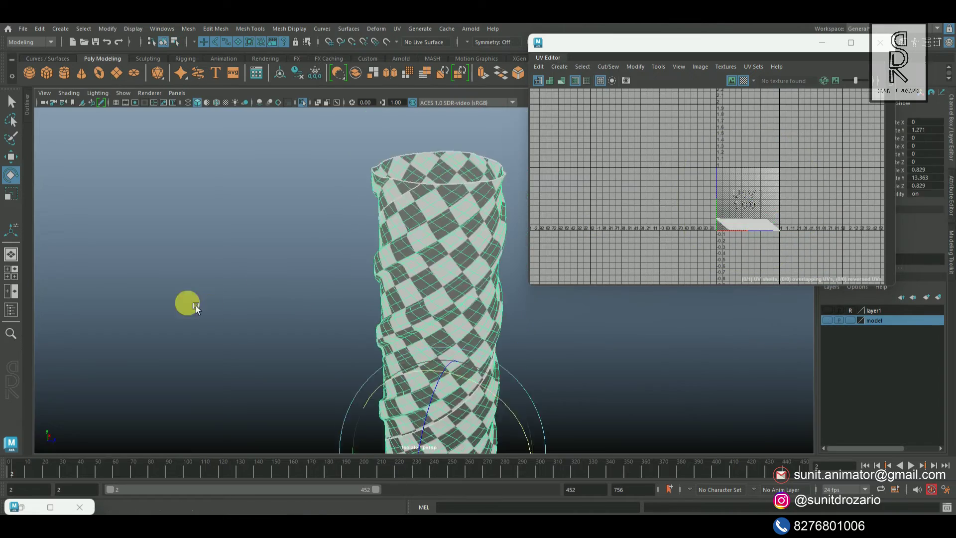
Select the twisted section's UV shell, adjust its rotation, lay it out in the 0 to 1 tile and return to object mode.
click(193, 306)
click(483, 327)
scroll(482, 327, down, 3)
alt+middle_drag(560, 409, 529, 303)
scroll(776, 227, up, 6)
alt+middle_drag(796, 261, 832, 227)
right_drag(797, 192, 824, 214)
click(773, 187)
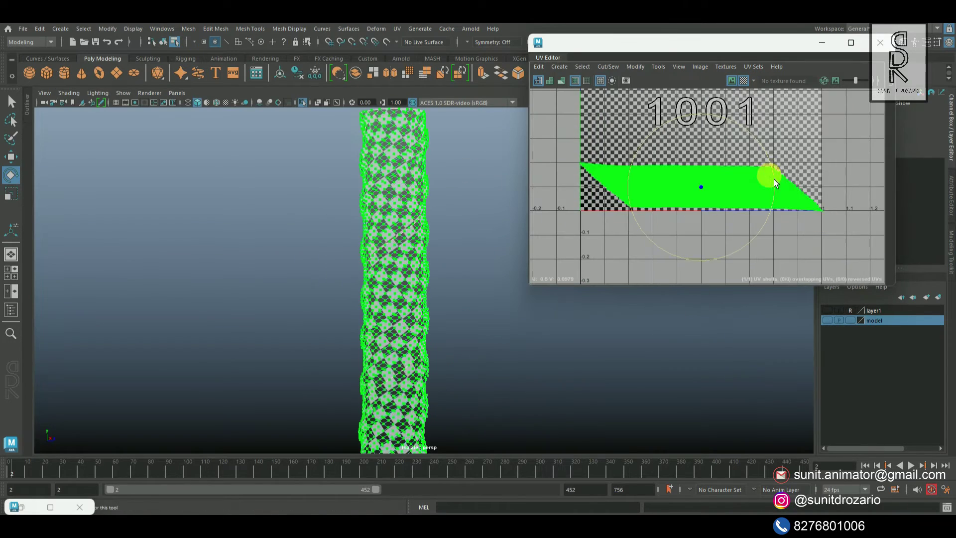
drag(771, 176, 796, 178)
shift+right_drag(796, 177, 622, 220)
key(F8)
Leave isolation and add the finished twisted section to the hidden model layer.
scroll(471, 175, down, 4)
click(303, 102)
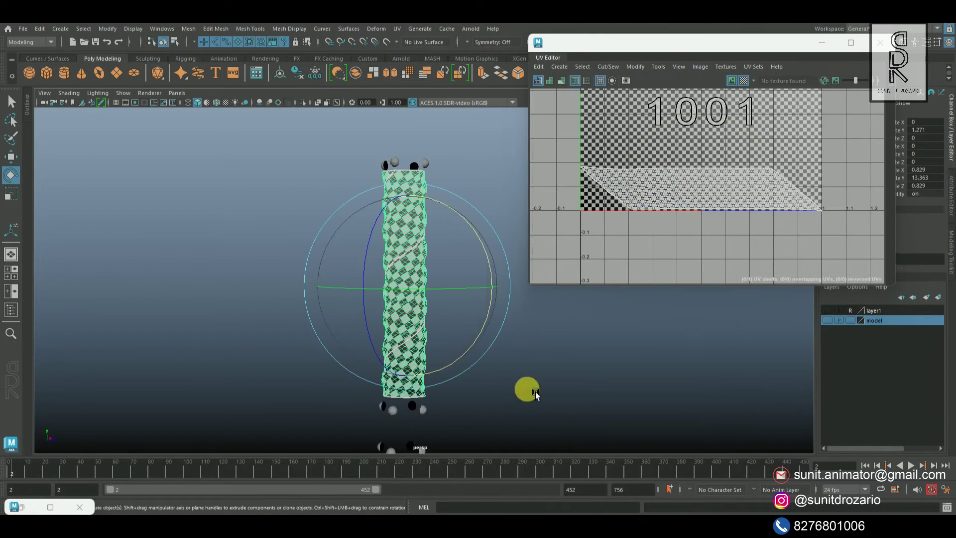
right_click(874, 322)
click(880, 346)
click(538, 375)
Select the U-shaped half ring above the chain and isolate it in the viewport.
alt+middle_drag(516, 360, 524, 223)
scroll(324, 221, up, 5)
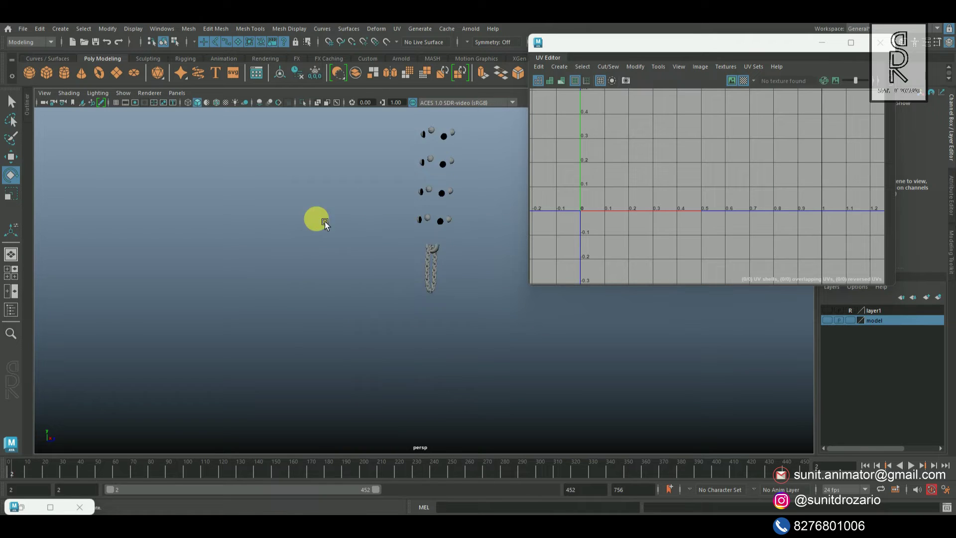
click(444, 295)
key(q)
click(302, 103)
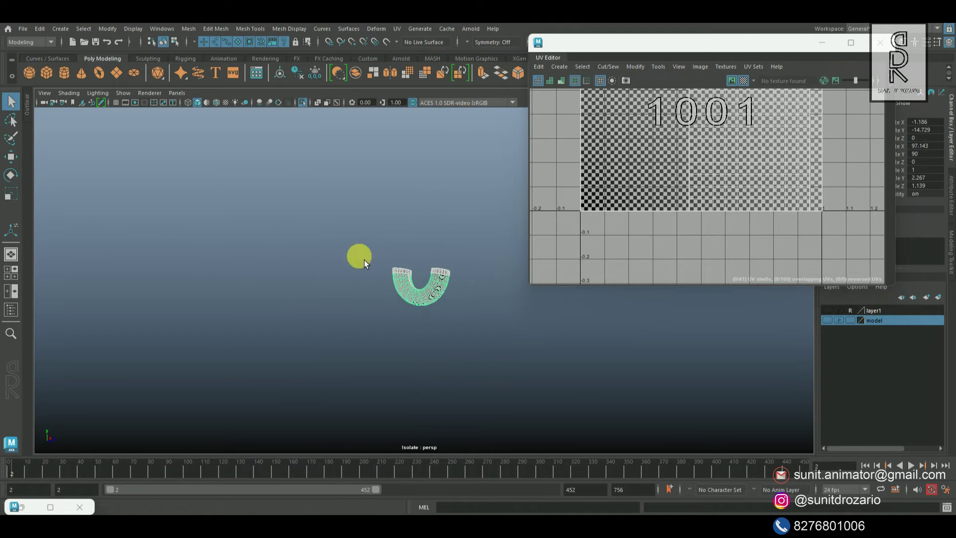
key(f)
Project planar UVs onto the half ring from the X axis, fitted to the bounding box.
click(396, 29)
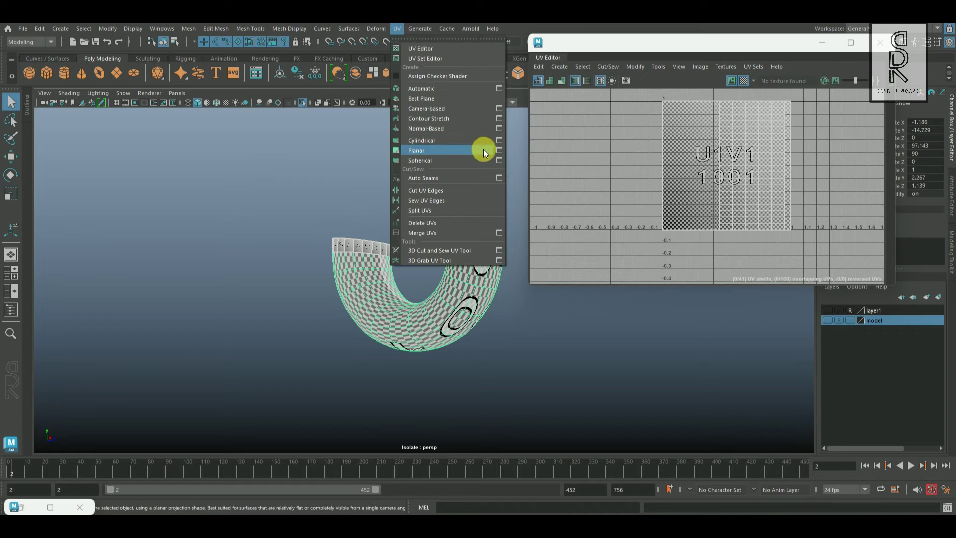
click(499, 151)
click(612, 256)
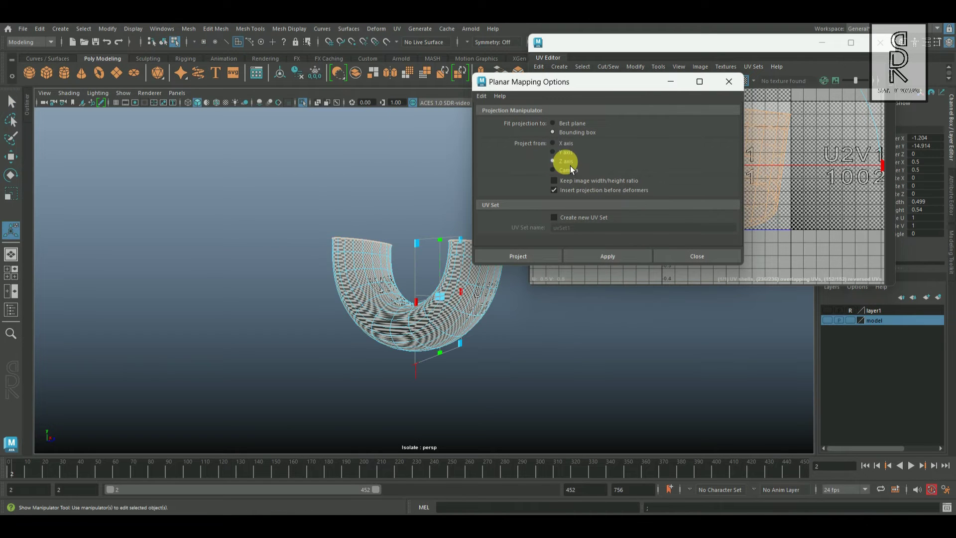
click(565, 144)
click(607, 256)
click(671, 81)
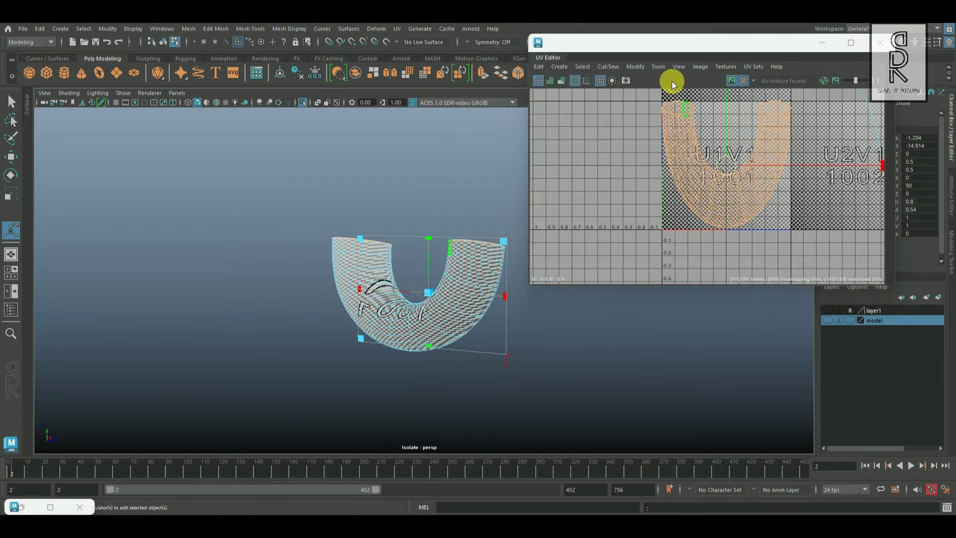
Select the edge loop running along the inner curve of the half ring and cut a UV seam along it.
alt+drag(396, 303, 409, 243)
key(q)
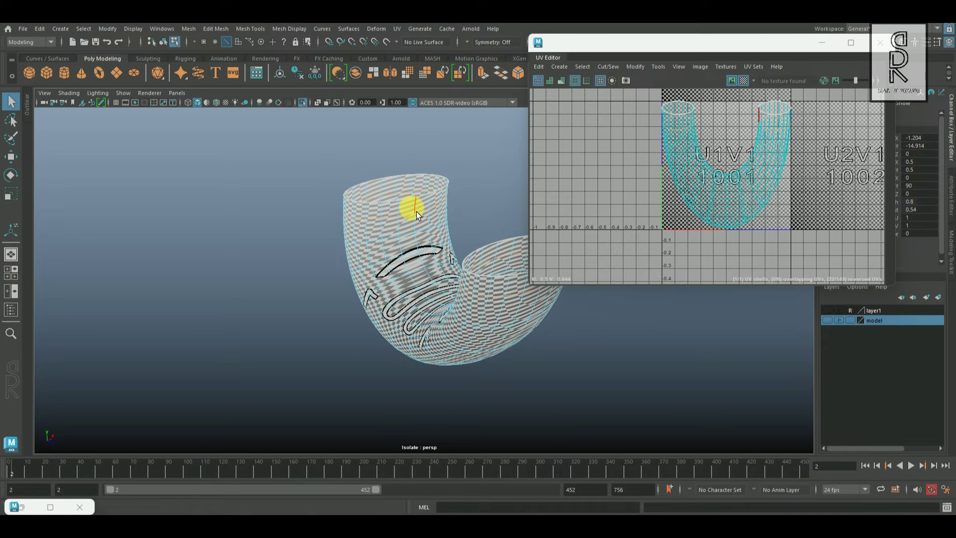
double_click(415, 210)
shift+right_drag(780, 163, 684, 209)
Unfold the half ring's UVs, rotate the shell straight and lay it out in the 0 to 1 tile.
right_drag(725, 157, 793, 256)
key(e)
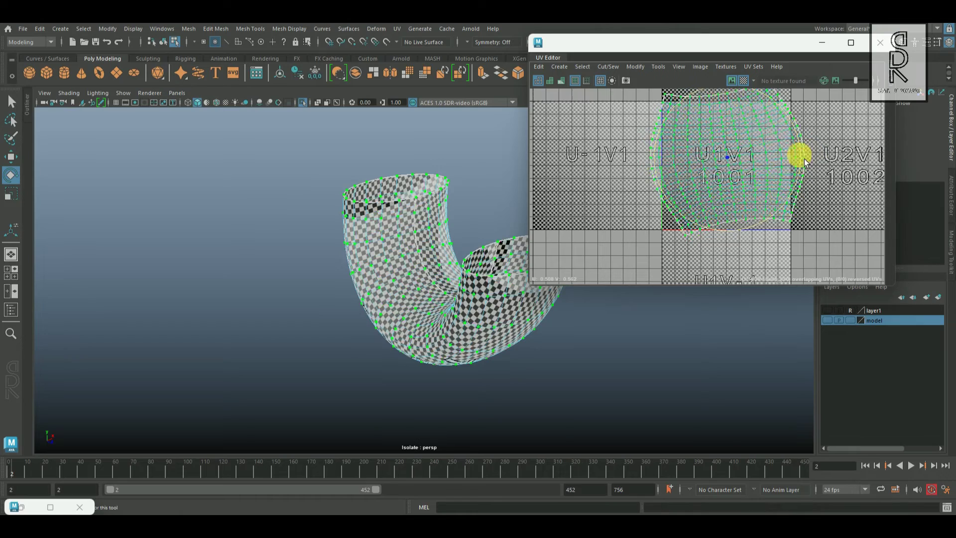
right_drag(378, 230, 461, 180)
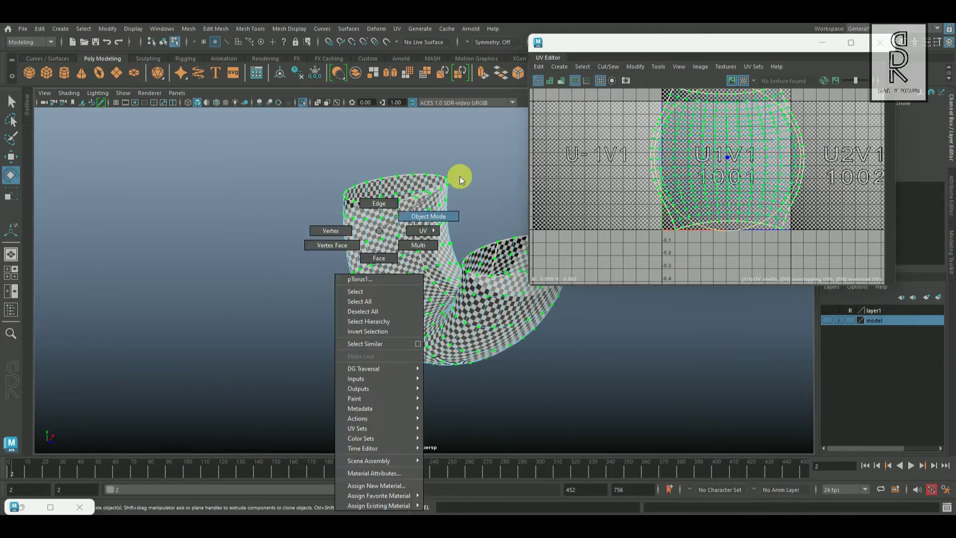
key(q)
alt+drag(378, 294, 488, 264)
scroll(833, 158, down, 3)
shift+right_drag(853, 130, 697, 233)
alt+drag(392, 323, 381, 273)
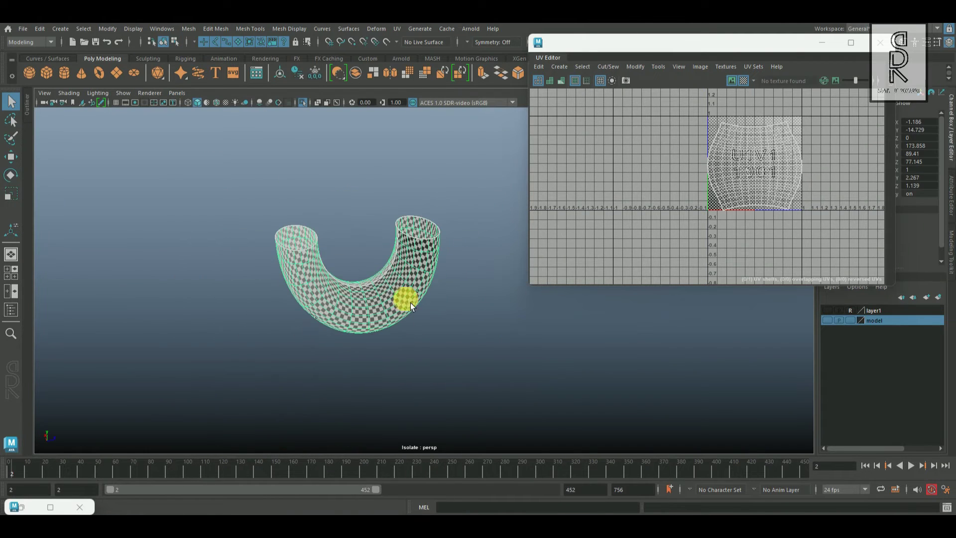
Save the scene and add the half ring to the hidden model layer, leaving isolation.
key(ctrl+s)
right_click(899, 322)
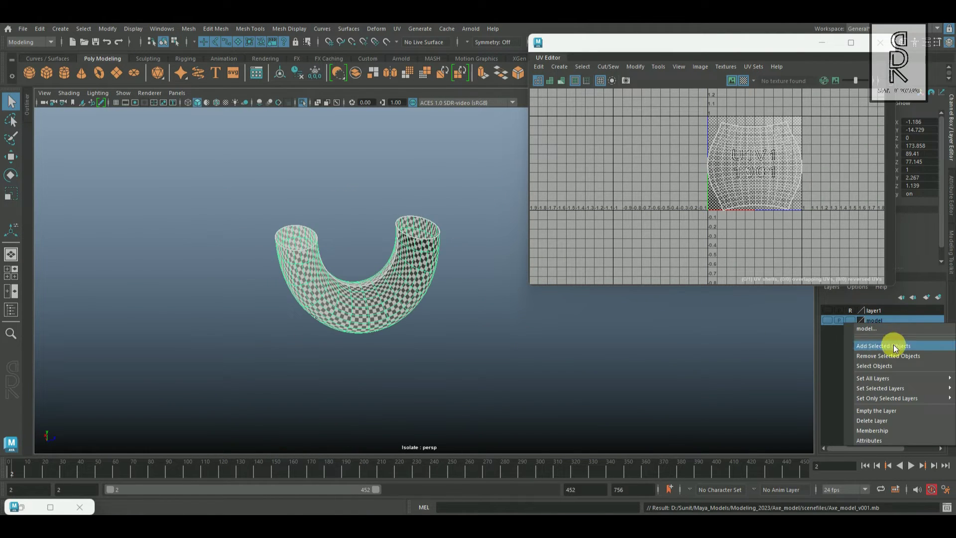
click(894, 346)
click(303, 103)
Put the curve running through the chain links into a new display layer and hide that layer.
scroll(438, 294, down, 6)
alt+drag(328, 259, 388, 258)
alt+right_drag(387, 258, 474, 325)
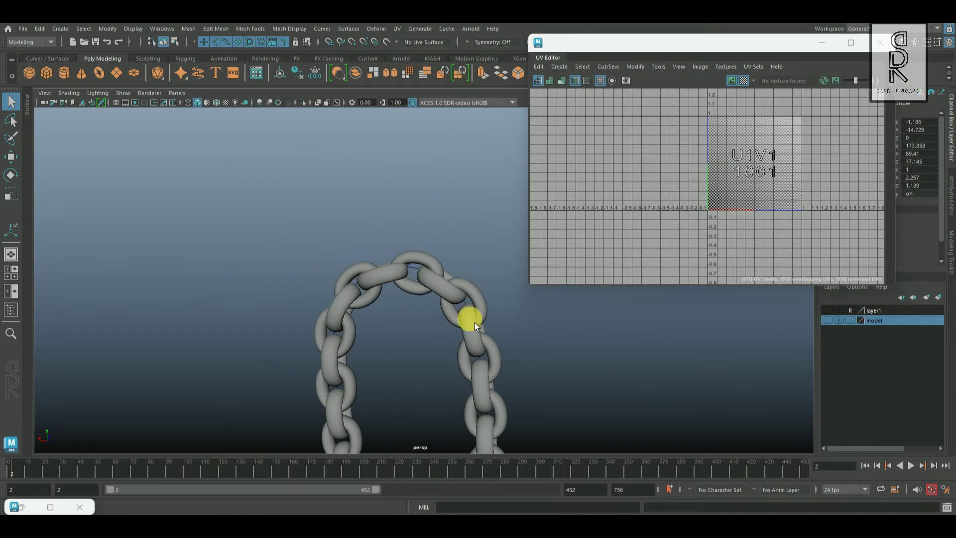
click(413, 268)
alt+middle_drag(498, 334, 478, 192)
mouse_move(488, 304)
alt+mouse_down()
mouse_move(365, 294)
mouse_move(494, 312)
alt+mouse_up()
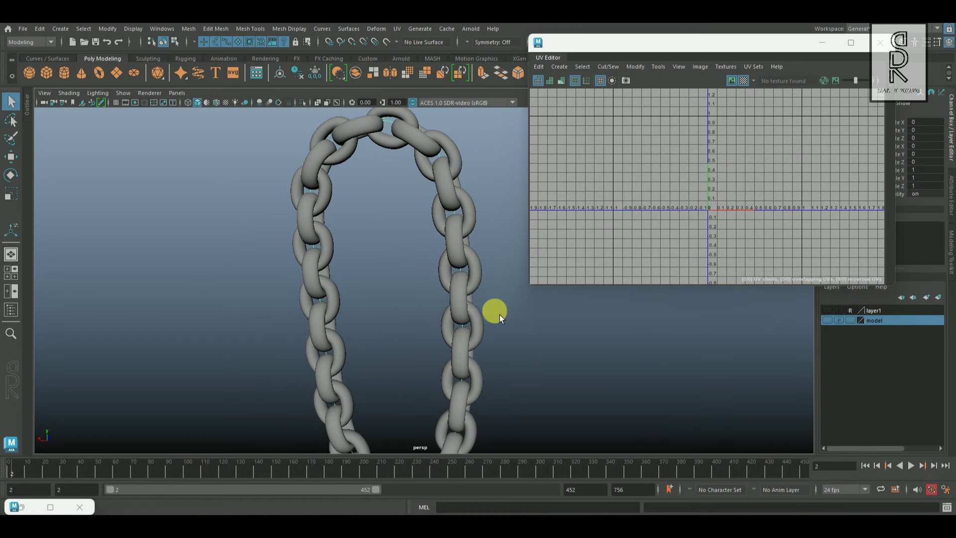
click(937, 297)
click(826, 311)
click(694, 350)
Select the whole chain and unfold the UVs of all its links.
alt+right_drag(694, 351, 477, 313)
drag(352, 221, 504, 401)
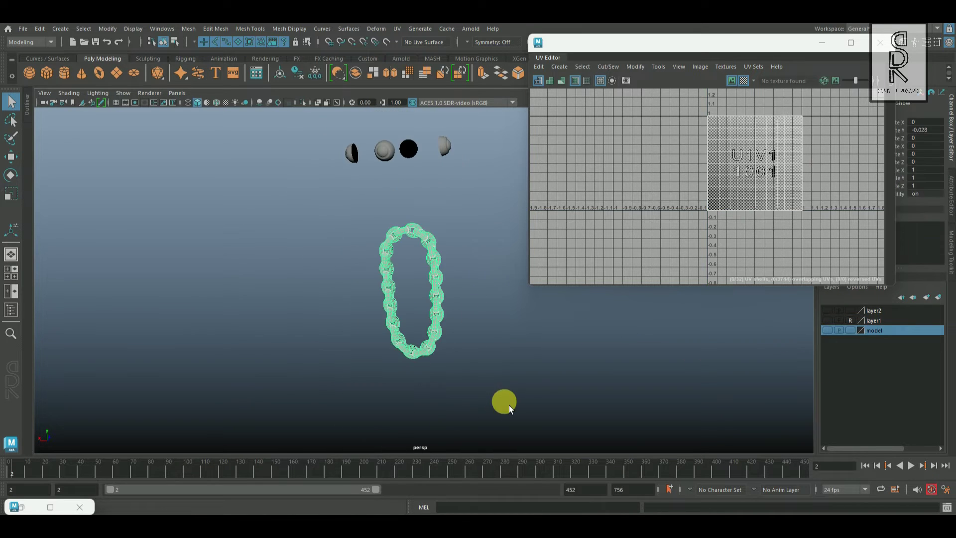
right_click(802, 178)
right_drag(803, 179, 846, 179)
alt+right_drag(780, 202, 722, 157)
drag(718, 155, 802, 262)
shift+right_drag(821, 145, 692, 138)
scroll(790, 240, up, 4)
right_drag(704, 198, 746, 200)
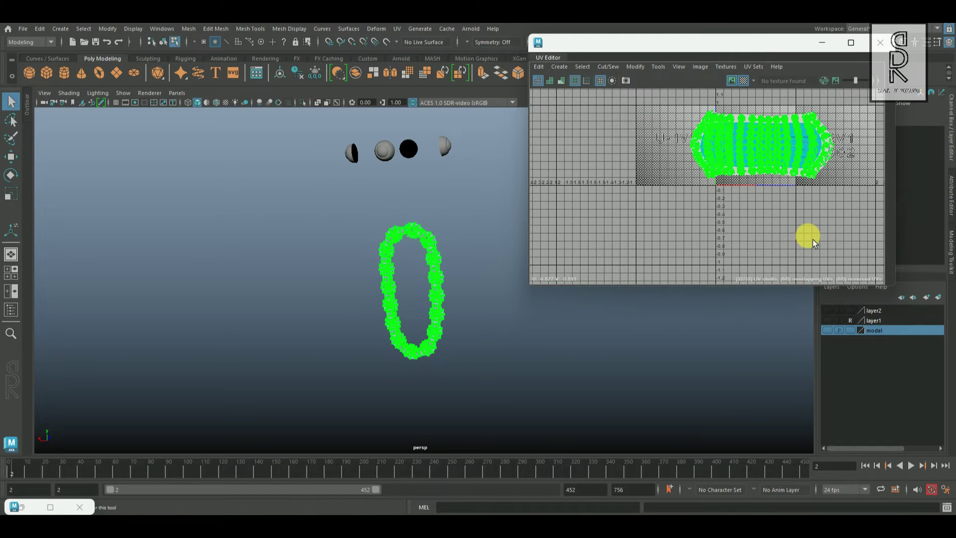
Select all of the chain's UVs and lay the shells out in the 0 to 1 tile.
scroll(812, 240, down, 2)
drag(677, 116, 846, 219)
shift+right_drag(846, 115, 727, 155)
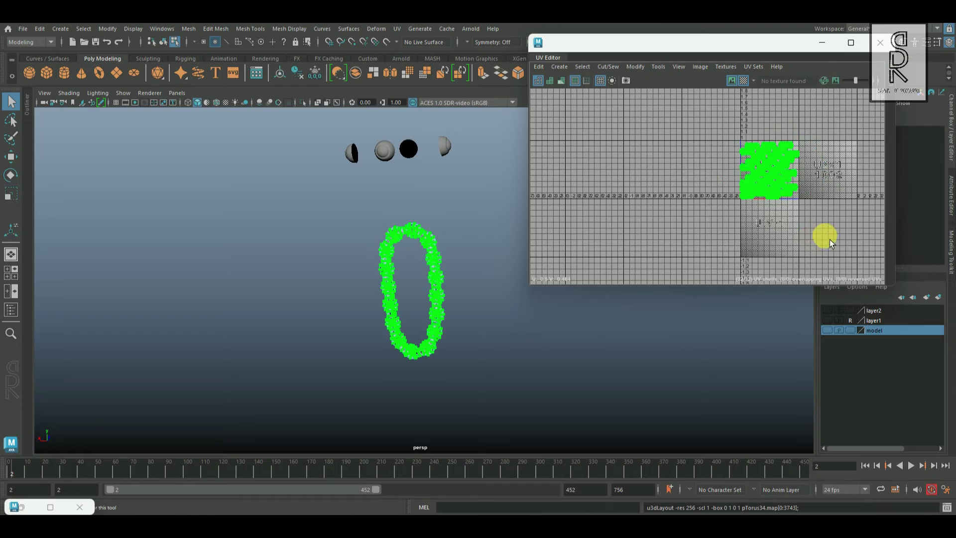
alt+right_drag(830, 239, 857, 262)
alt+middle_drag(856, 262, 749, 296)
right_drag(756, 194, 804, 195)
click(828, 244)
Return the chain to object mode and add it to the hidden model layer.
alt+right_drag(598, 344, 746, 400)
mouse_move(488, 284)
alt+mouse_down()
mouse_move(467, 278)
mouse_move(478, 305)
mouse_move(491, 273)
alt+mouse_up()
right_drag(467, 150, 431, 249)
click(431, 249)
right_click(900, 333)
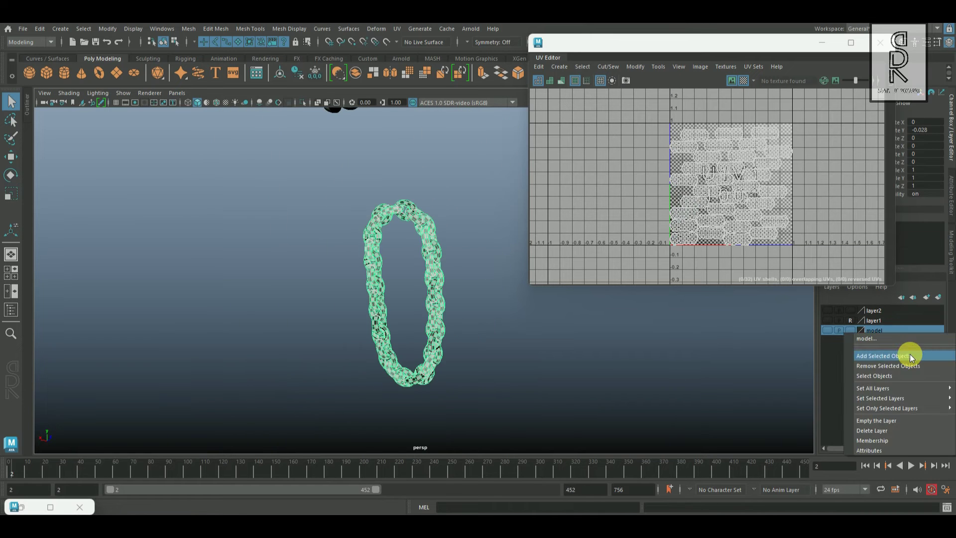
click(909, 354)
Project planar UVs from the Z axis onto the front dome-shaped stud of the top row.
alt+middle_drag(475, 180, 507, 368)
alt+right_drag(506, 368, 357, 230)
alt+middle_drag(357, 231, 438, 318)
alt+drag(438, 318, 347, 290)
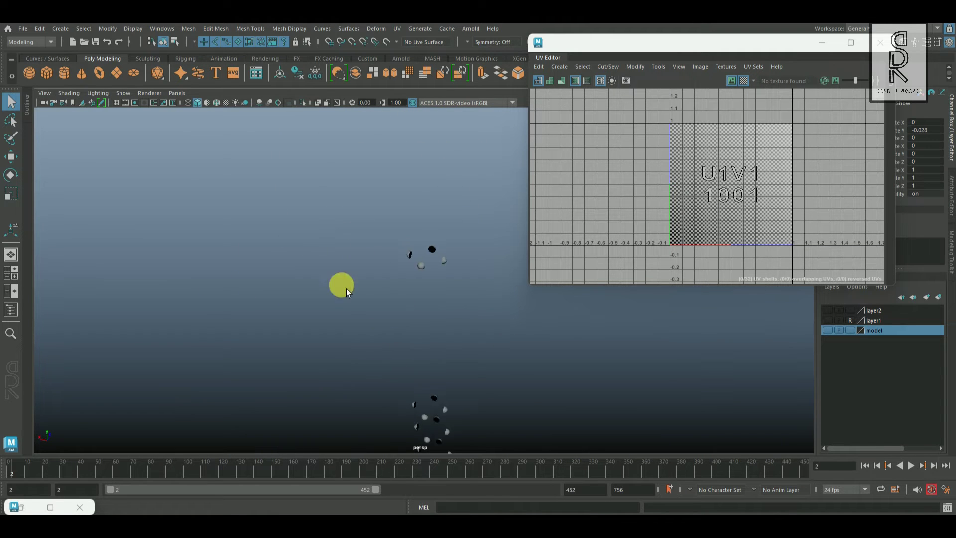
alt+right_drag(348, 290, 422, 221)
alt+middle_drag(422, 221, 402, 240)
click(402, 239)
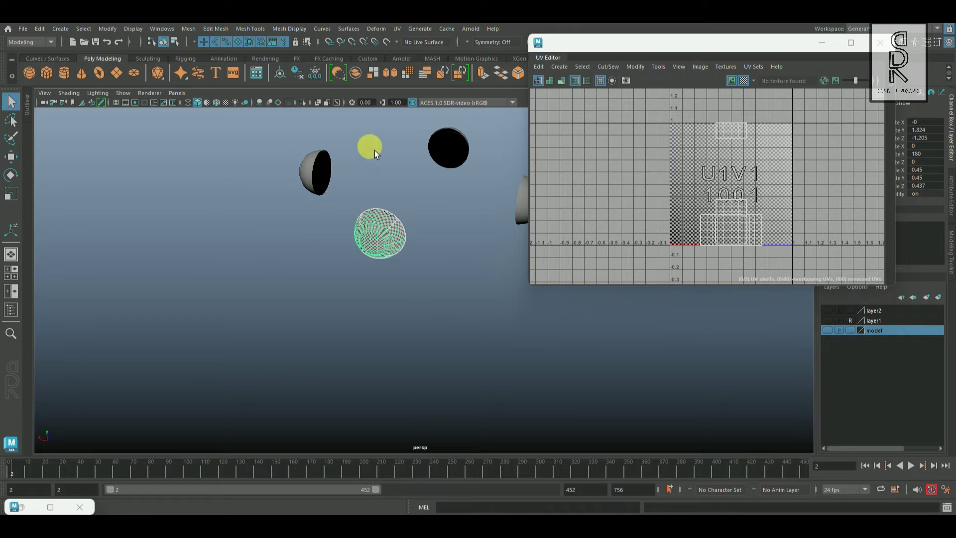
click(397, 28)
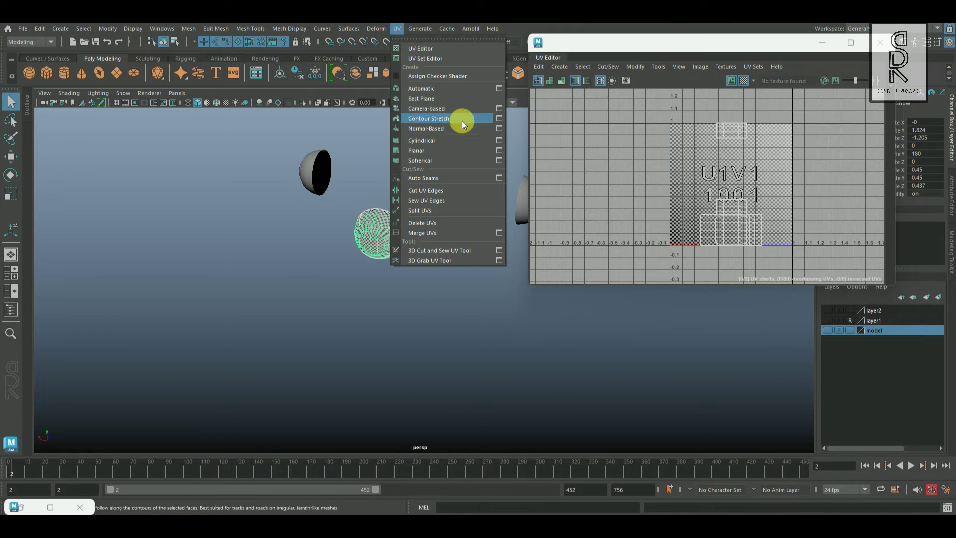
click(502, 151)
click(568, 162)
click(616, 257)
click(671, 82)
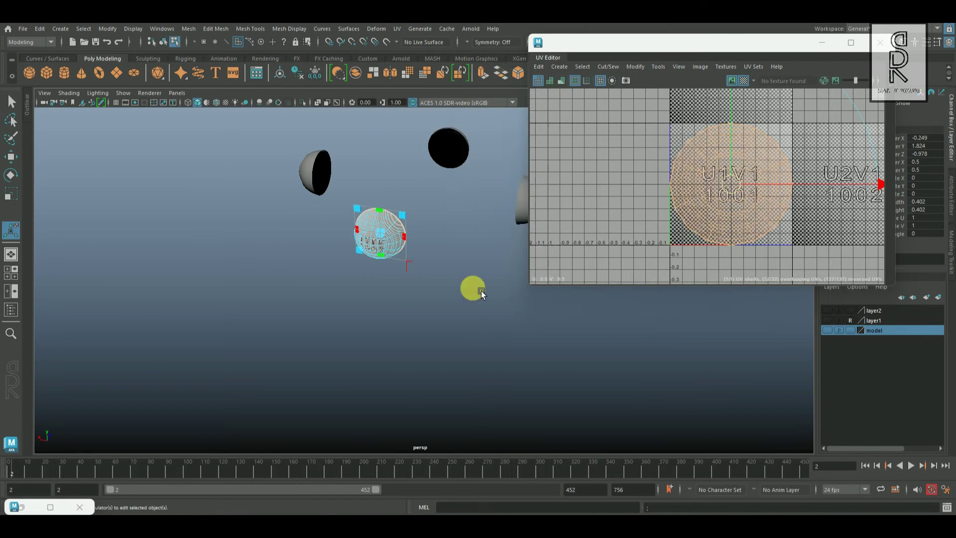
Select the stud's UV shell and lay it out in the 0 to 1 tile.
scroll(478, 289, up, 2)
right_drag(363, 205, 443, 167)
right_drag(750, 172, 672, 149)
click(784, 172)
shift+right_drag(787, 138, 679, 259)
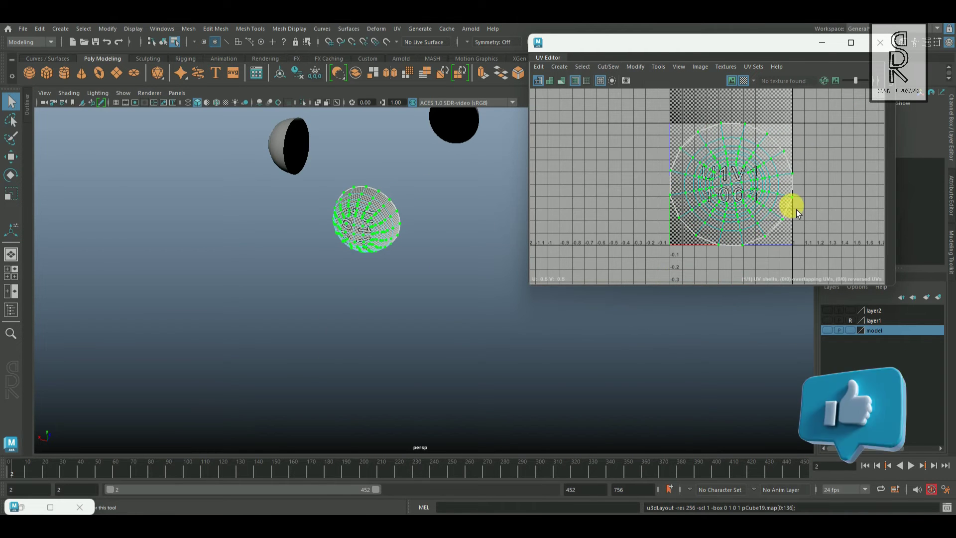
Toggle the checker pattern to inspect the stud's shell, refine its UV layout and return to object mode.
scroll(736, 160, up, 4)
scroll(752, 174, down, 3)
click(745, 84)
scroll(789, 200, up, 3)
scroll(802, 171, down, 3)
shift+right_drag(817, 141, 724, 178)
click(744, 82)
alt+drag(402, 237, 381, 246)
right_click(383, 244)
right_drag(382, 242, 430, 216)
click(485, 229)
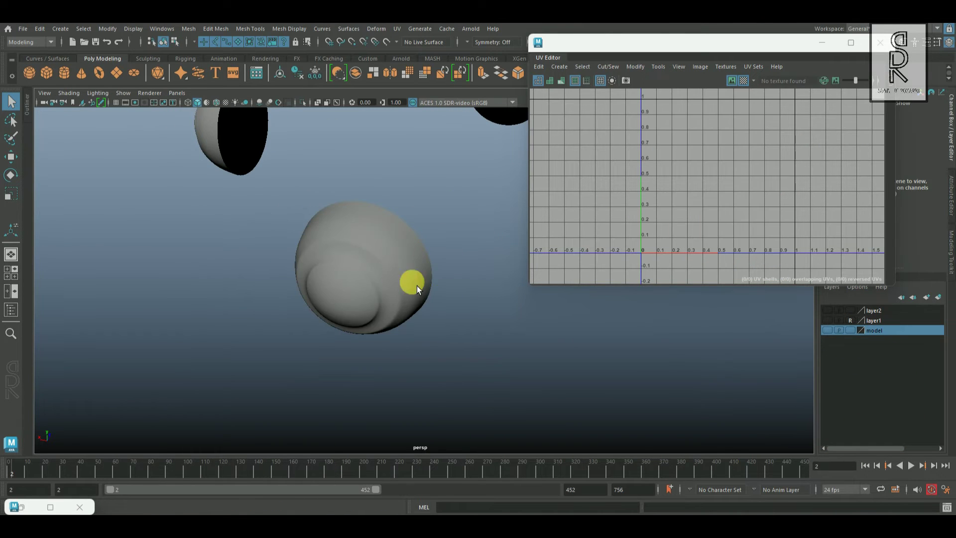
Transfer the unwrapped stud's UVs to the opposite stud using Transfer Attributes with the Topology sample space.
scroll(326, 297, down, 6)
click(420, 283)
alt+drag(420, 282, 349, 200)
click(349, 200)
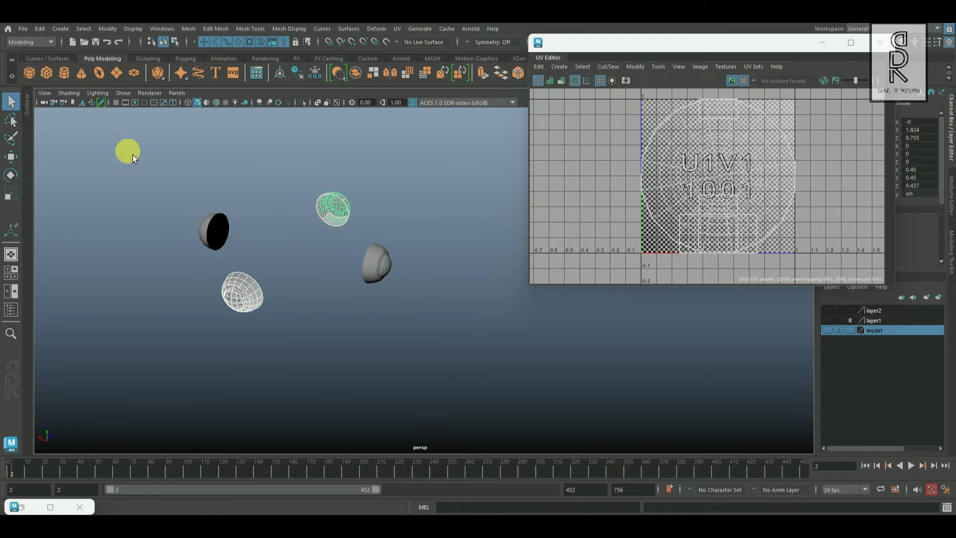
click(188, 30)
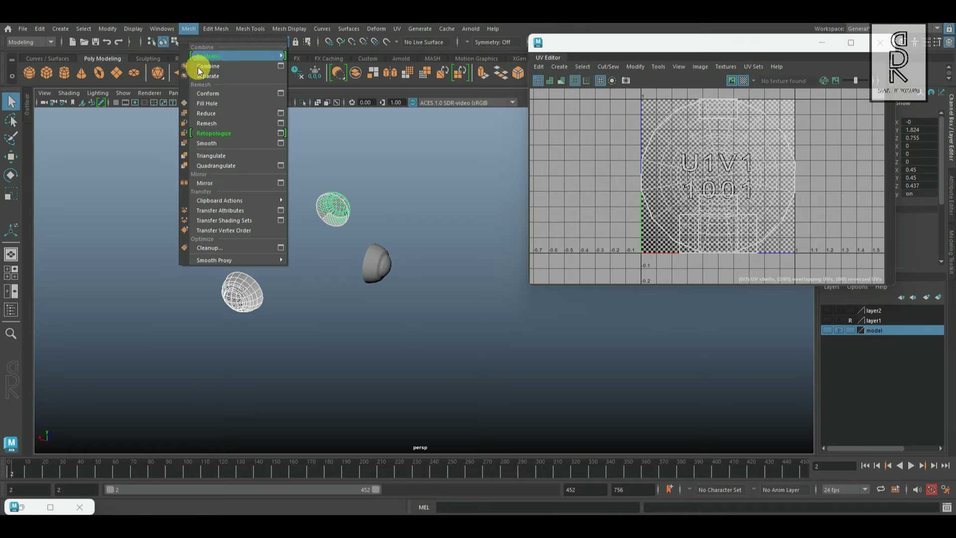
click(280, 210)
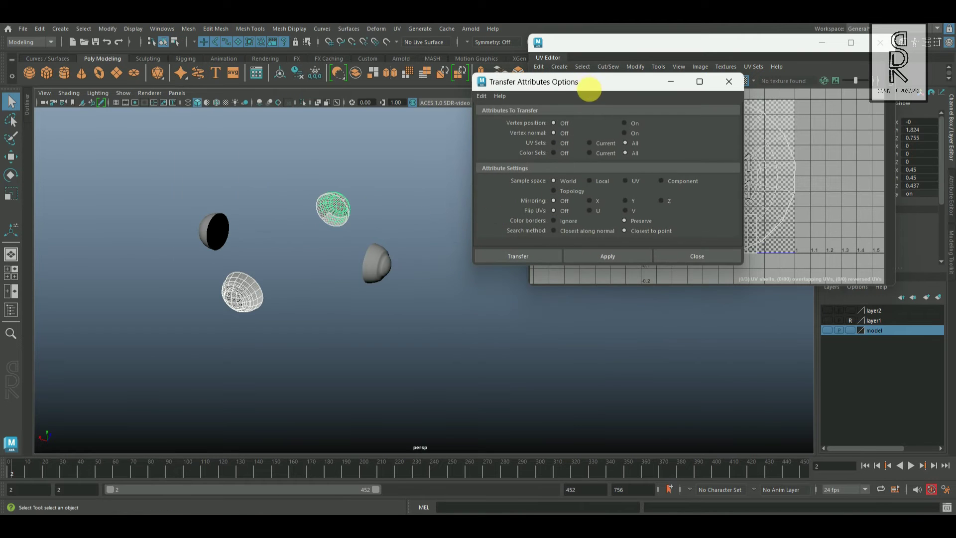
drag(568, 77, 167, 59)
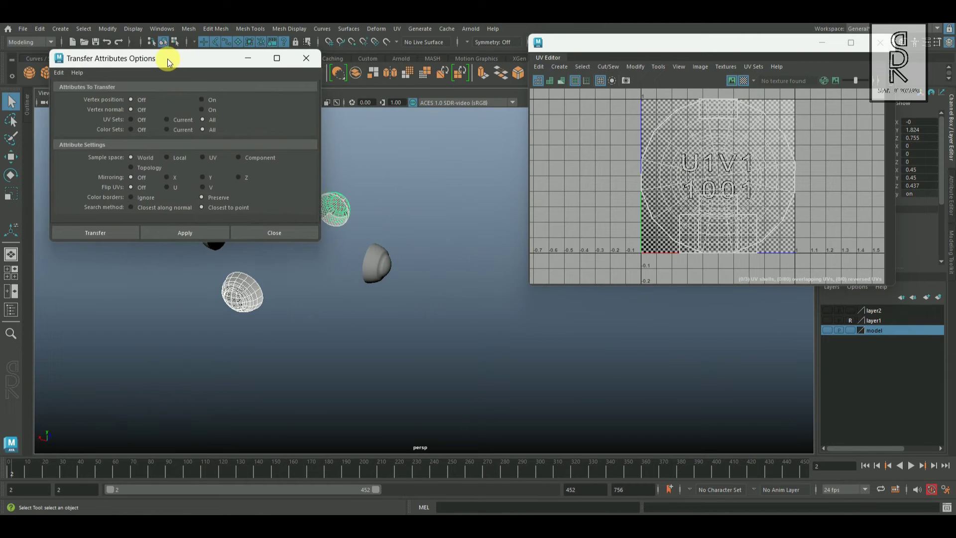
click(143, 169)
click(200, 234)
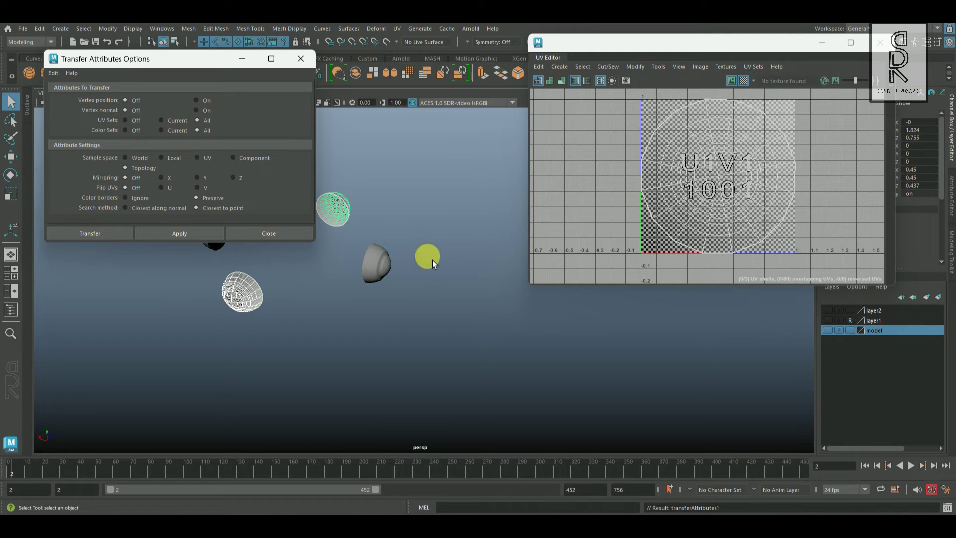
Transfer the same UVs to the two remaining side studs of the top row.
alt+drag(432, 259, 387, 267)
alt+right_drag(387, 267, 413, 276)
alt+drag(413, 276, 309, 296)
alt+right_drag(309, 297, 483, 313)
alt+drag(482, 314, 498, 315)
alt+right_drag(498, 315, 463, 318)
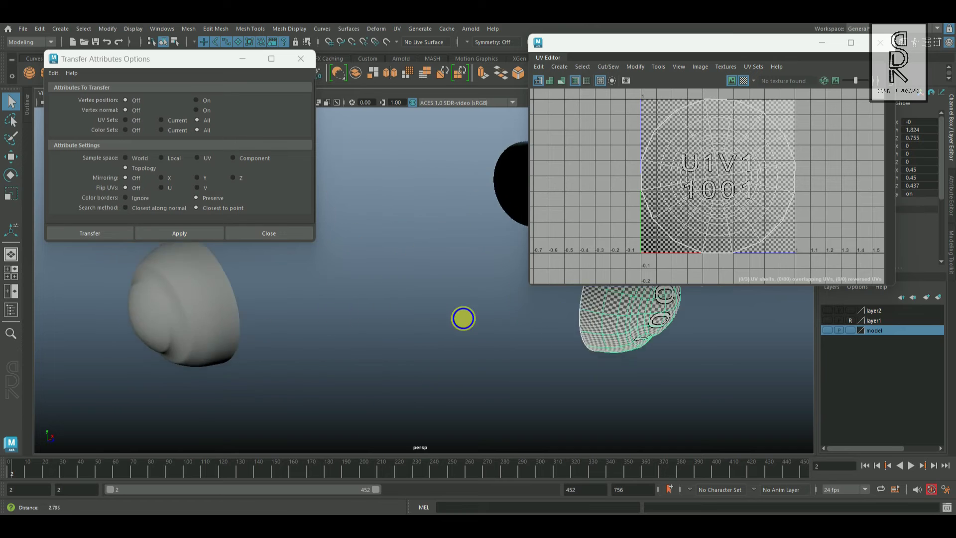
alt+drag(463, 318, 407, 318)
click(407, 318)
alt+right_drag(458, 313, 486, 324)
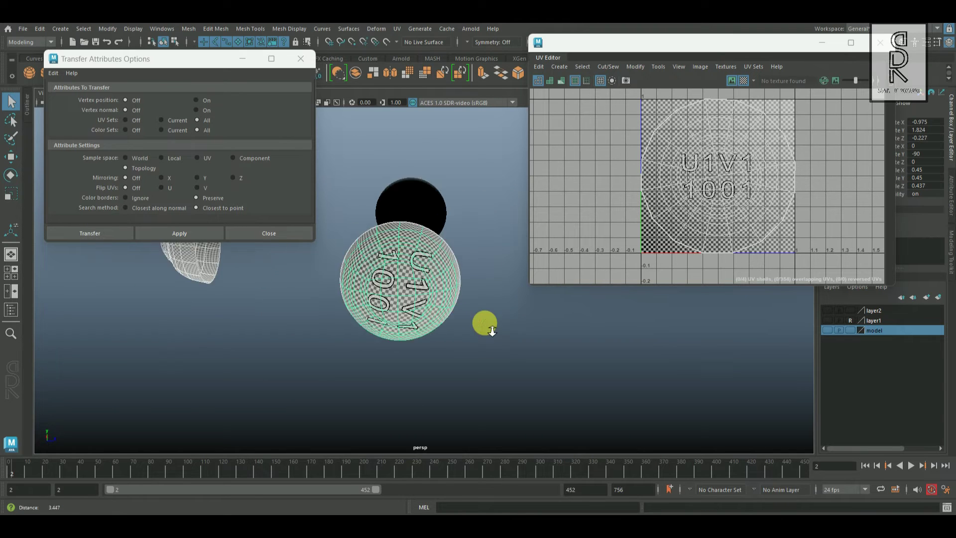
alt+drag(485, 324, 388, 313)
shift+click(445, 288)
alt+right_drag(388, 313, 80, 285)
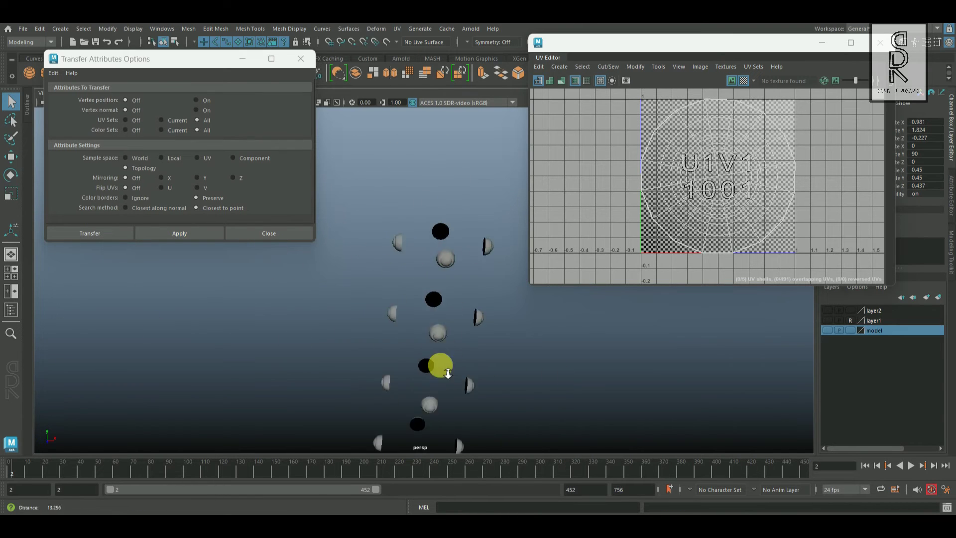
Repeat the UV transfer from the top row's unwrapped stud onto studs in the rows below.
alt+right_drag(448, 372, 498, 366)
shift+click(455, 254)
key(g)
alt+drag(334, 307, 361, 304)
alt+middle_drag(361, 305, 498, 308)
shift+click(267, 287)
Repeat the UV transfer from the lower row's front stud to its opposite stud and the side stud next to it.
click(326, 257)
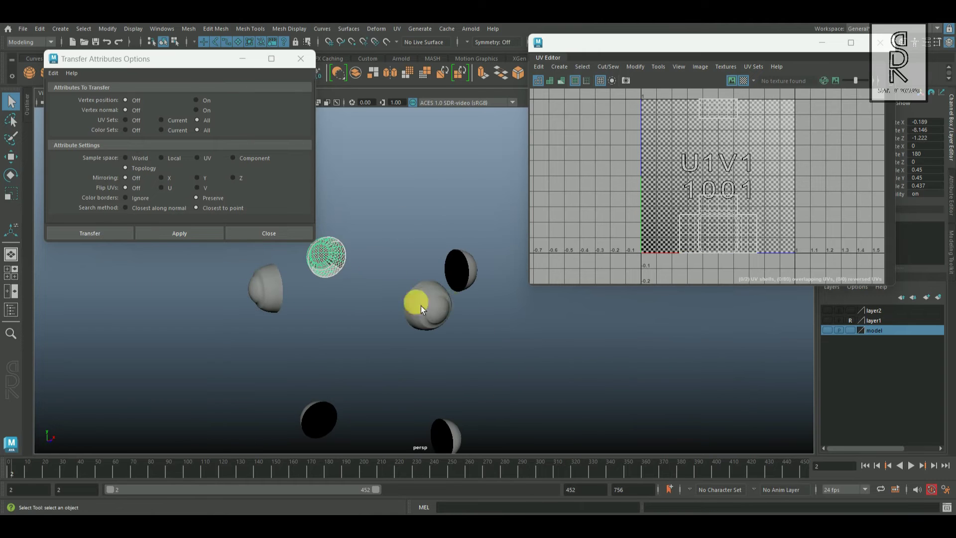
click(421, 307)
shift+click(326, 257)
key(g)
click(465, 272)
click(429, 308)
shift+click(464, 271)
key(g)
Repeat the UV transfer from the next lower row's front stud to the other three studs of that row.
alt+middle_drag(491, 354, 485, 257)
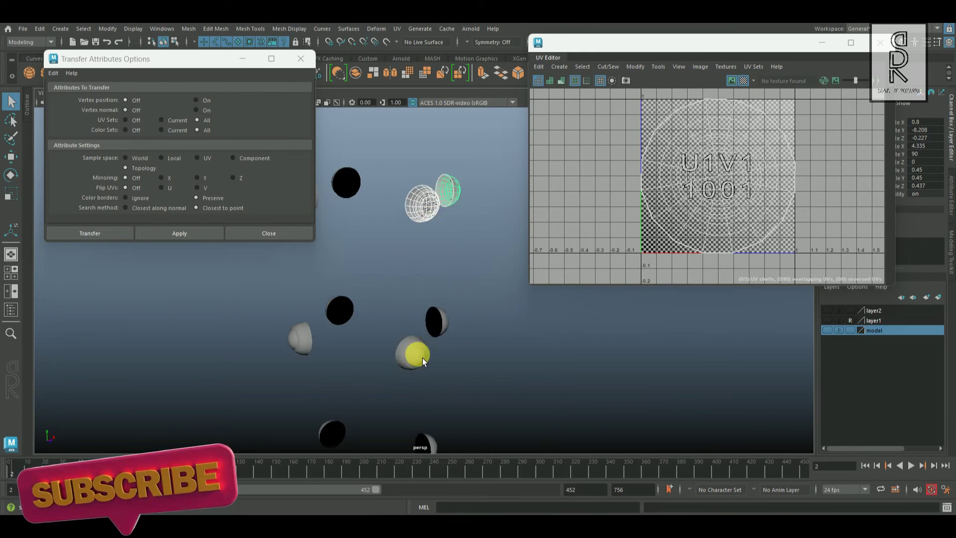
click(417, 351)
shift+click(437, 318)
click(414, 346)
shift+click(348, 308)
click(413, 346)
shift+click(313, 332)
click(415, 347)
shift+click(348, 308)
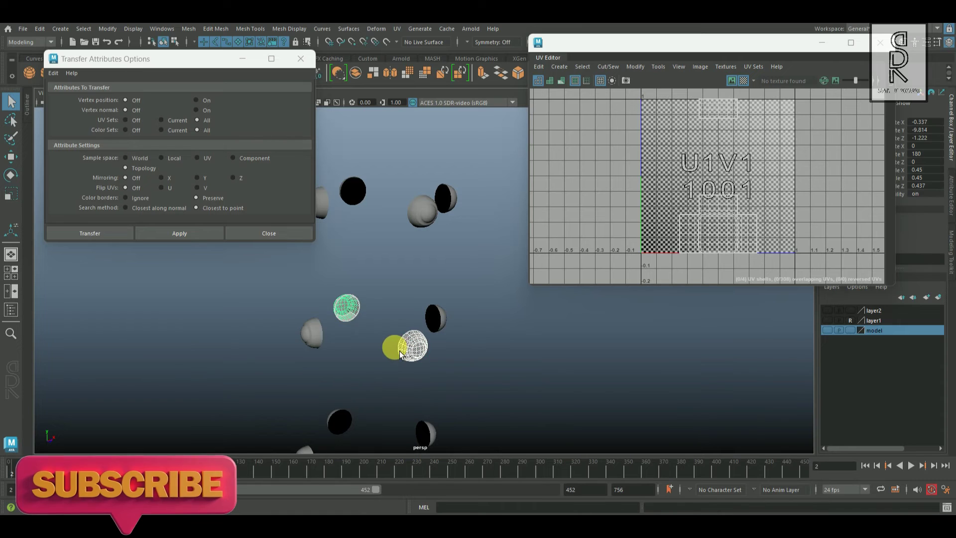
Transfer stud UVs from the row above onto this row's side stud, and between this row's opposite and front studs.
click(449, 264)
click(423, 213)
shift+click(439, 319)
click(179, 233)
click(347, 307)
shift+click(414, 346)
click(179, 233)
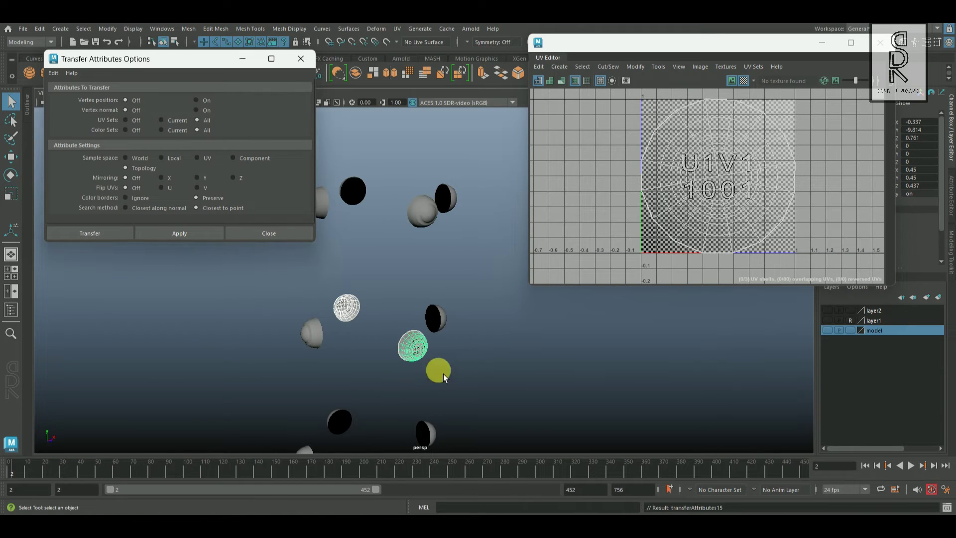
Repeat the UV transfer onto all four studs of the second-to-last row, starting from the front stud above.
scroll(443, 373, down, 2)
alt+middle_drag(443, 323, 443, 254)
click(412, 172)
shift+click(404, 283)
shift+click(324, 275)
shift+click(352, 258)
shift+click(423, 267)
Repeat the UV transfer onto the bottom row's front, side and opposite studs.
shift+click(392, 384)
alt+middle_drag(457, 410, 476, 360)
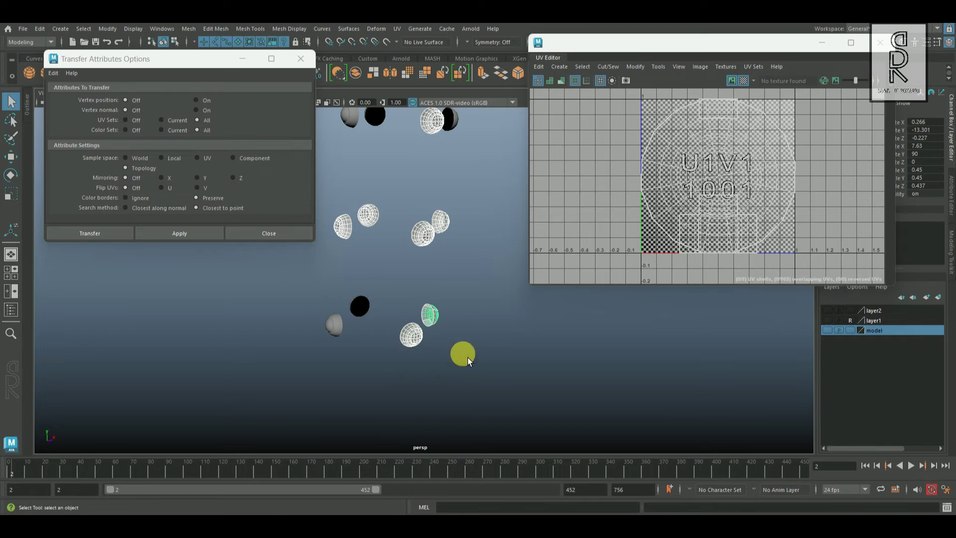
key(g)
shift+click(360, 306)
key(g)
shift+click(334, 325)
Select all the studs and check that every row along the handle shares the same UVs.
scroll(437, 301, down, 5)
drag(387, 171, 463, 323)
alt+middle_drag(448, 205, 486, 394)
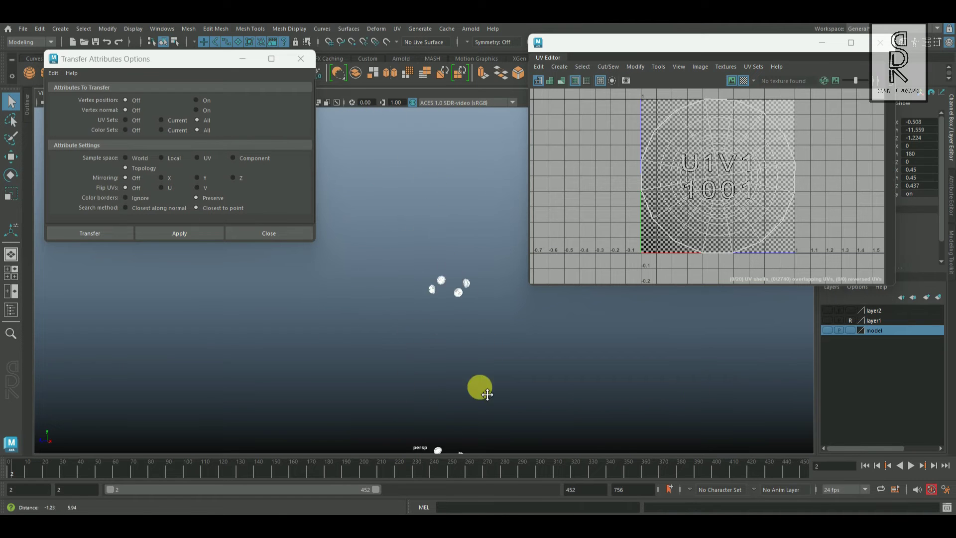
scroll(487, 395, up, 10)
alt+middle_drag(662, 359, 499, 319)
scroll(499, 319, down, 4)
alt+middle_drag(456, 359, 487, 264)
scroll(482, 343, down, 5)
scroll(482, 343, down, 1)
alt+middle_drag(483, 342, 450, 192)
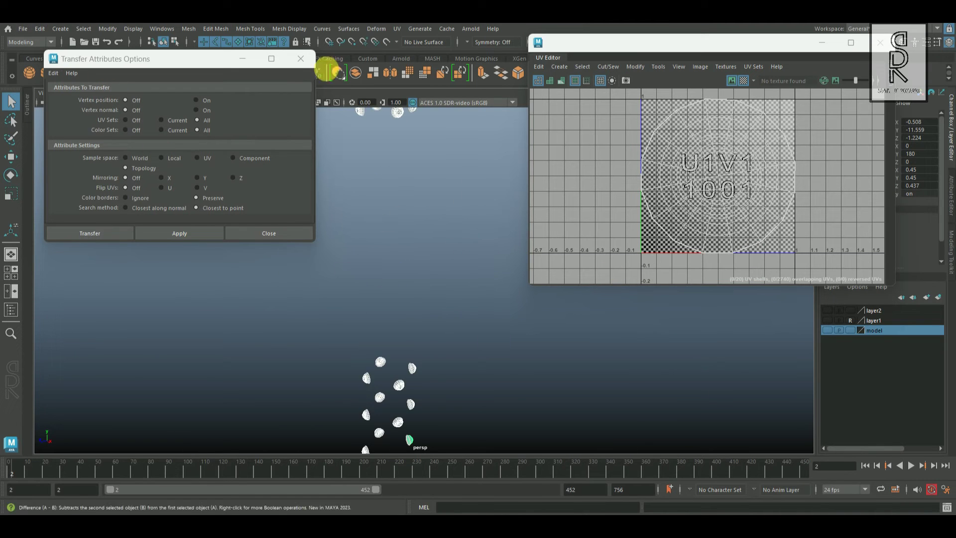
Close the Transfer Attributes options and show the model layer with the rest of the axe.
click(301, 59)
click(827, 331)
scroll(384, 327, down, 10)
click(446, 328)
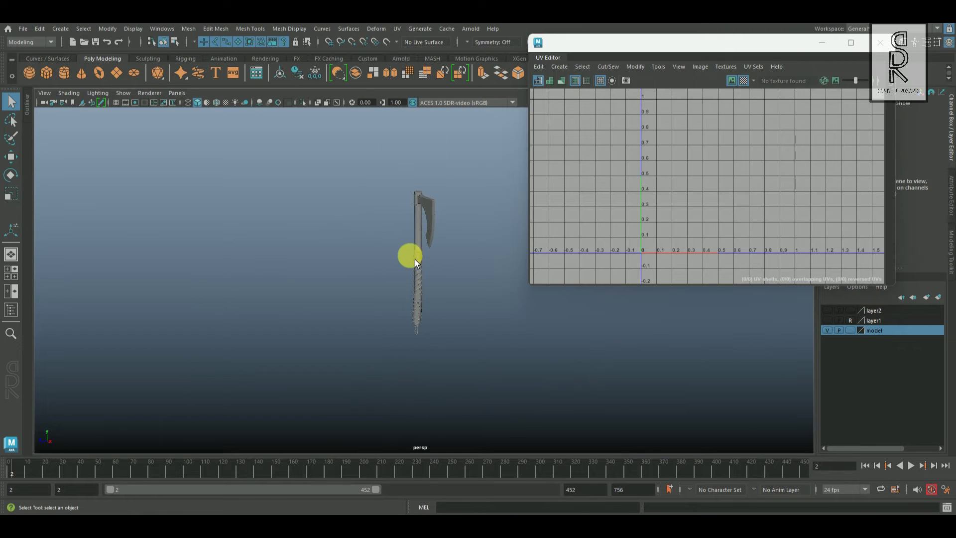
Select the whole axe and delete all construction history in the scene.
drag(532, 382, 534, 382)
scroll(751, 210, down, 2)
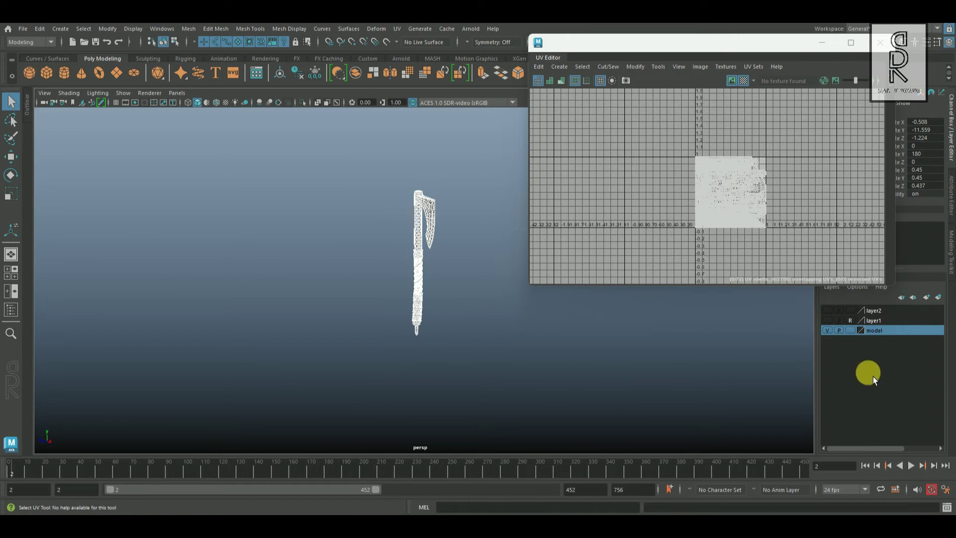
click(40, 29)
mouse_move(155, 159)
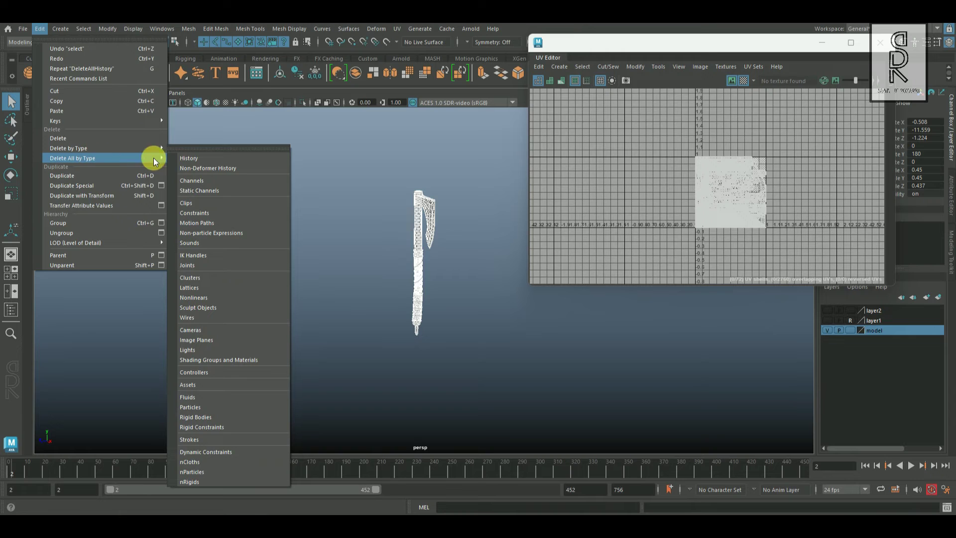
click(222, 160)
click(313, 305)
Select all UVs of the axe and pack the shells into the 0-1 UV tile with Layout UVs.
alt+drag(314, 305, 449, 314)
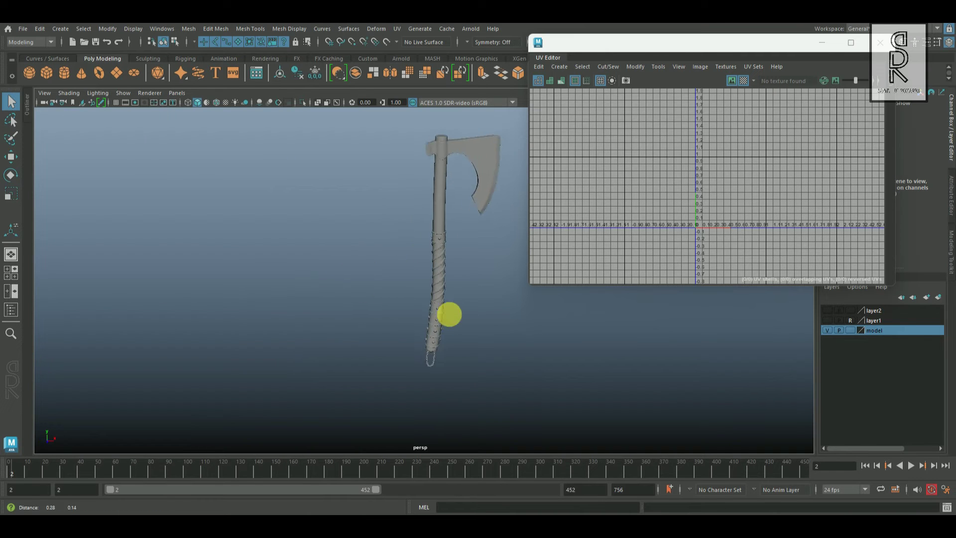
drag(288, 152, 501, 420)
right_drag(718, 189, 782, 190)
drag(657, 136, 817, 257)
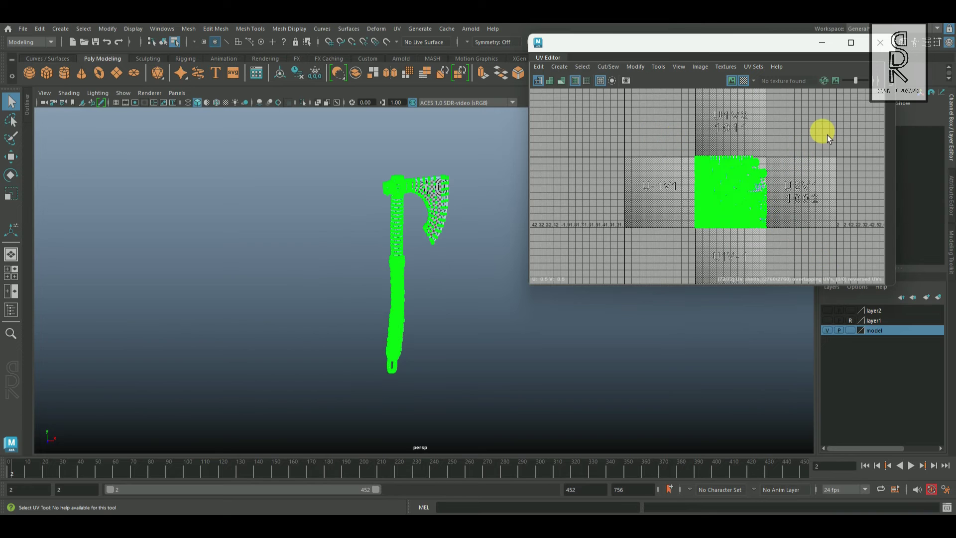
shift+right_drag(826, 139, 709, 172)
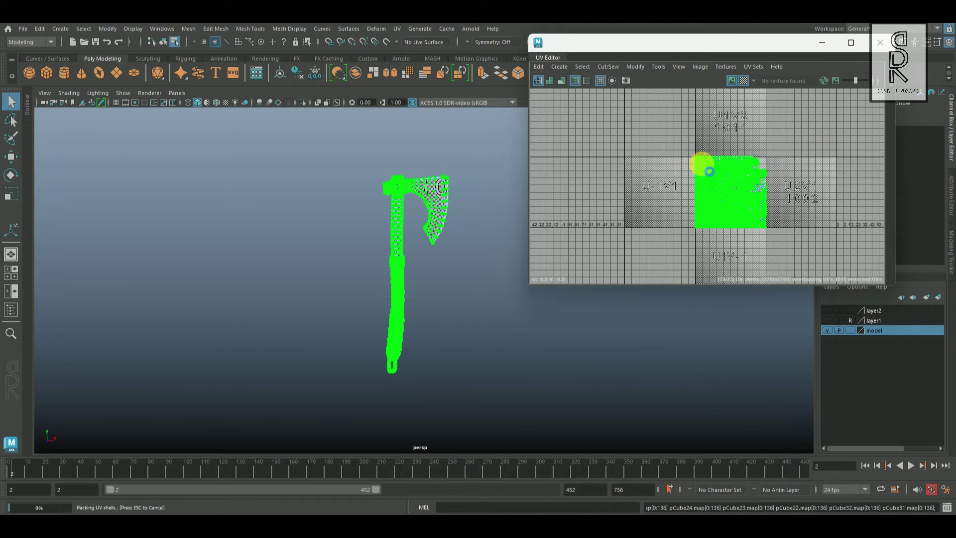
click(793, 271)
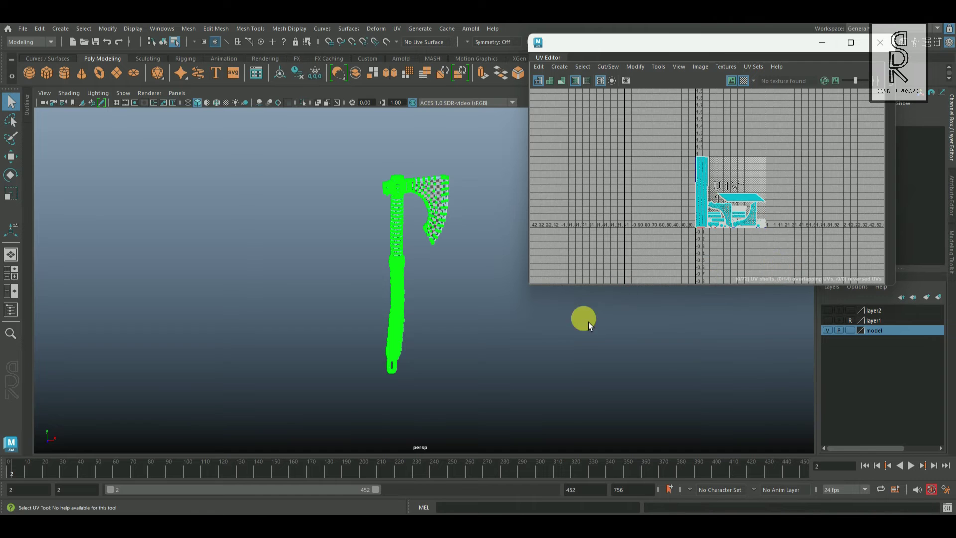
Return to object selection and examine the checker pattern on the blade, handle wrap and studs.
scroll(450, 312, up, 10)
alt+middle_drag(424, 226, 439, 365)
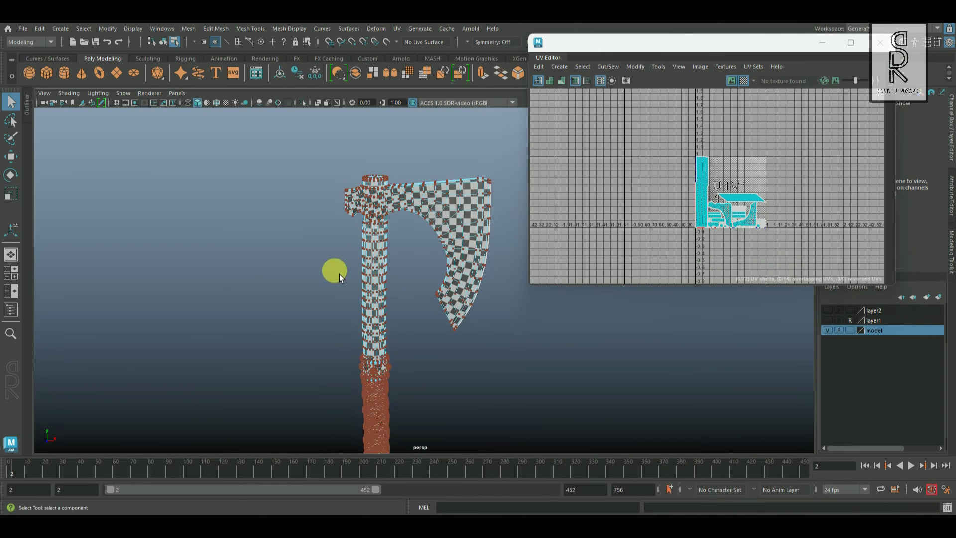
alt+right_drag(339, 274, 429, 327)
alt+drag(428, 326, 389, 305)
right_drag(421, 162, 460, 148)
alt+middle_drag(324, 443, 375, 306)
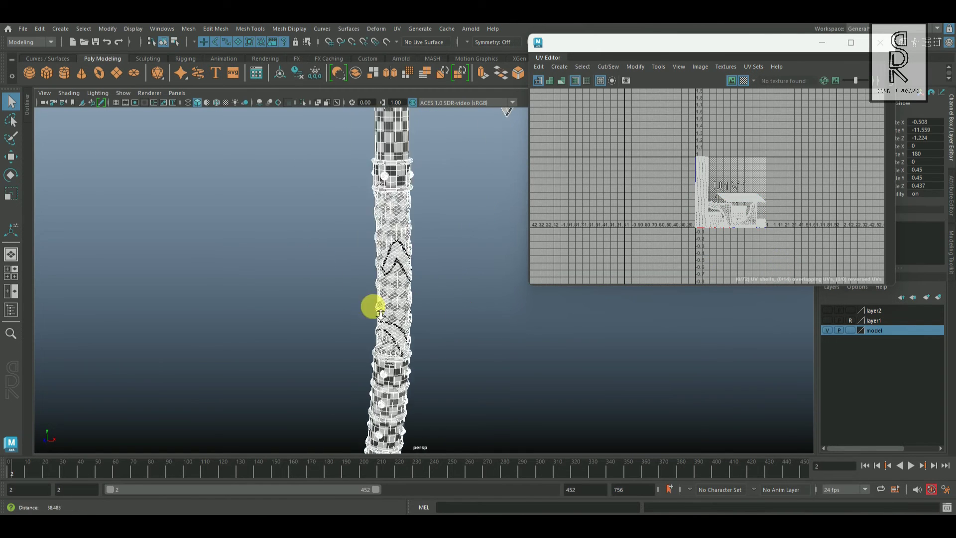
alt+right_drag(374, 306, 596, 369)
alt+drag(381, 278, 391, 229)
alt+middle_drag(391, 229, 443, 402)
scroll(443, 402, down, 3)
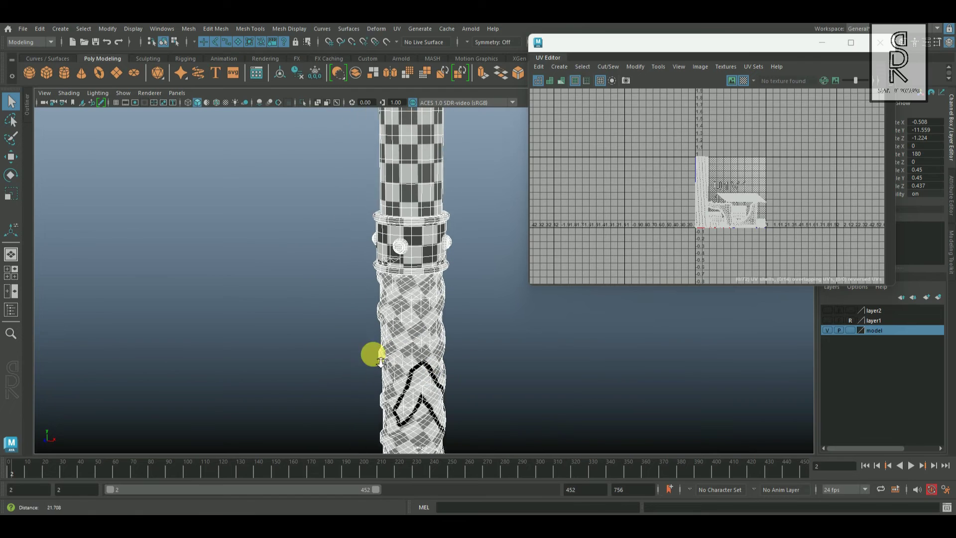
scroll(796, 246, up, 4)
scroll(846, 246, up, 3)
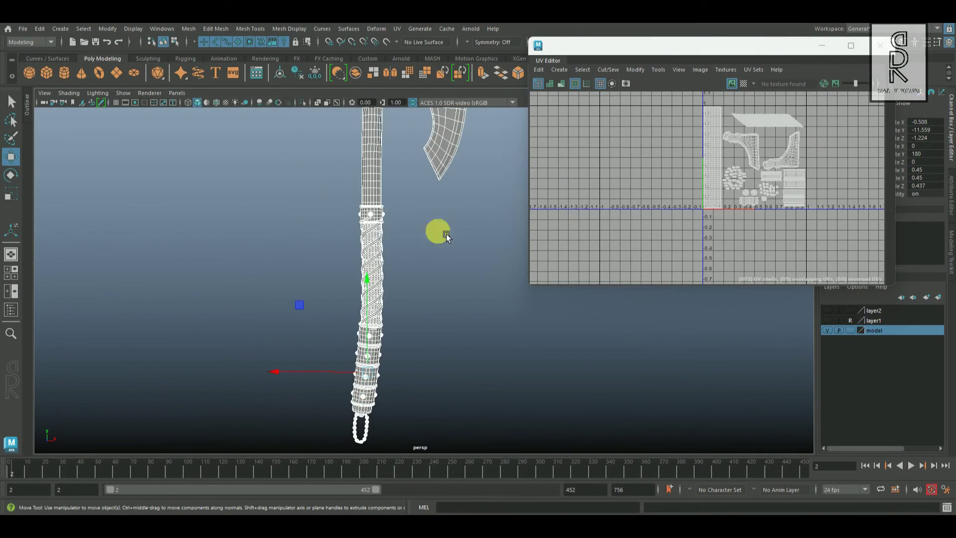
Maximize the UV Editor to review the packed shell layout, and restore its window size.
alt+middle_drag(447, 234, 454, 353)
click(851, 45)
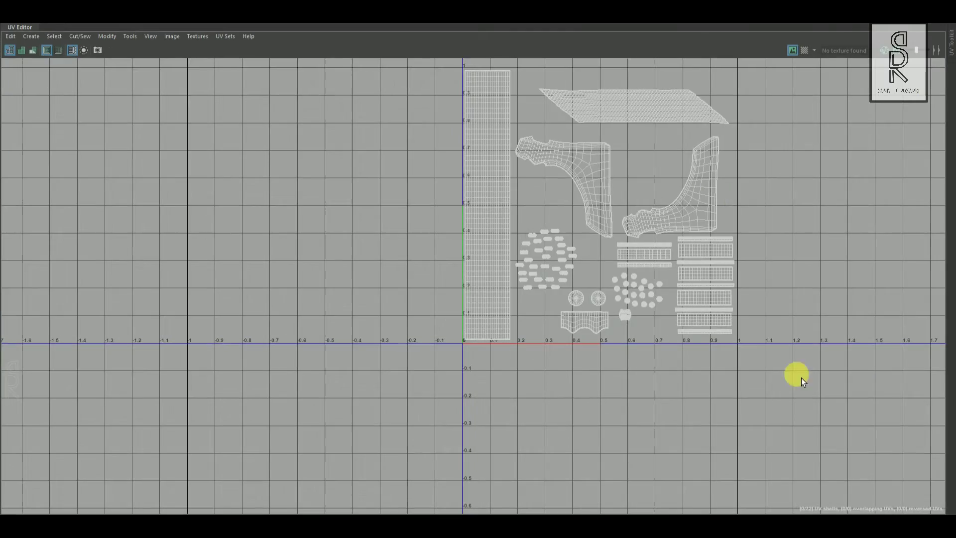
alt+middle_drag(745, 227, 739, 272)
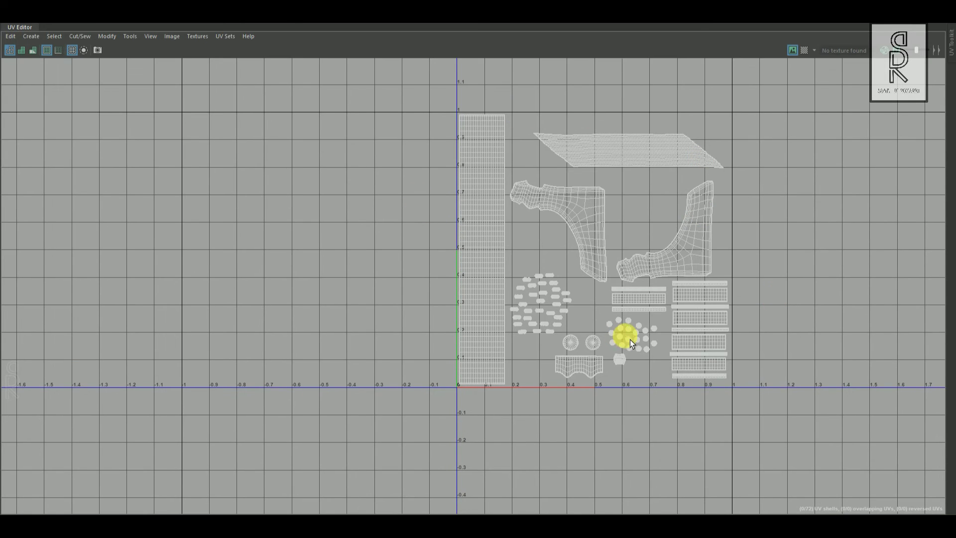
click(910, 15)
Select the ring and band UV shells one by one to identify their parts on the lower handle.
alt+middle_drag(365, 309, 355, 232)
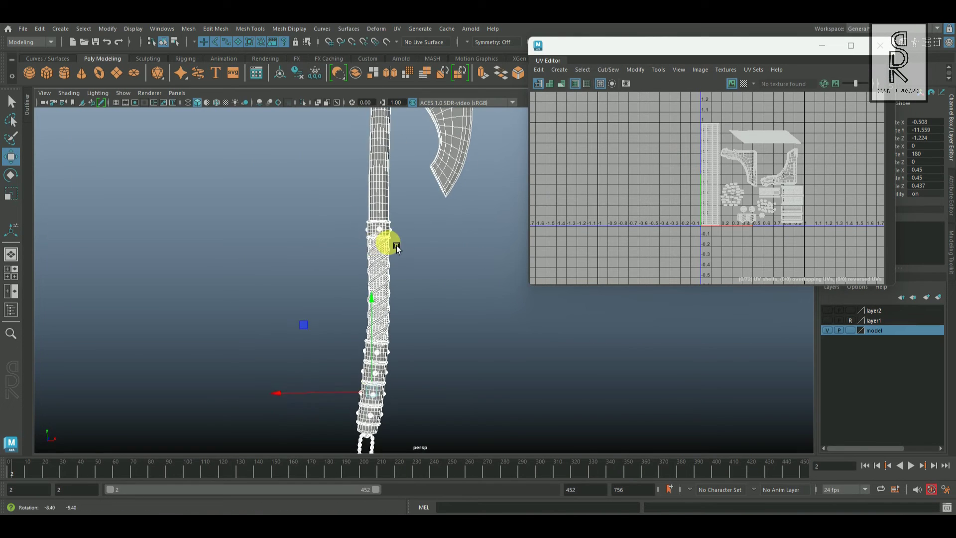
scroll(398, 259, up, 3)
alt+middle_drag(410, 348, 477, 237)
scroll(477, 237, up, 5)
right_drag(769, 174, 828, 191)
click(802, 192)
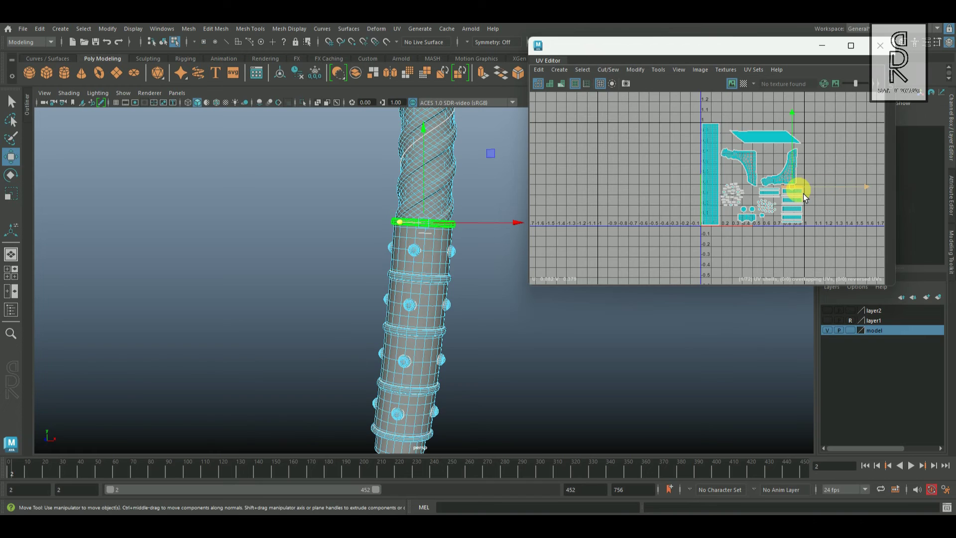
alt+middle_drag(785, 202, 732, 210)
scroll(732, 210, up, 6)
click(775, 168)
click(771, 177)
click(768, 197)
click(768, 213)
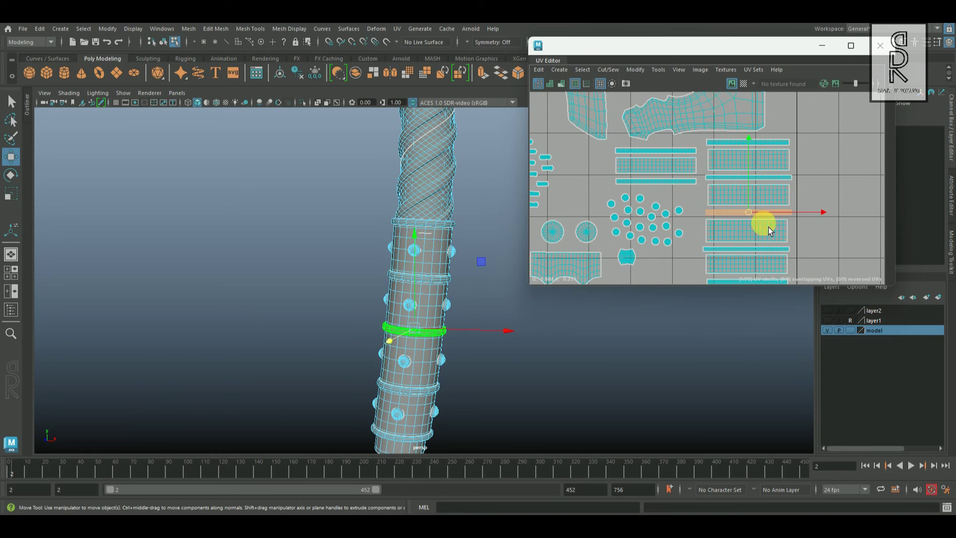
click(769, 228)
alt+middle_drag(797, 280, 805, 223)
click(772, 192)
click(764, 207)
Select the group of stud UV shells, locate them on the model, and check the neighbouring shell on the upper handle.
drag(615, 137, 693, 184)
key(f)
alt+middle_drag(476, 298, 552, 393)
scroll(301, 267, up, 5)
scroll(448, 273, down, 5)
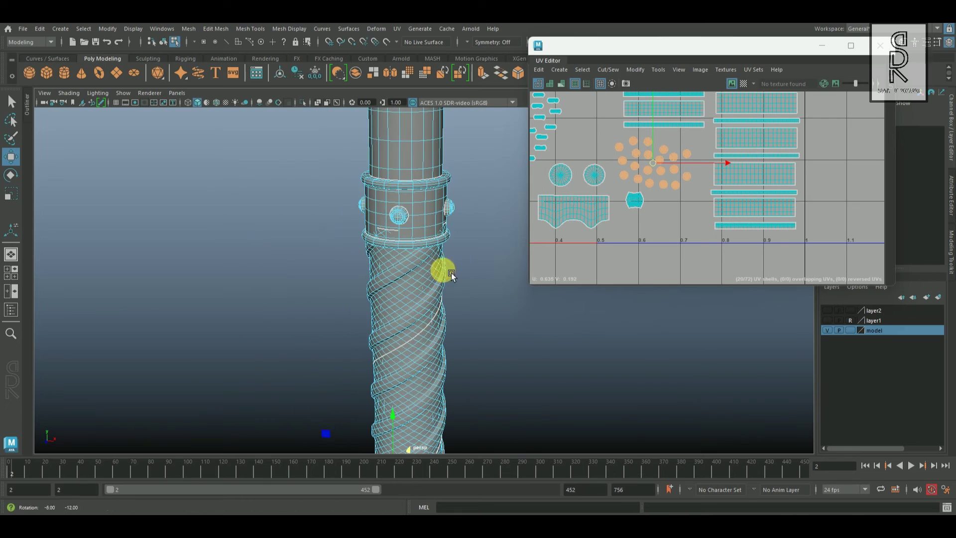
click(573, 212)
alt+middle_drag(573, 212, 653, 227)
scroll(399, 199, down, 5)
alt+middle_drag(386, 197, 371, 383)
scroll(616, 193, down, 4)
click(411, 375)
scroll(752, 150, down, 1)
Select the chain link UV shells, locate them at the handle's end, and return to object mode with nothing selected.
mouse_move(702, 151)
alt+middle_down()
mouse_move(731, 227)
mouse_move(744, 179)
alt+middle_up()
drag(665, 155, 718, 213)
alt+middle_drag(468, 428, 441, 115)
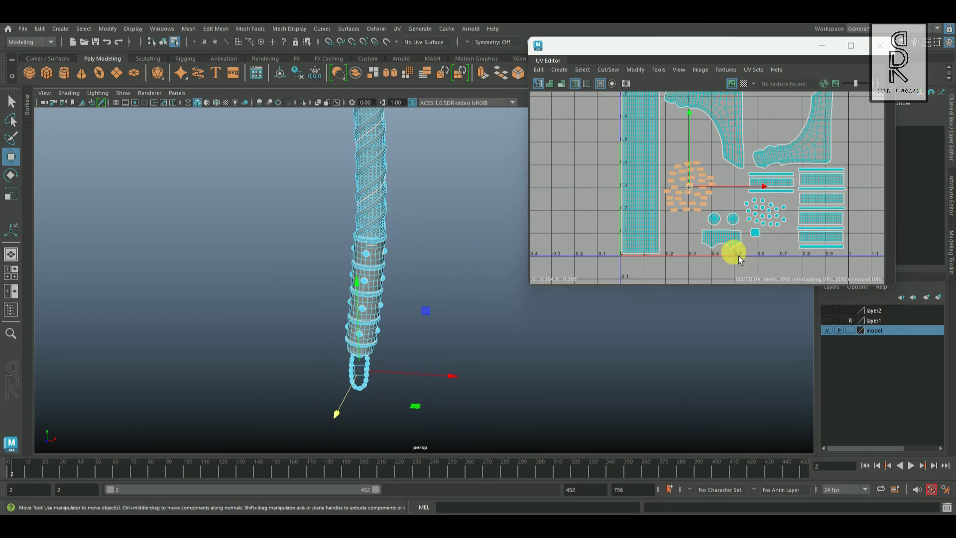
alt+middle_drag(729, 155, 755, 222)
scroll(755, 222, down, 2)
alt+middle_drag(381, 107, 389, 214)
right_drag(388, 213, 438, 186)
click(473, 327)
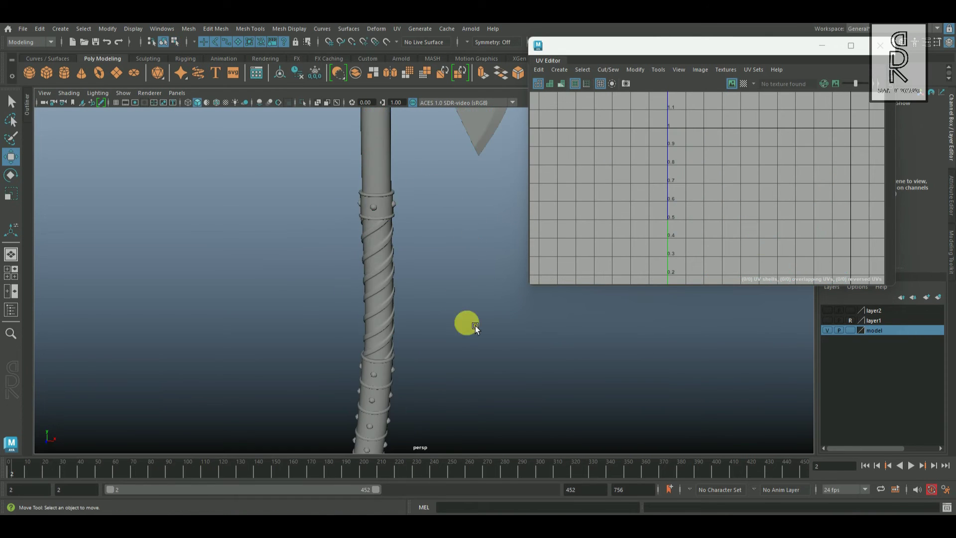
Select the whole axe and open the Export Selection options.
scroll(358, 344, down, 6)
alt+middle_drag(351, 345, 335, 343)
alt+drag(320, 314, 273, 288)
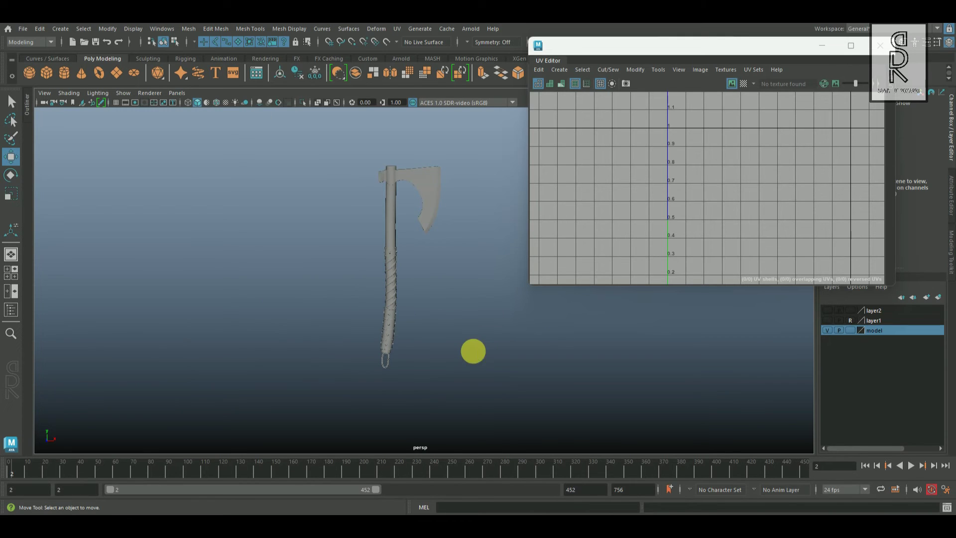
drag(330, 141, 508, 399)
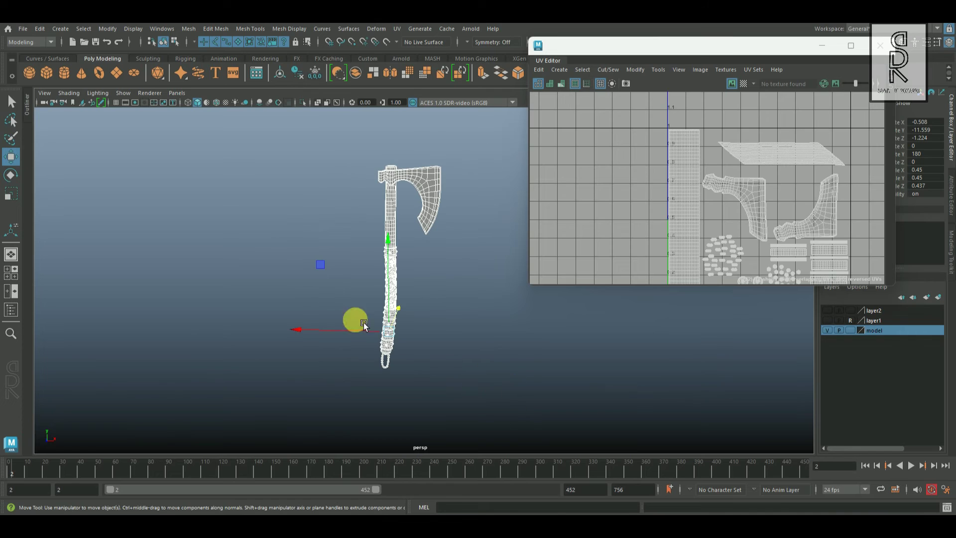
click(23, 28)
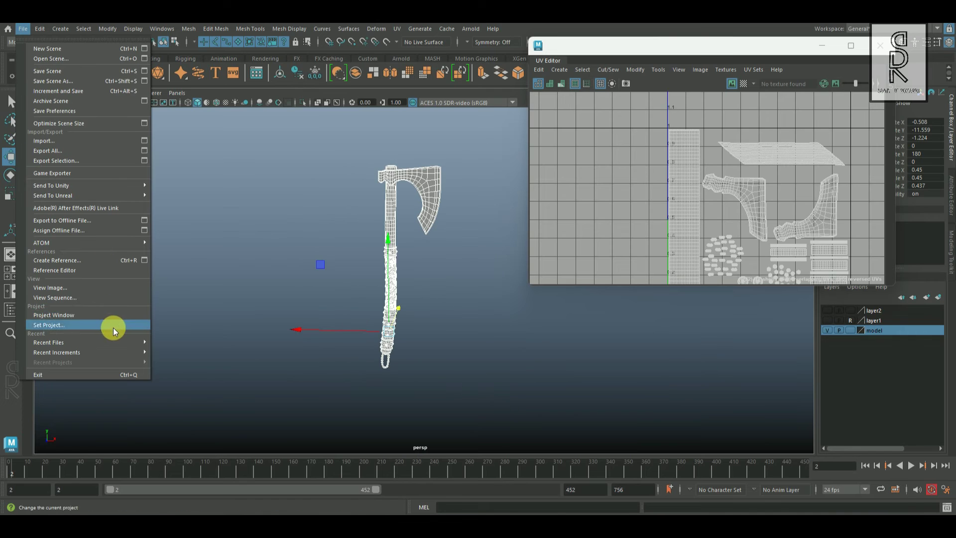
click(144, 162)
drag(208, 55, 395, 46)
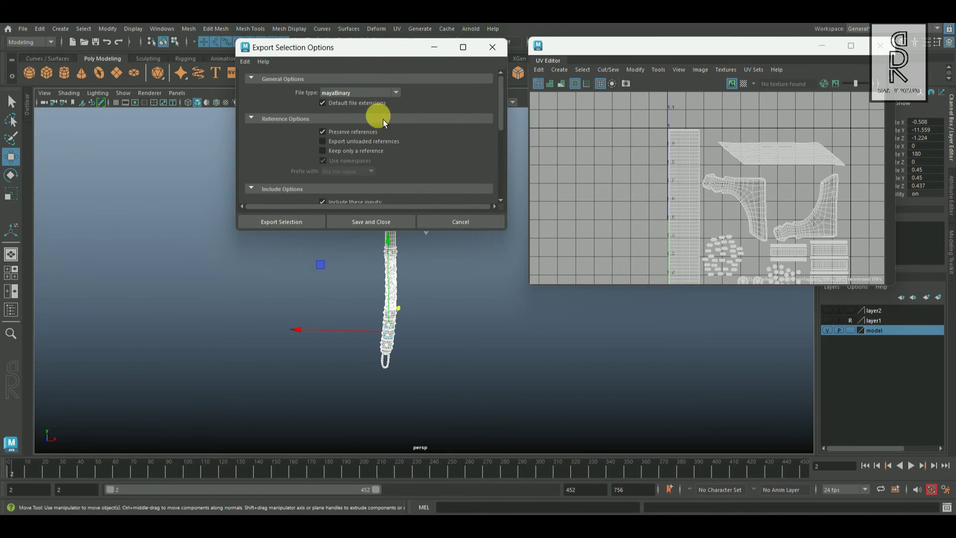
Export the selected axe with file type FBX export and file name Axe_Model.
click(396, 92)
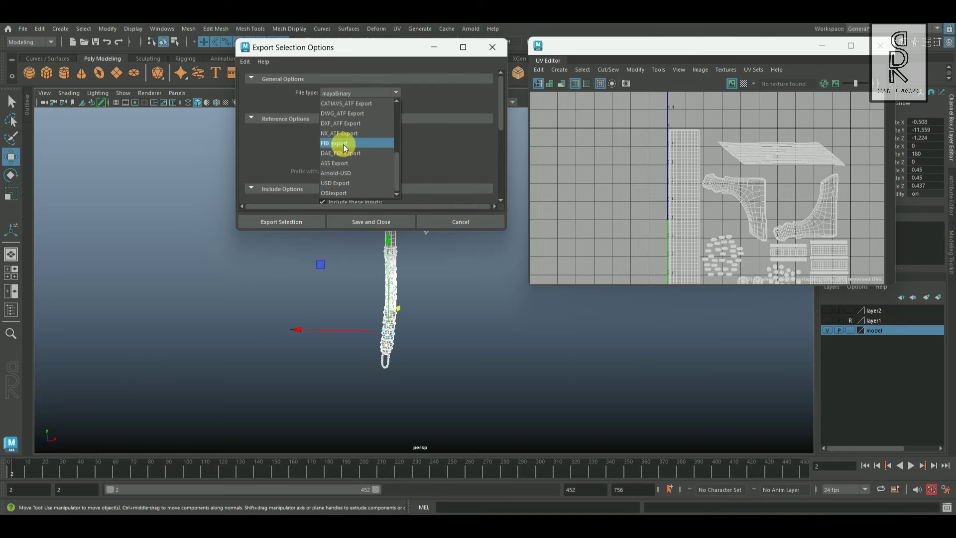
click(343, 145)
click(315, 225)
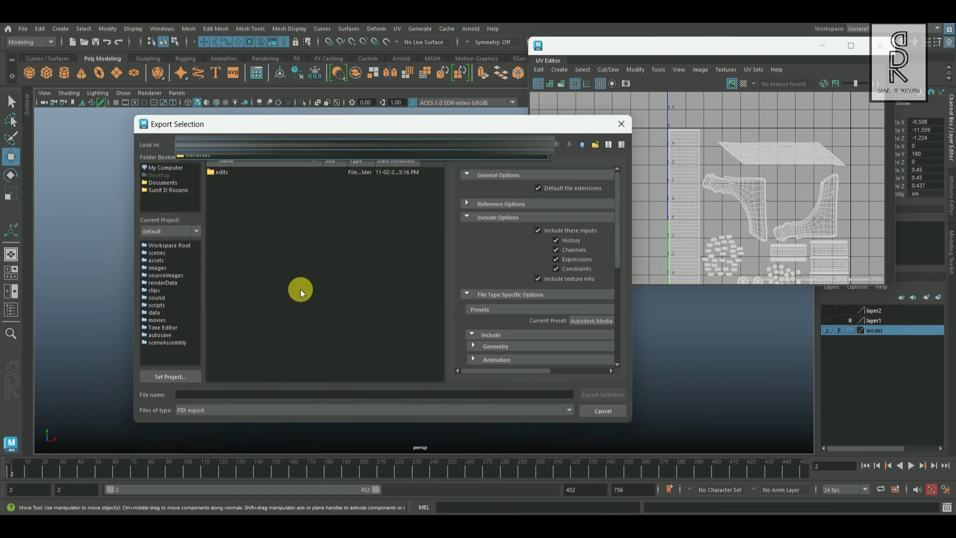
click(232, 397)
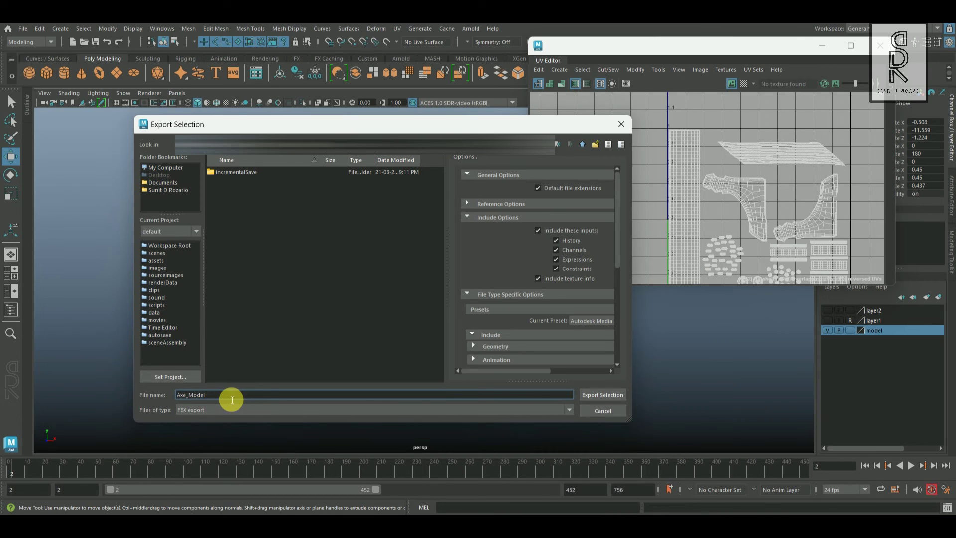
click(604, 396)
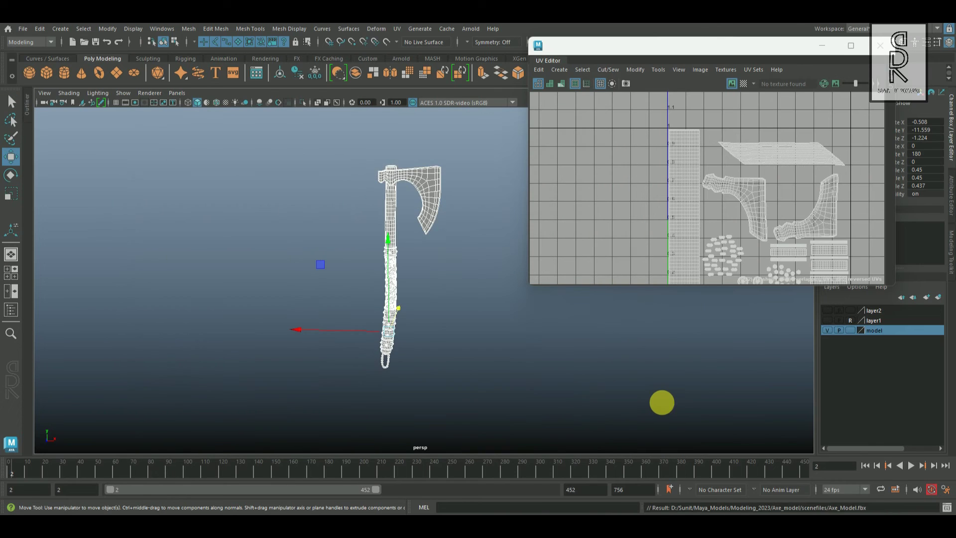
Freeze the transformations of the whole axe, close the UV Editor and clear the selection.
click(485, 318)
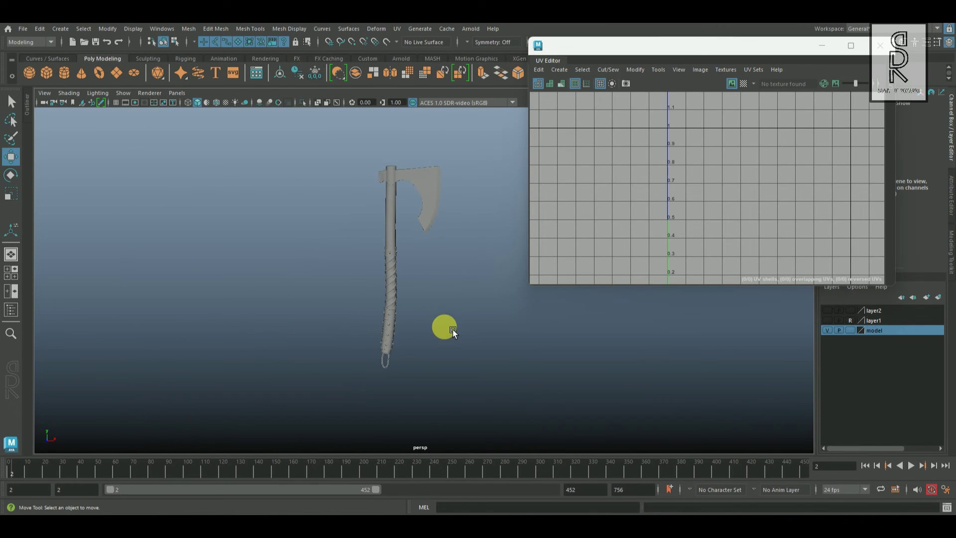
drag(326, 143, 489, 395)
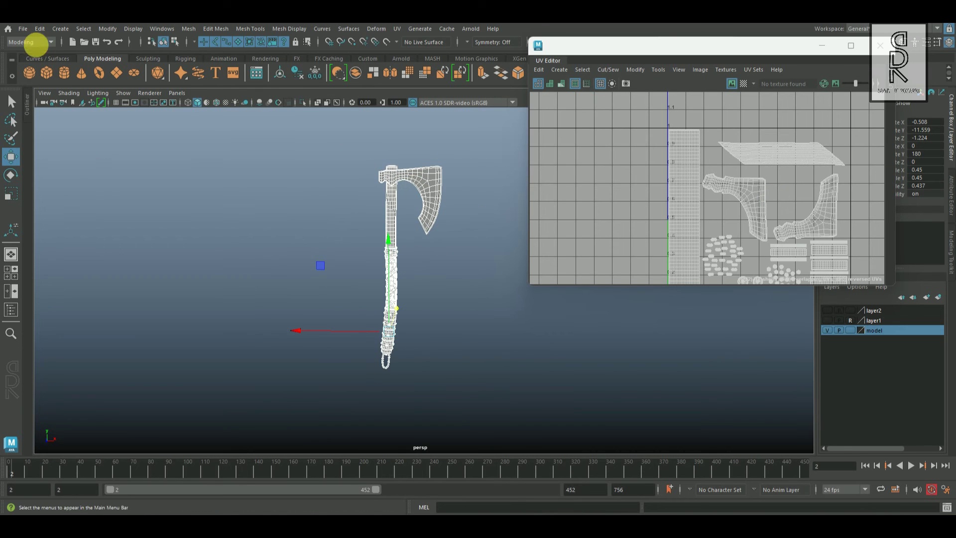
click(486, 311)
drag(291, 136, 505, 421)
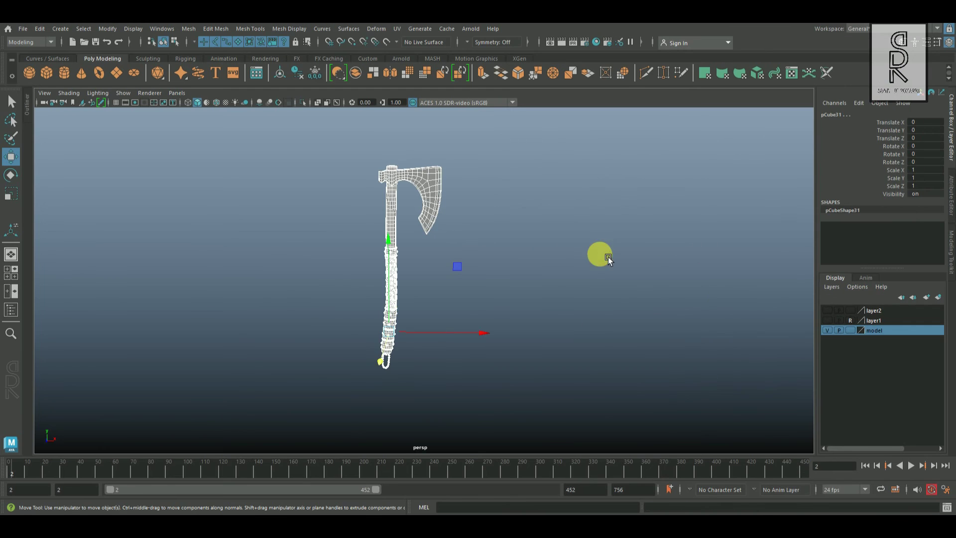
click(608, 255)
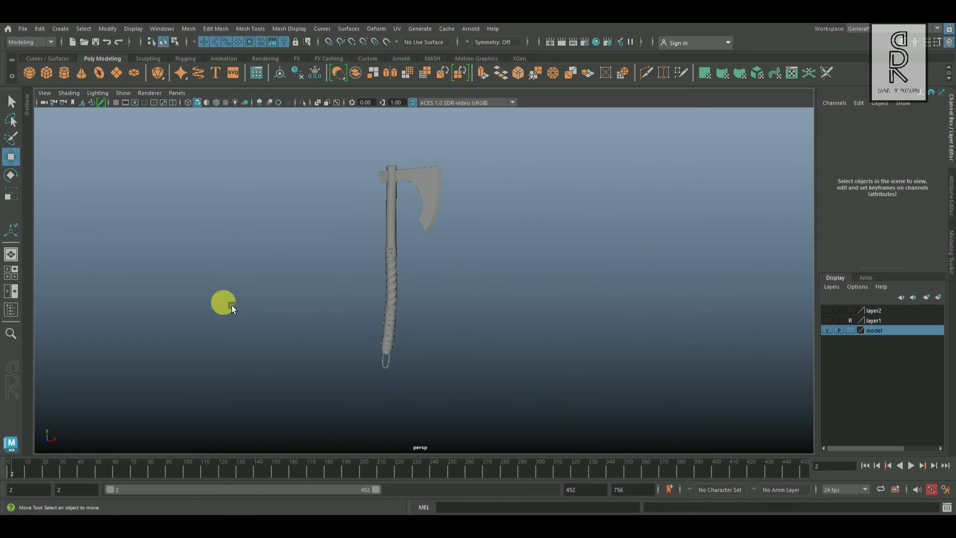